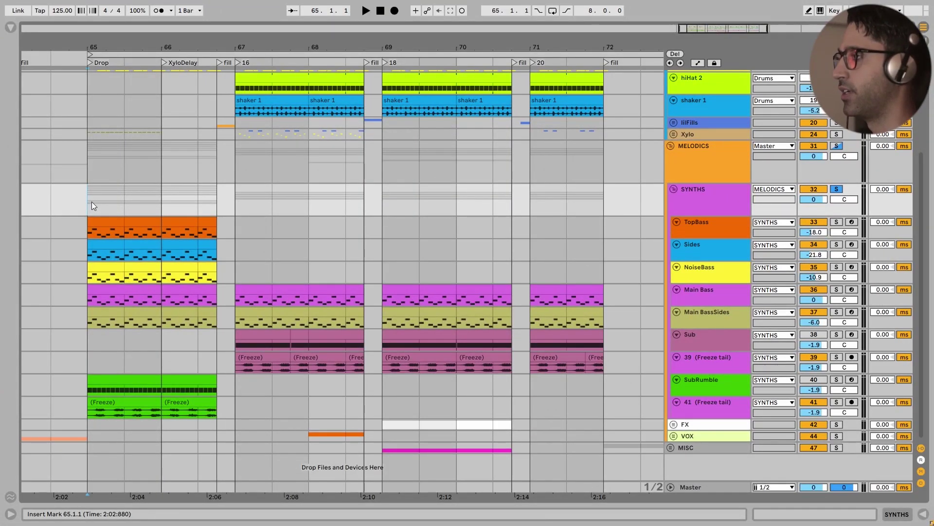
- Play the soloed SYNTHS group from bar 65, and solo and audition the TopBass track from the same position
key(space)
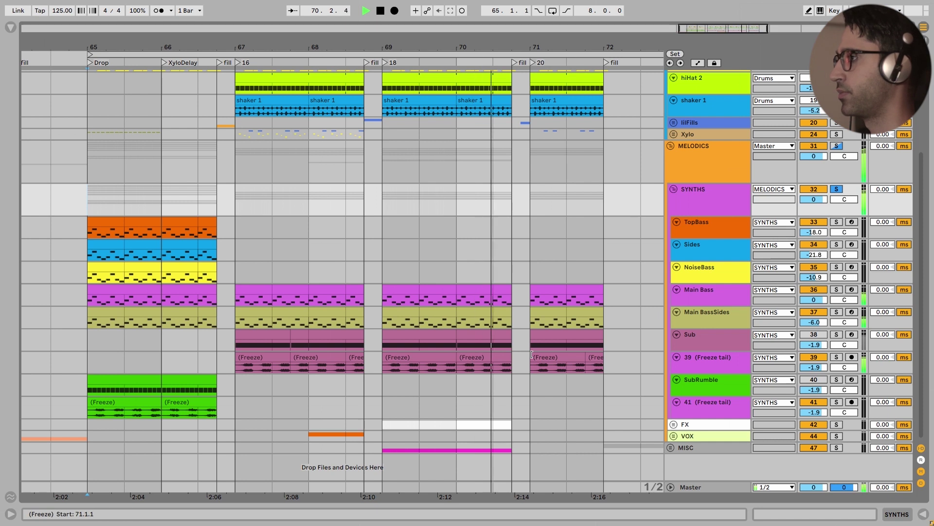
key(space)
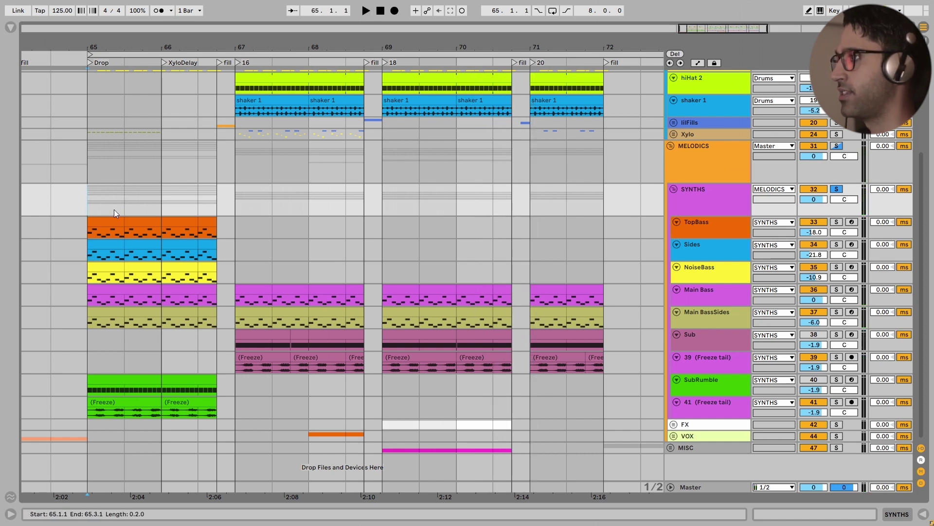
click(78, 232)
key(s)
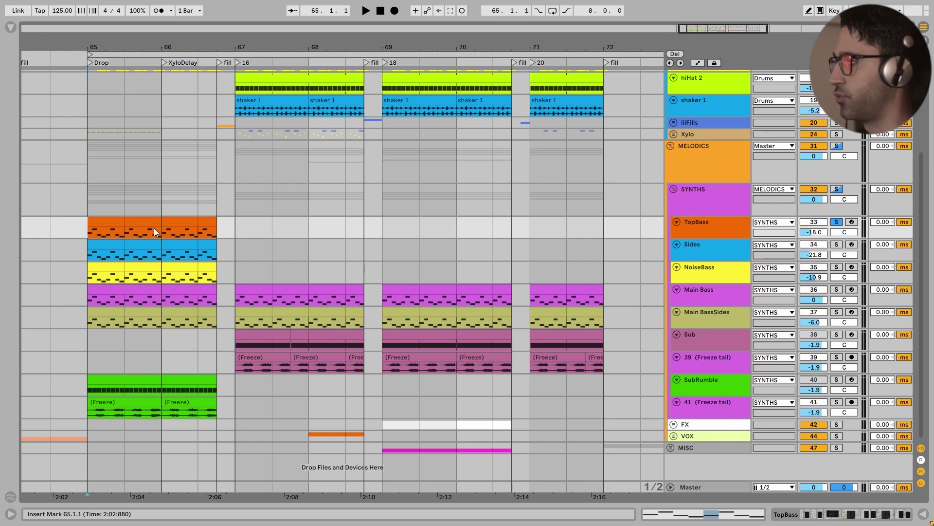
key(space)
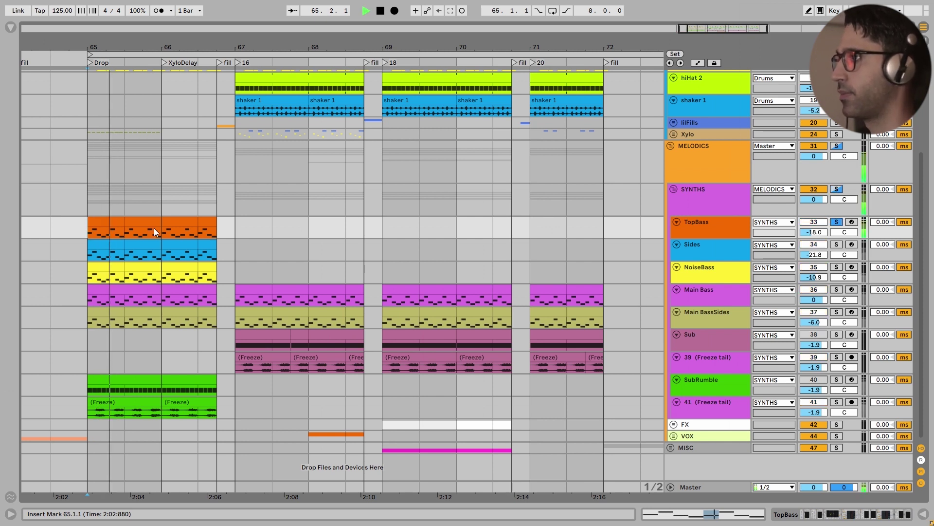
key(space)
- Solo and audition the Sides and NoiseBass tracks one at a time from bar 65
click(88, 255)
key(s)
key(space)
key(space)
click(87, 275)
key(s)
key(space)
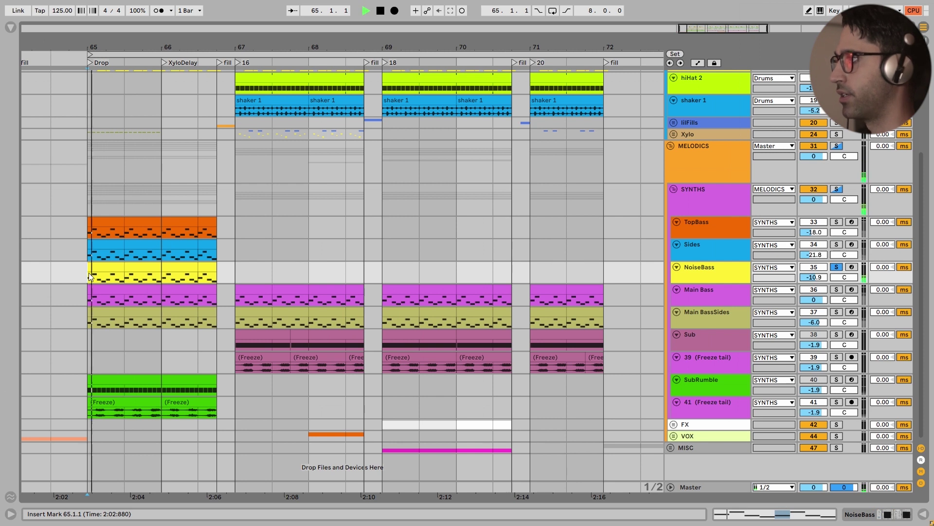
- Solo and audition the Main Bass and Main BassSides tracks one at a time from bar 65
click(90, 299)
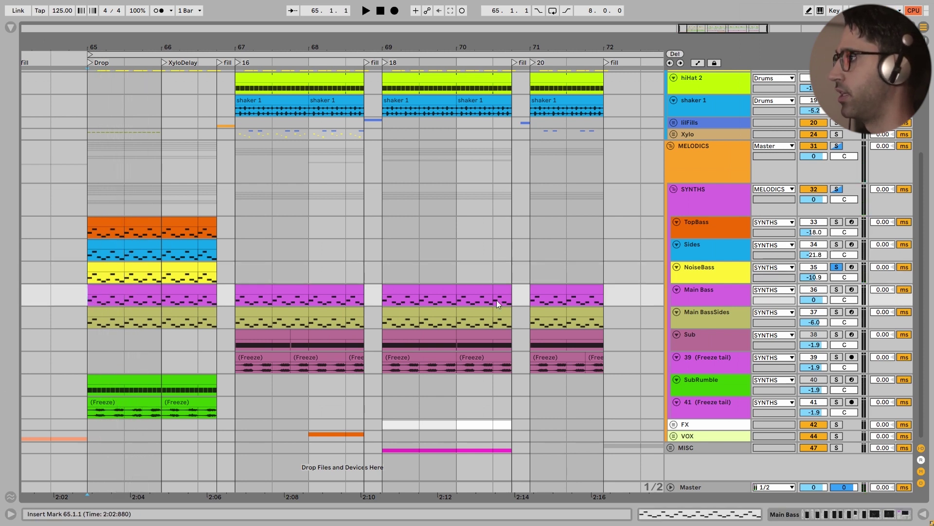
key(s)
key(space)
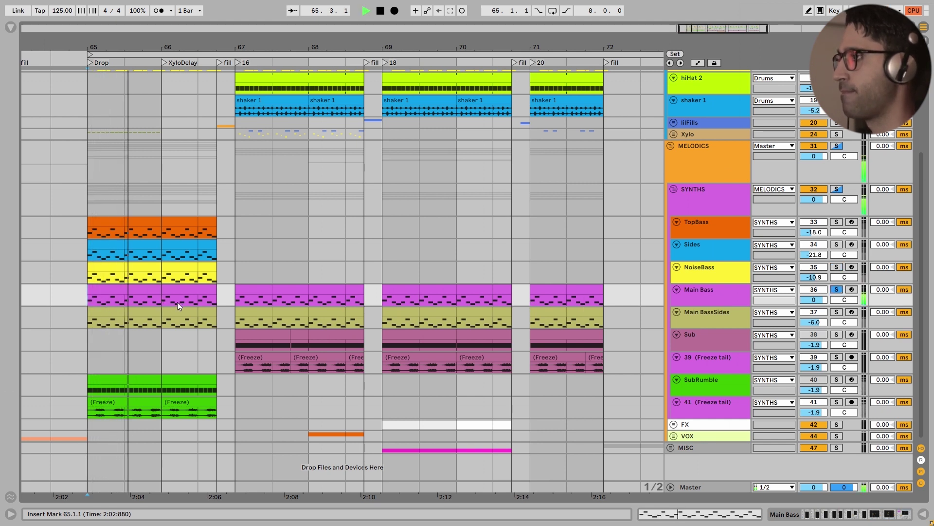
key(space)
click(81, 321)
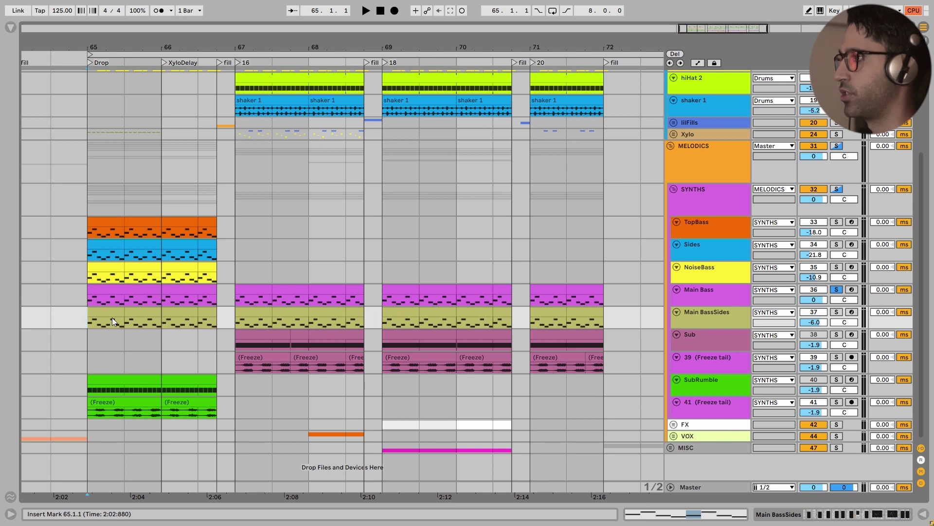
key(s)
key(space)
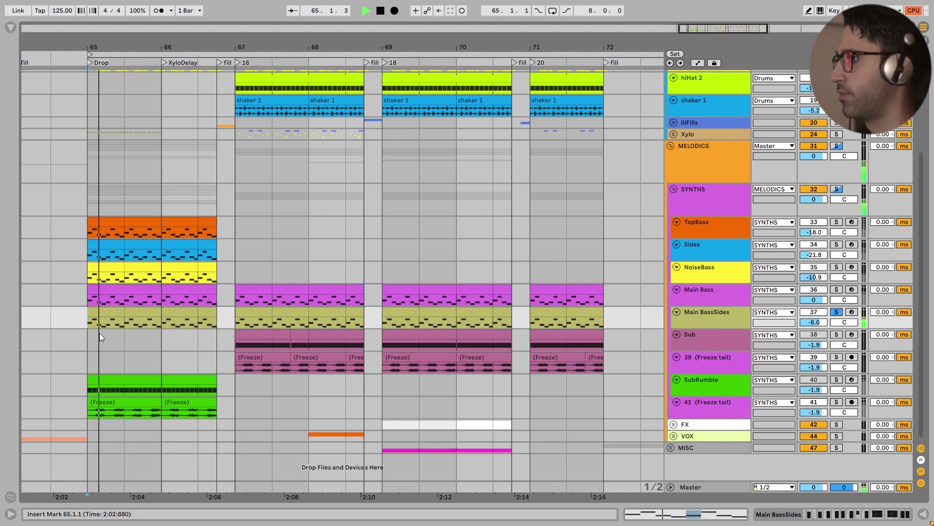
key(space)
- Solo the SubRumble track and play it from bar 65
click(87, 386)
key(s)
key(space)
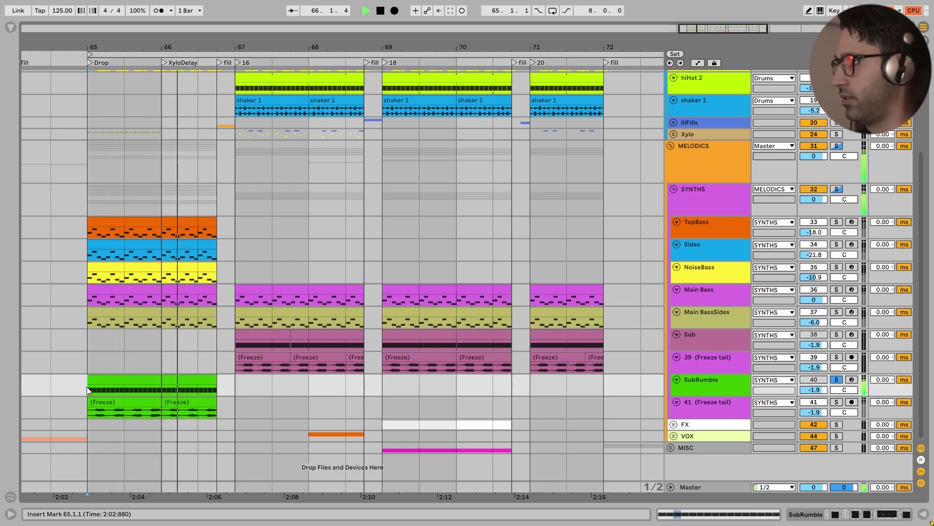
key(space)
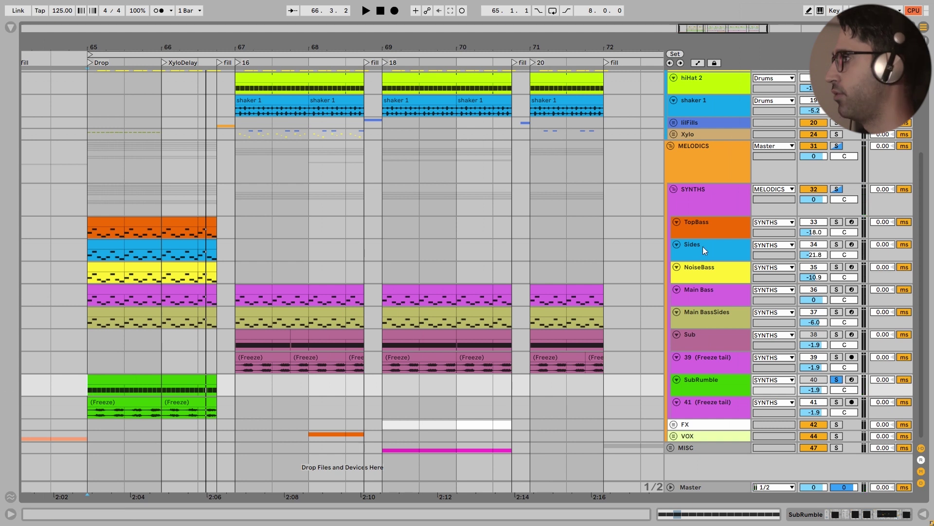
- Open the TopBass track's device chain and examine the oscillator and FX settings of its Serum synth
double_click(705, 223)
scroll(82, 390, left, 10)
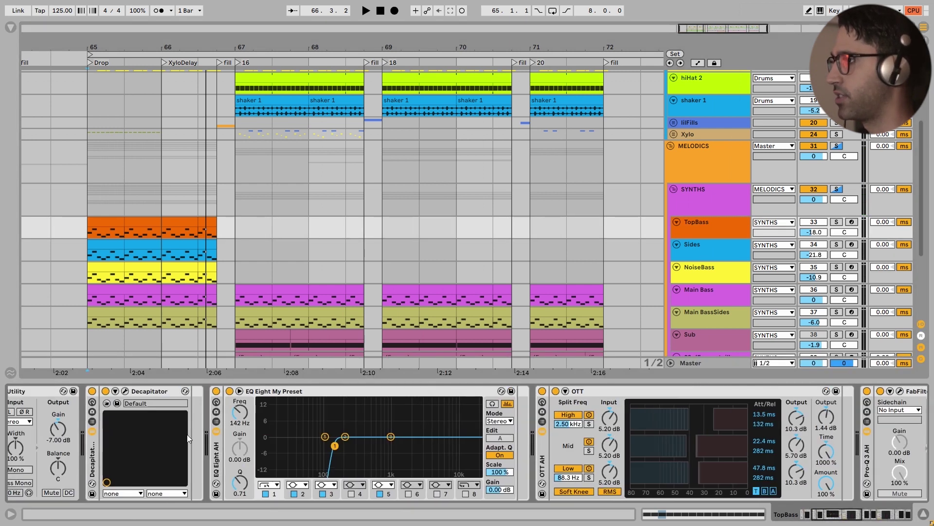
click(107, 392)
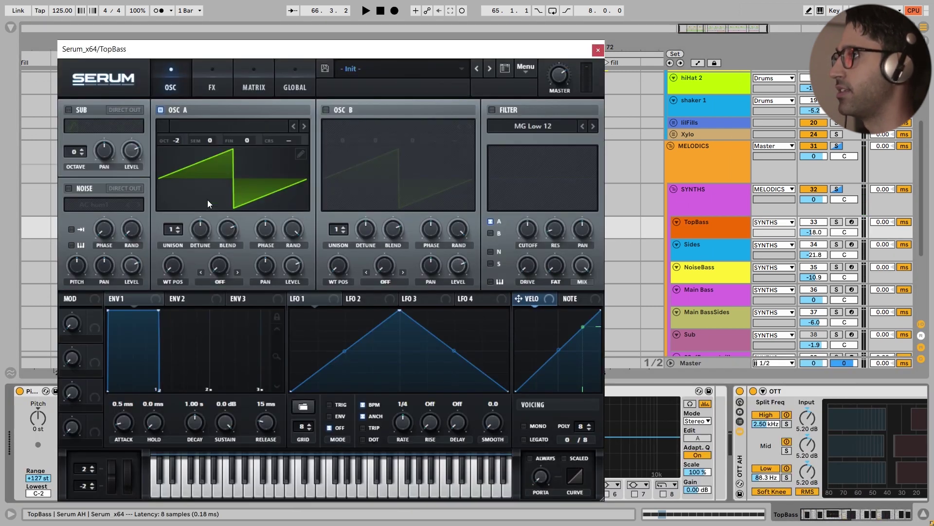
click(211, 80)
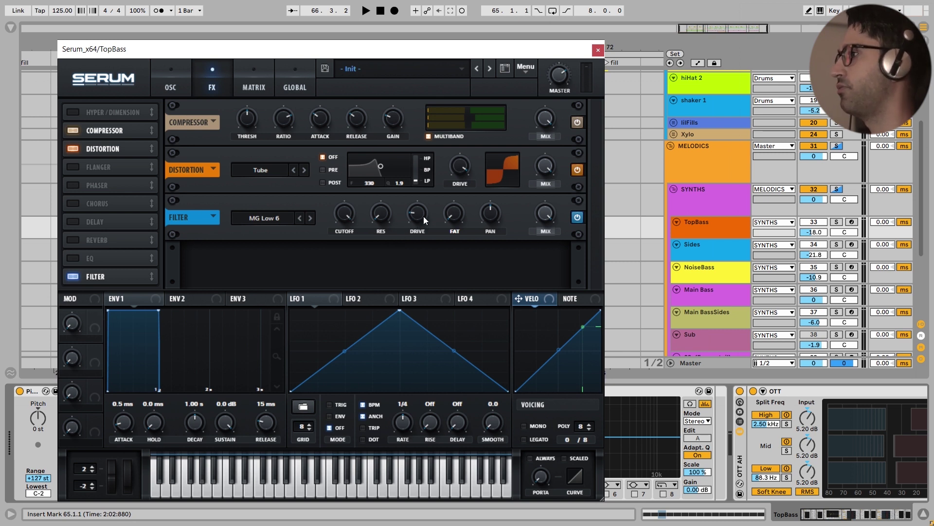
click(598, 50)
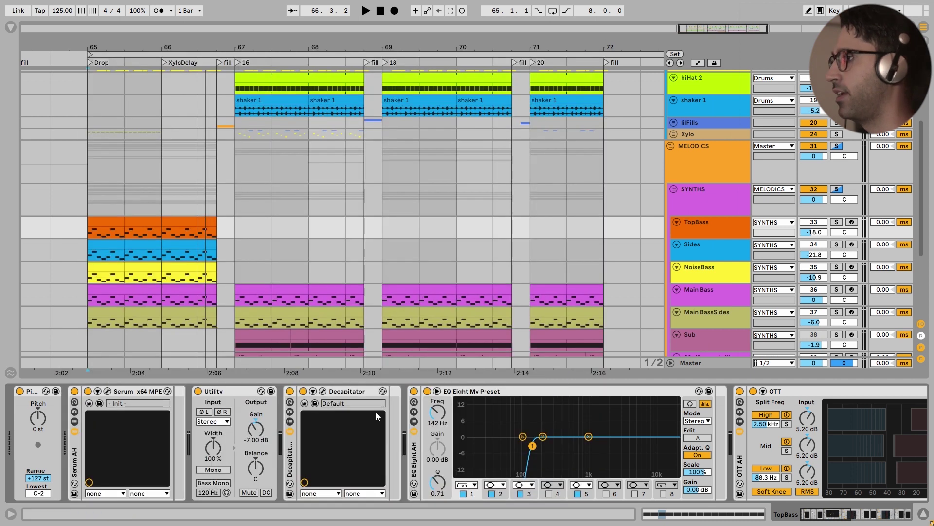
- Examine the Decapitator settings on TopBass and compare the playing sound with its rack bypassed and enabled
click(322, 392)
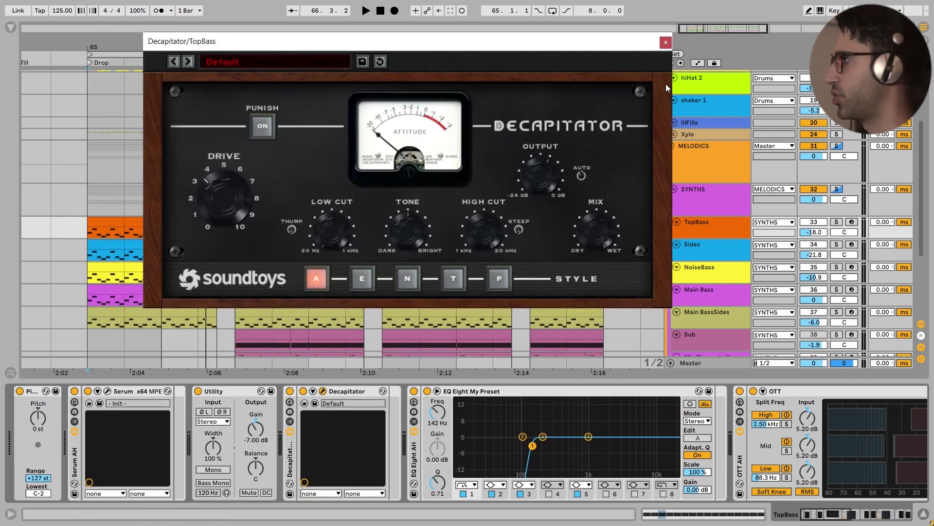
click(665, 43)
key(space)
click(290, 392)
click(289, 392)
key(space)
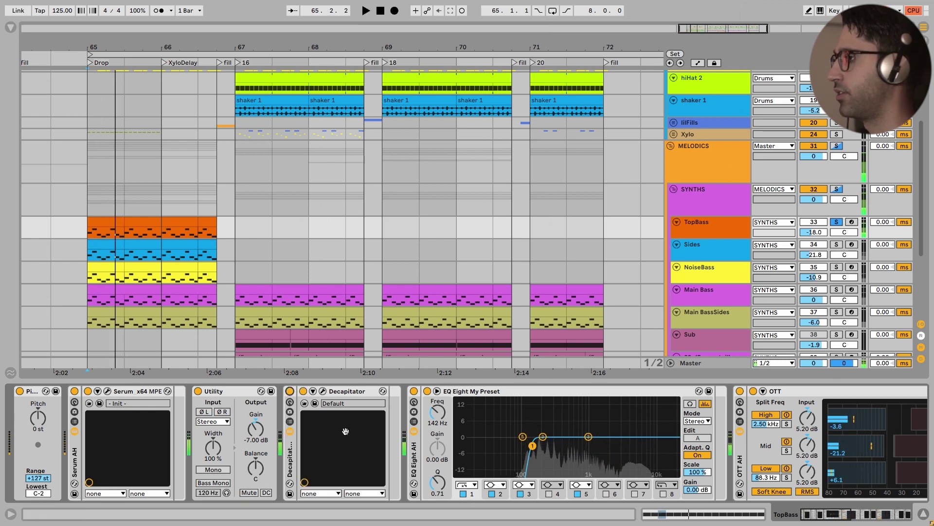
- Compare the TopBass sound with the first OTT rack after EQ Eight bypassed and enabled during playback
scroll(323, 435, right, 2)
scroll(442, 439, right, 4)
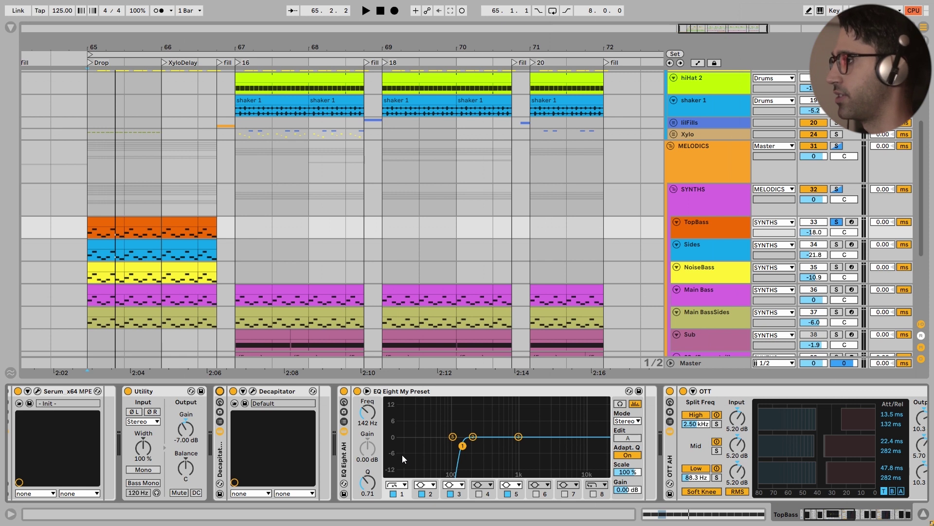
scroll(402, 454, right, 20)
click(430, 394)
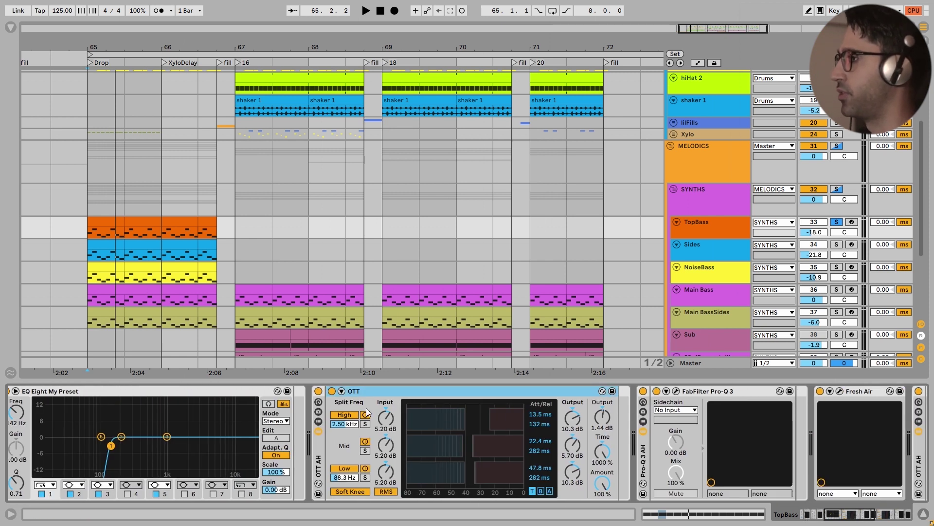
click(318, 392)
key(space)
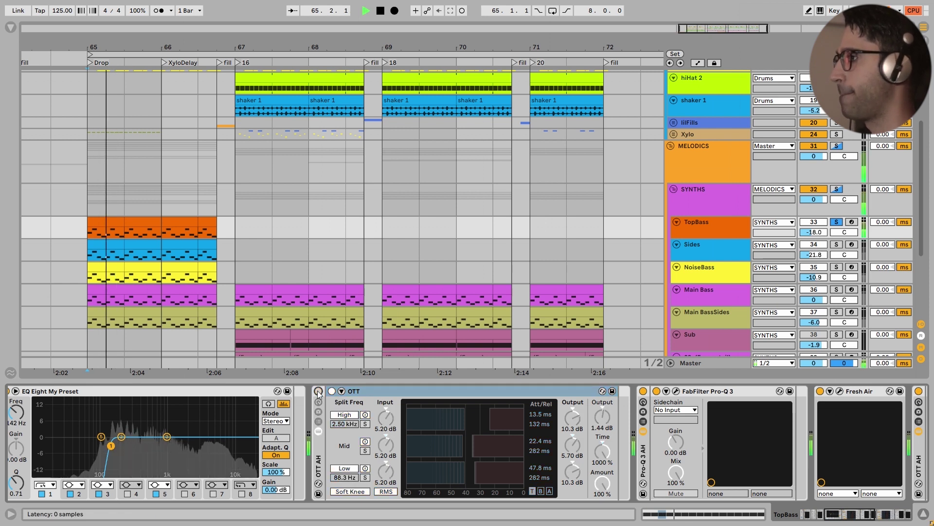
click(318, 392)
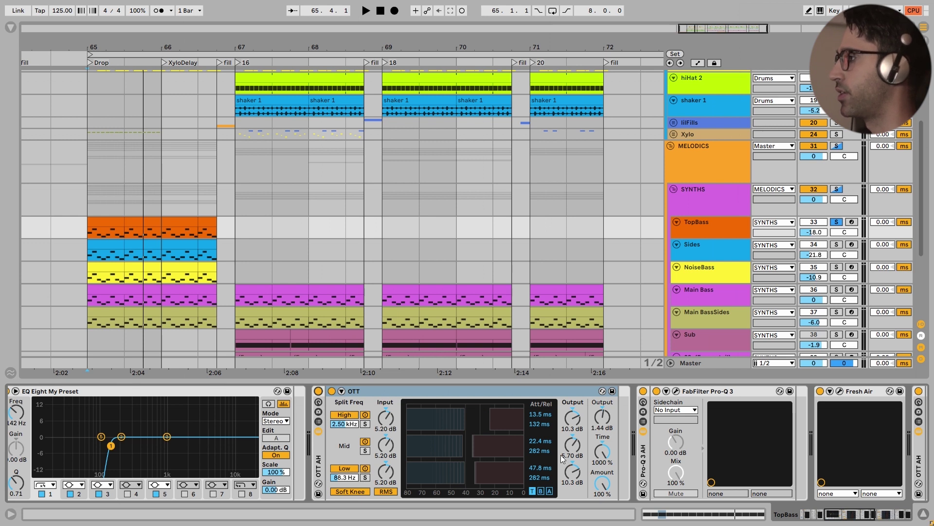
- Examine the EQ curve of the first FabFilter Pro-Q 3 on TopBass and compare playback with its rack bypassed and enabled
click(676, 391)
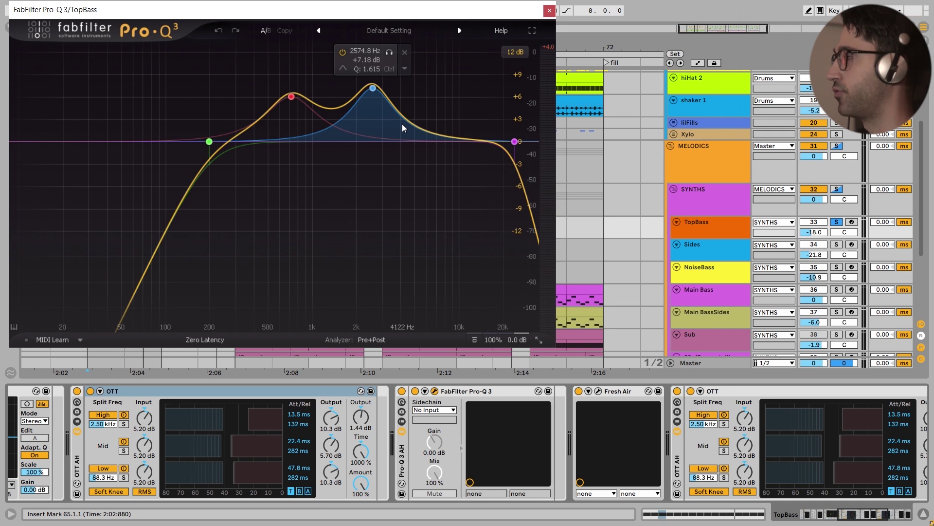
click(549, 10)
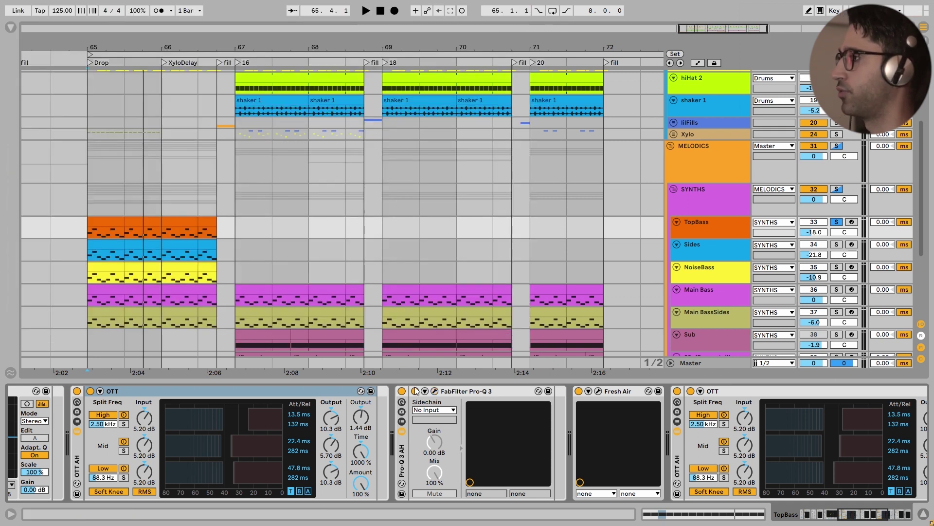
click(401, 394)
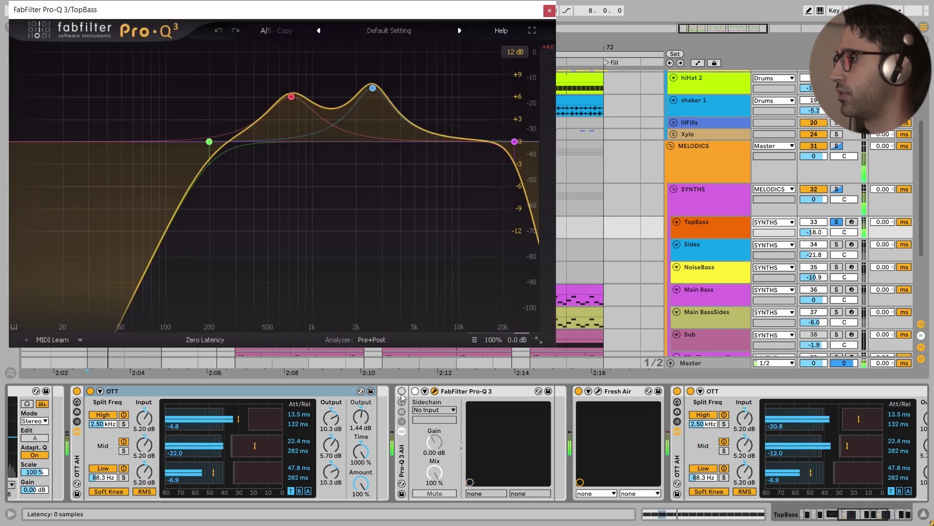
click(402, 392)
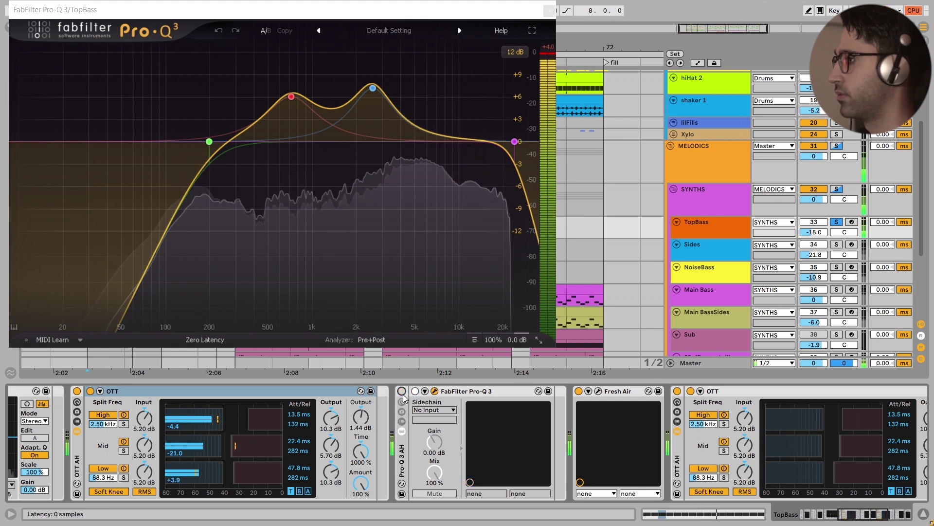
click(402, 392)
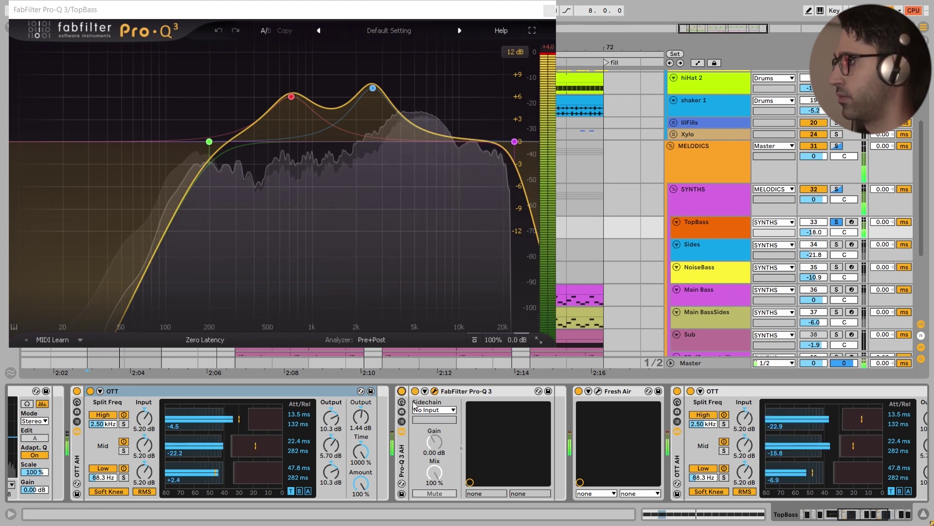
- Examine the Fresh Air settings on TopBass, compare playback with it powered off and on, and close the plugin windows
scroll(504, 452, right, 2)
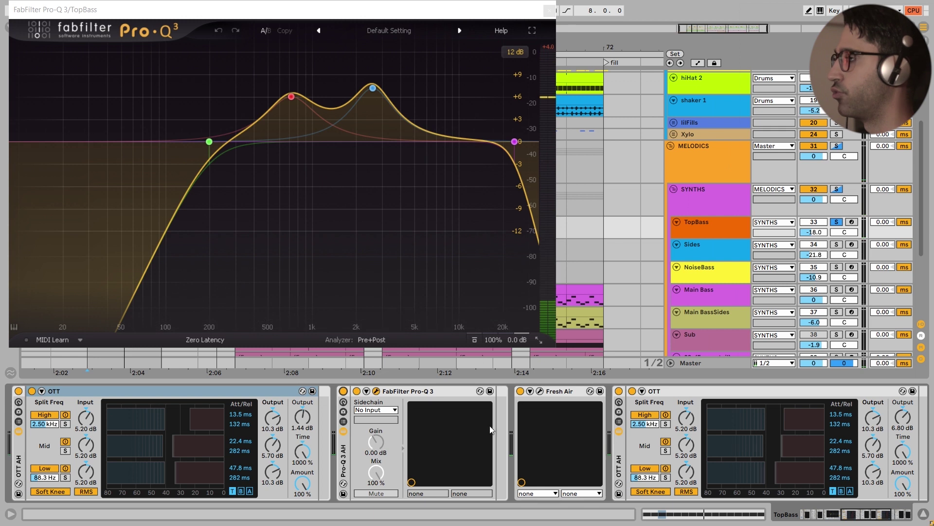
click(541, 392)
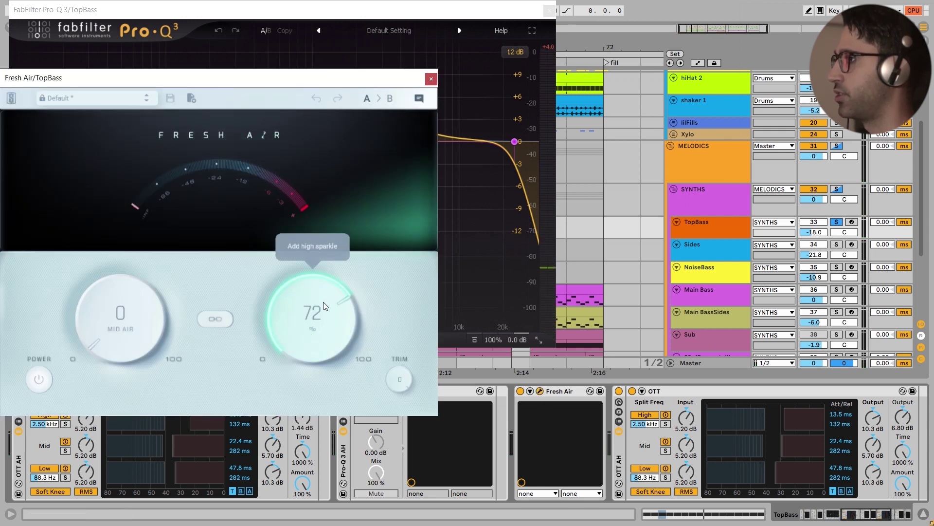
click(40, 379)
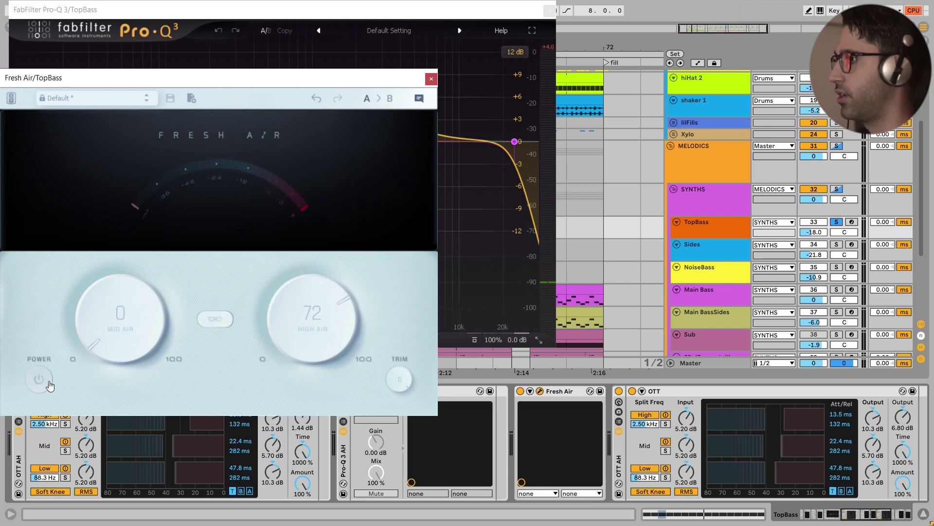
key(space)
click(46, 383)
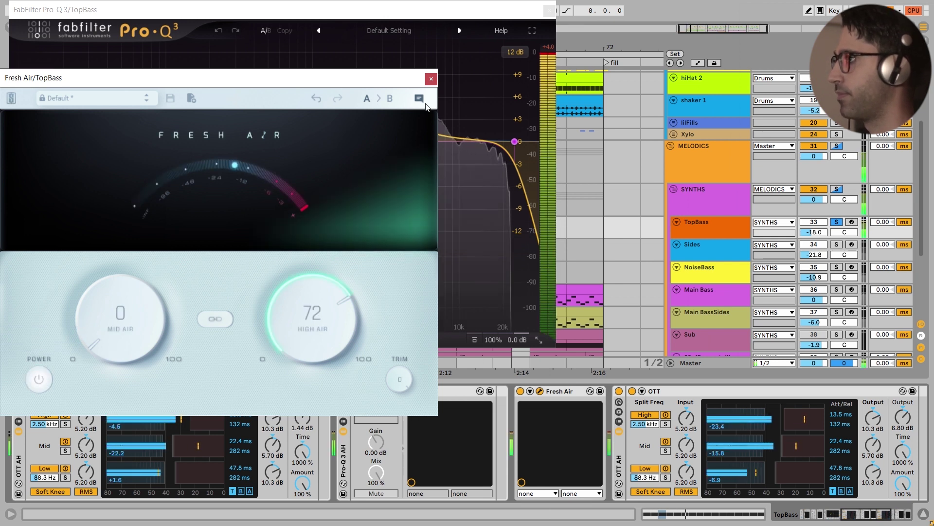
click(431, 80)
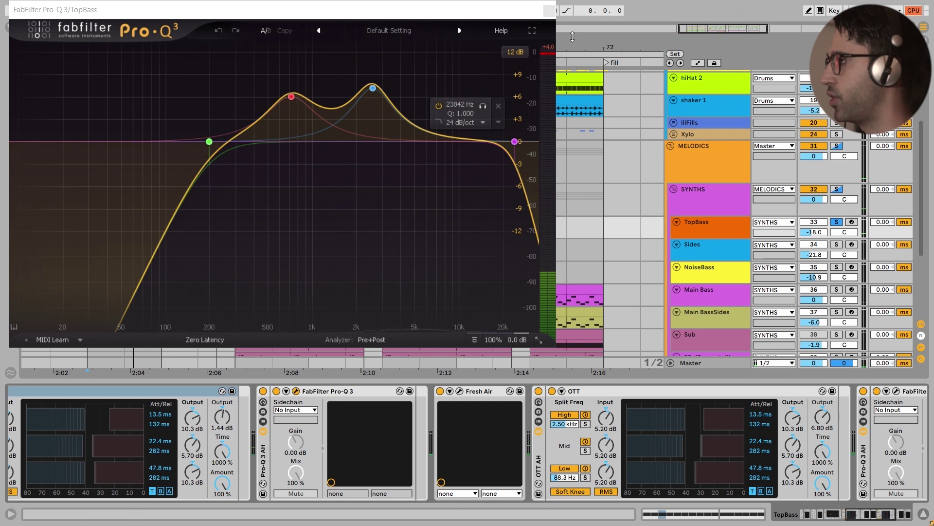
click(550, 11)
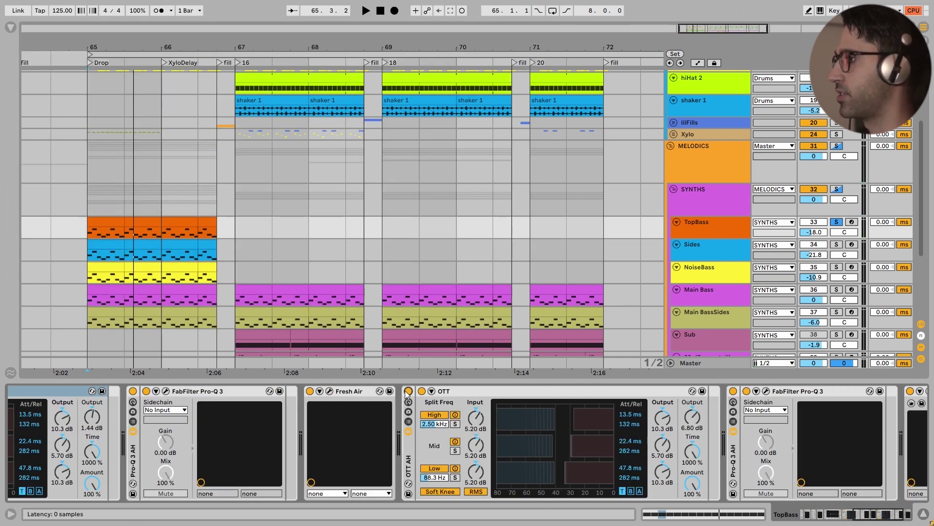
- Play TopBass through the second OTT rack and open the FabFilter Pro-Q 3 placed before Kickstart
key(space)
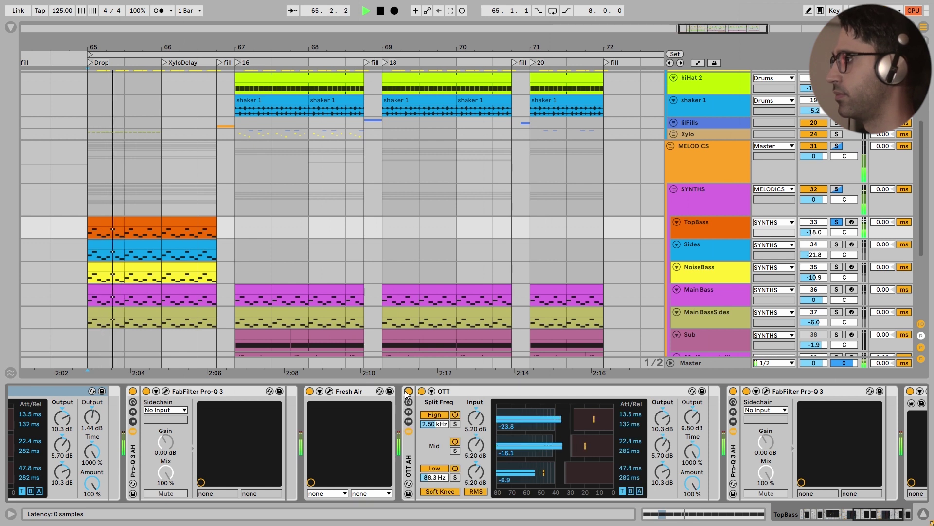
key(space)
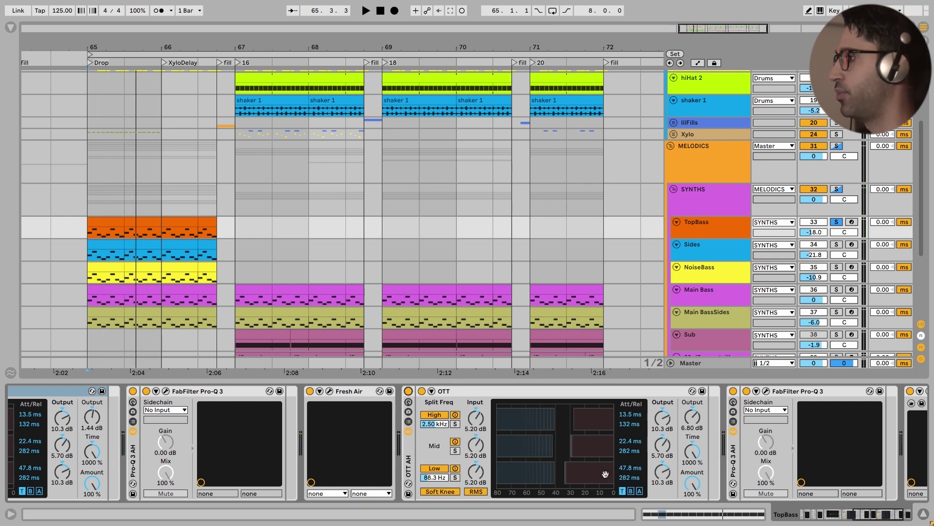
scroll(407, 393, right, 3)
click(631, 391)
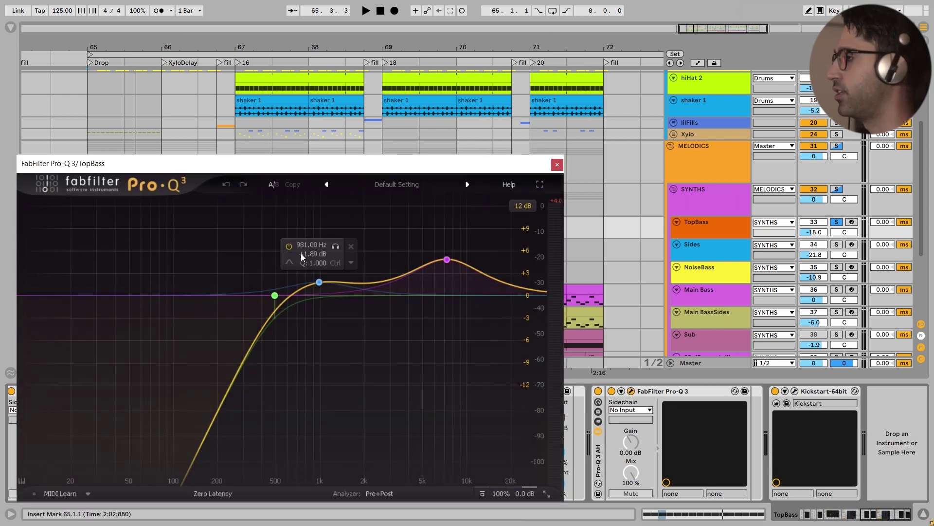
- Play TopBass through the FabFilter Pro-Q 3 placed before Kickstart, and examine the Kickstart sidechain curve and mix
click(557, 165)
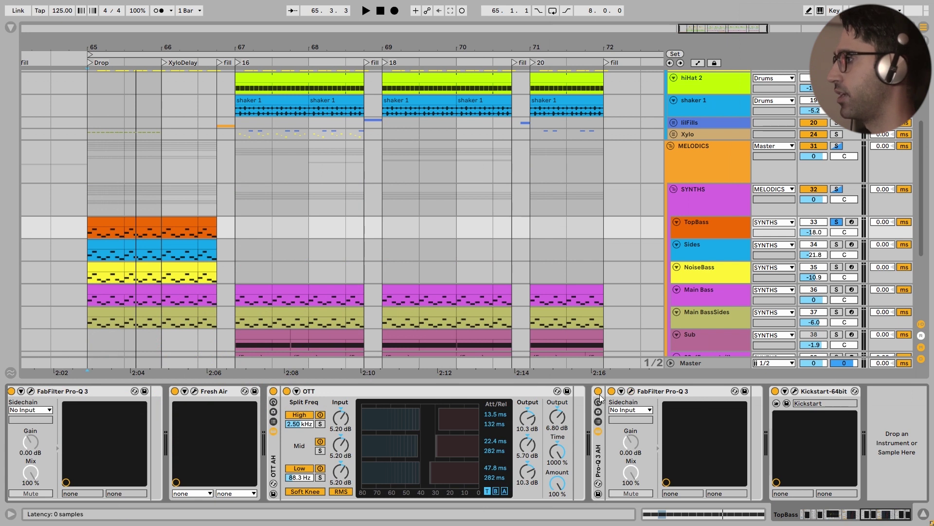
key(space)
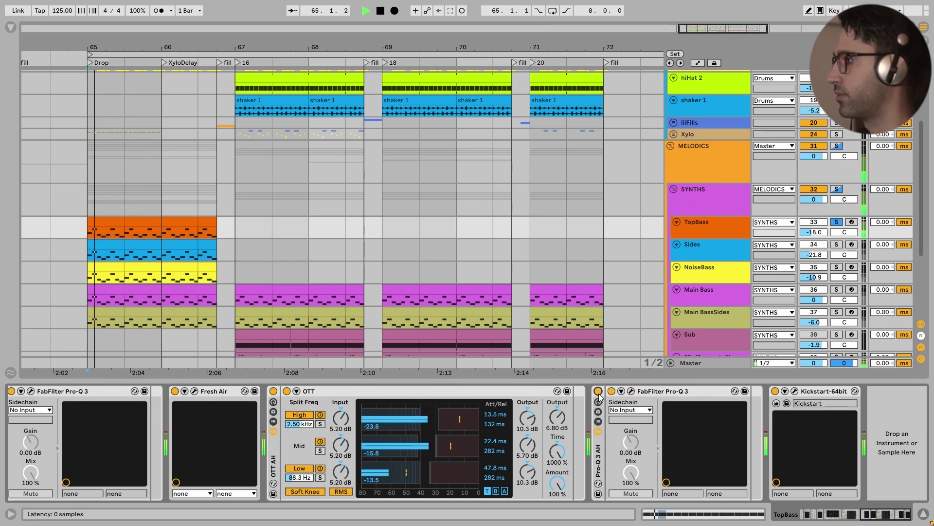
key(space)
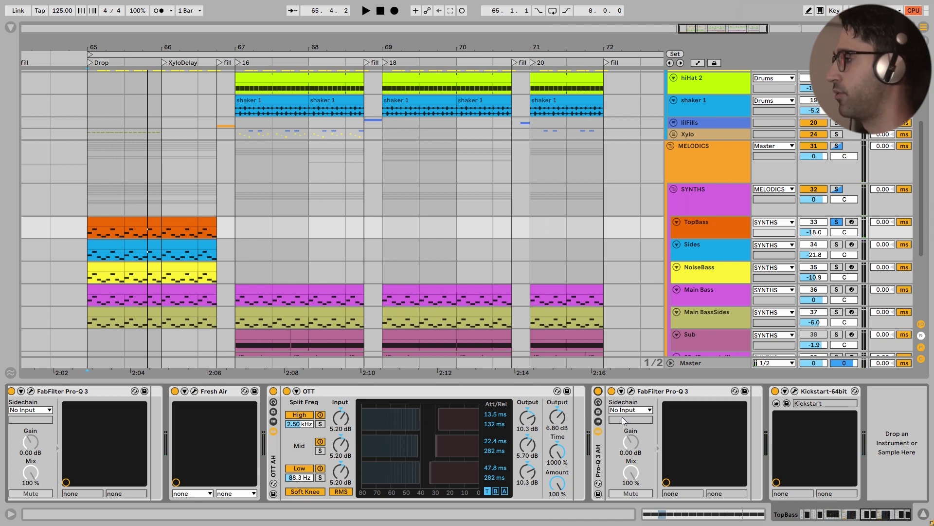
click(631, 390)
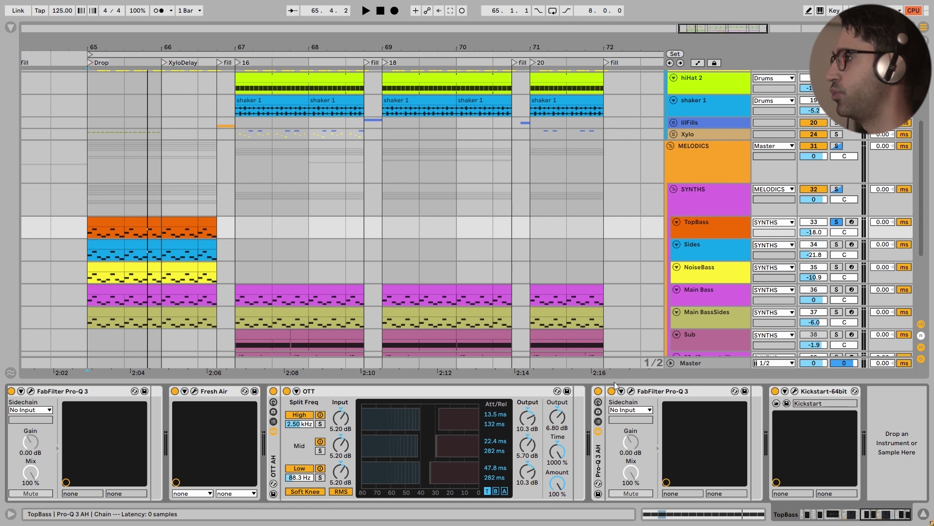
click(557, 164)
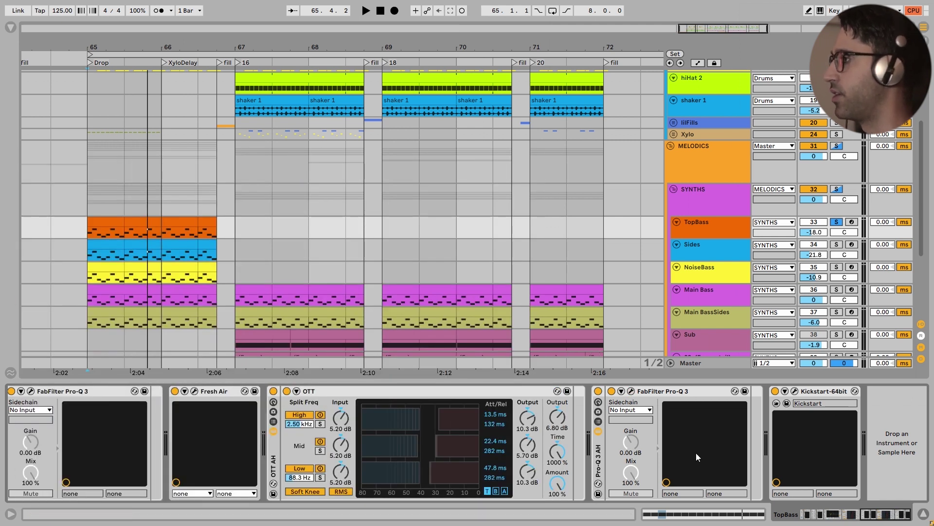
click(794, 391)
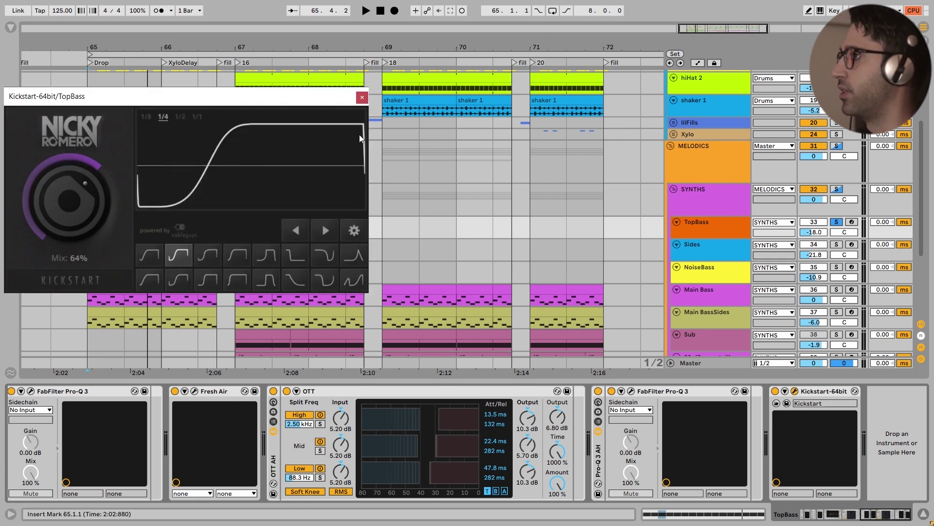
click(362, 97)
- Compare the device chain of the Sides track with the one on TopBass
scroll(710, 200, down, 2)
click(711, 200)
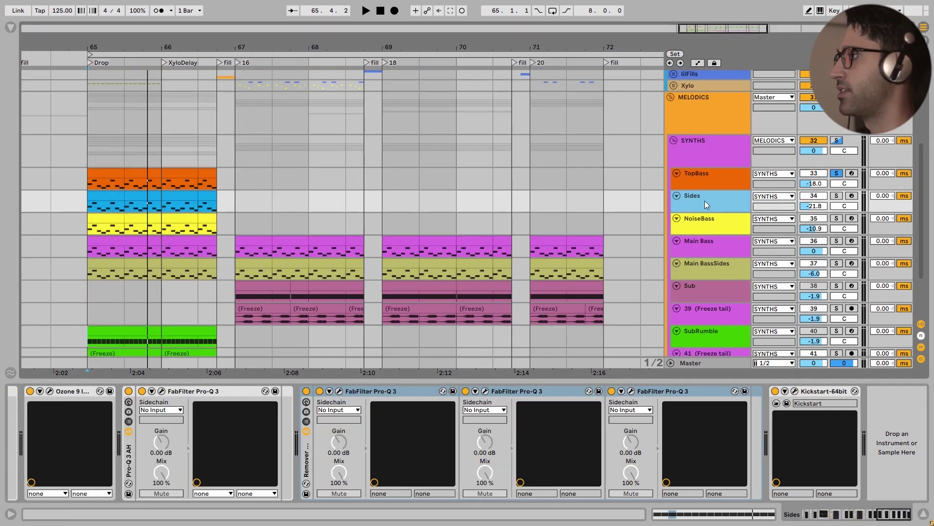
click(700, 182)
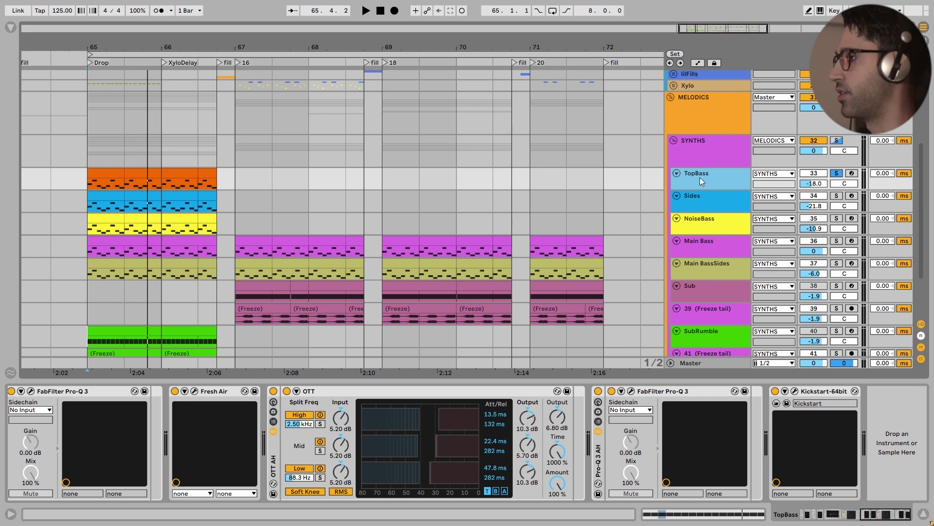
key(Down)
scroll(271, 424, up, 3)
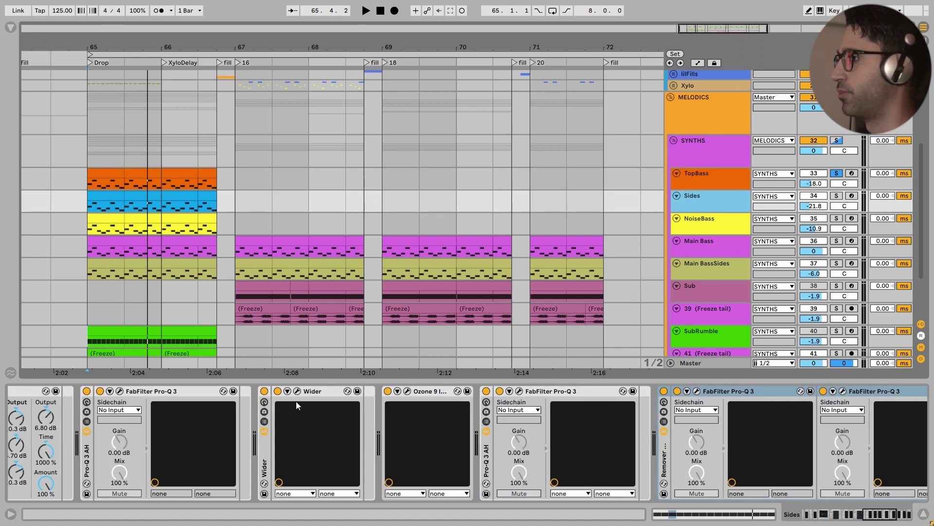
- Examine the Wider and Ozone 9 Imager stereo width settings on the Sides track
click(297, 391)
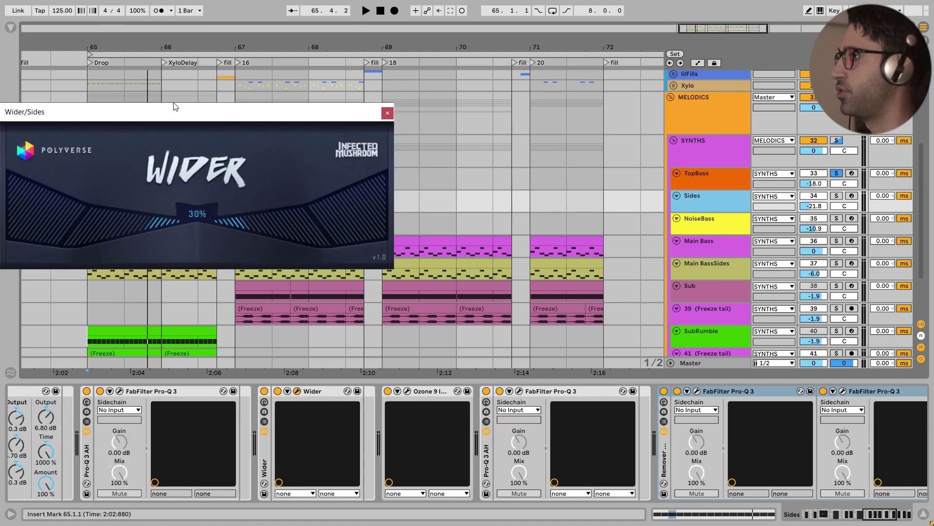
click(388, 113)
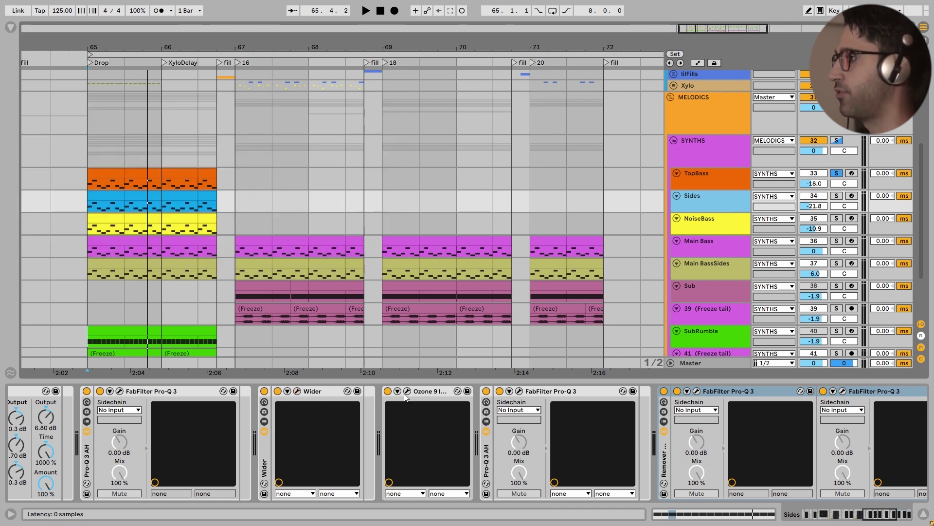
click(406, 392)
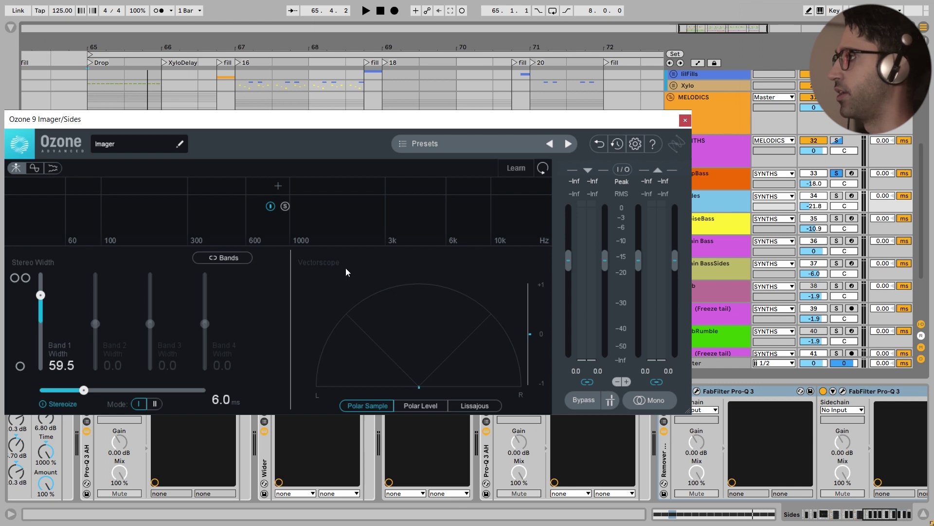
key(ctrl+alt+p)
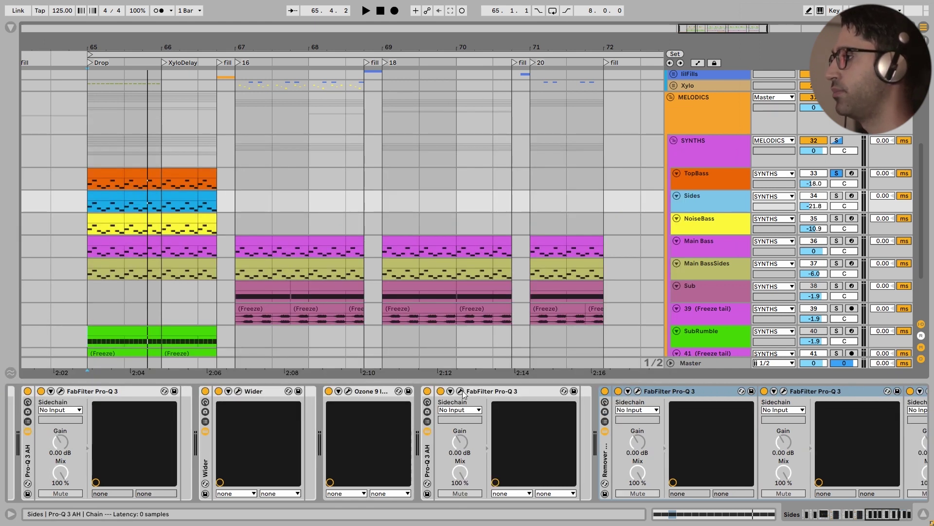
- Review the TopBass device chain once more and solo the Sides track
click(718, 223)
click(705, 199)
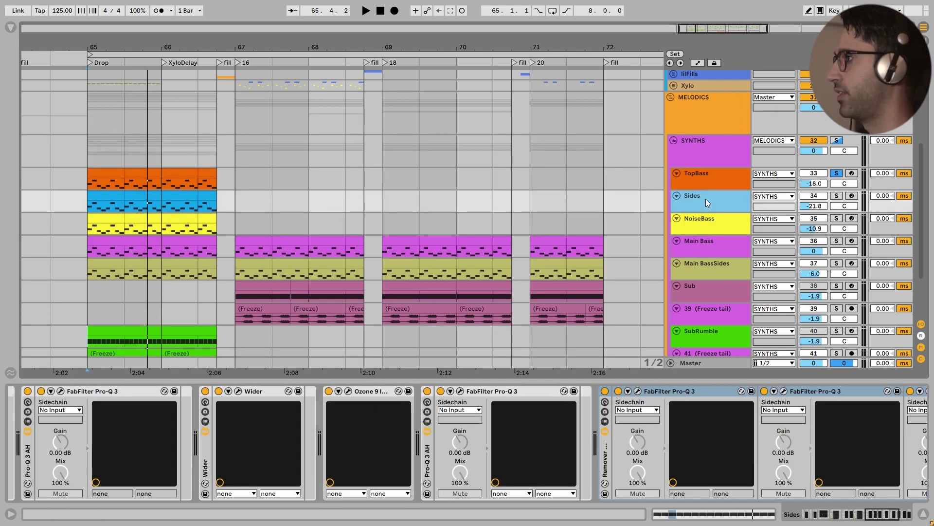
click(698, 178)
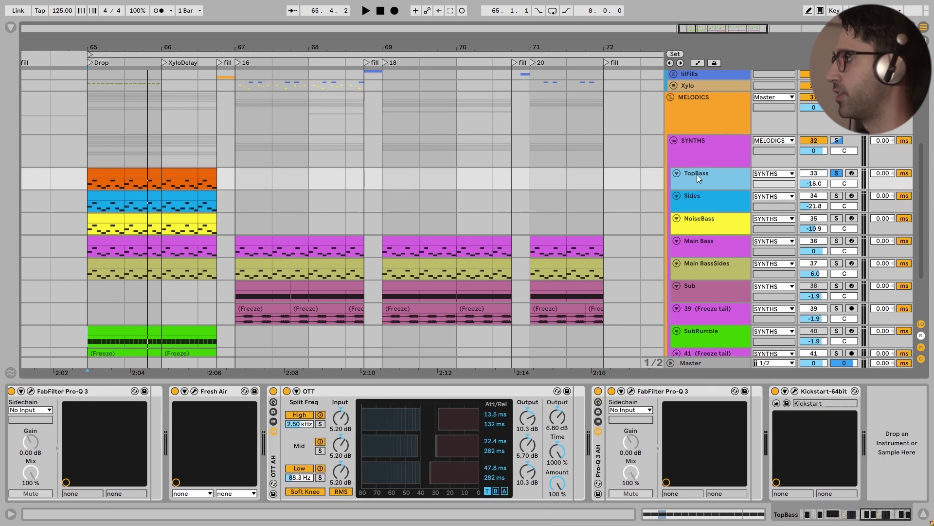
click(710, 205)
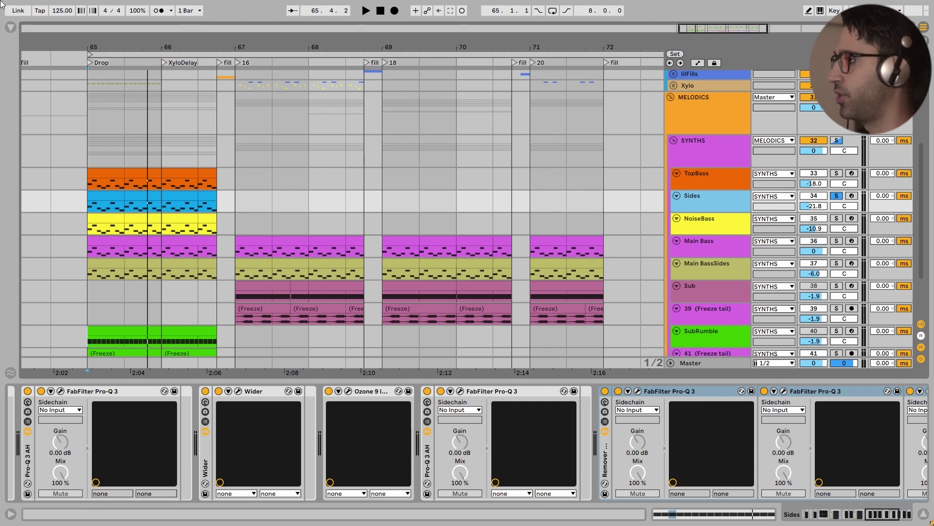
- Examine the EQ boosts of the FabFilter Pro-Q 3 before the Remover rack on Sides while the track plays
click(451, 391)
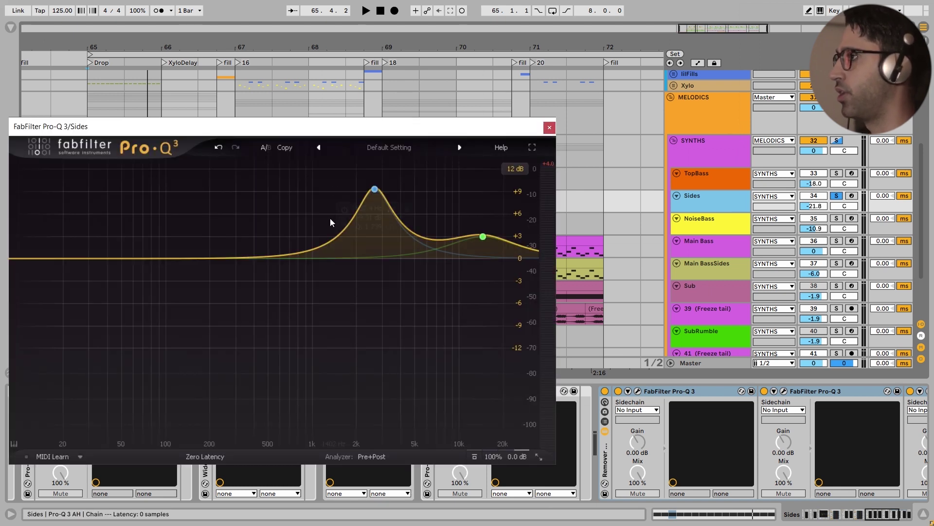
mouse_move(366, 184)
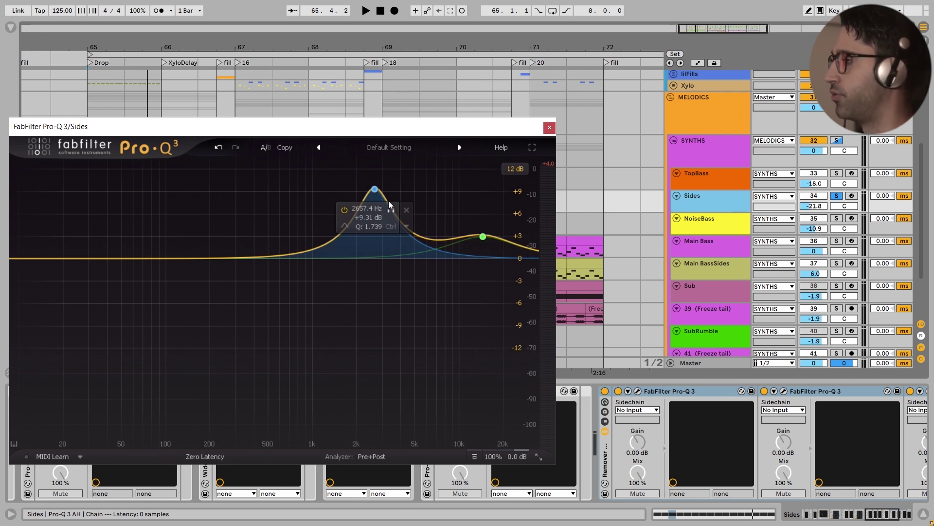
drag(535, 126, 529, 116)
key(space)
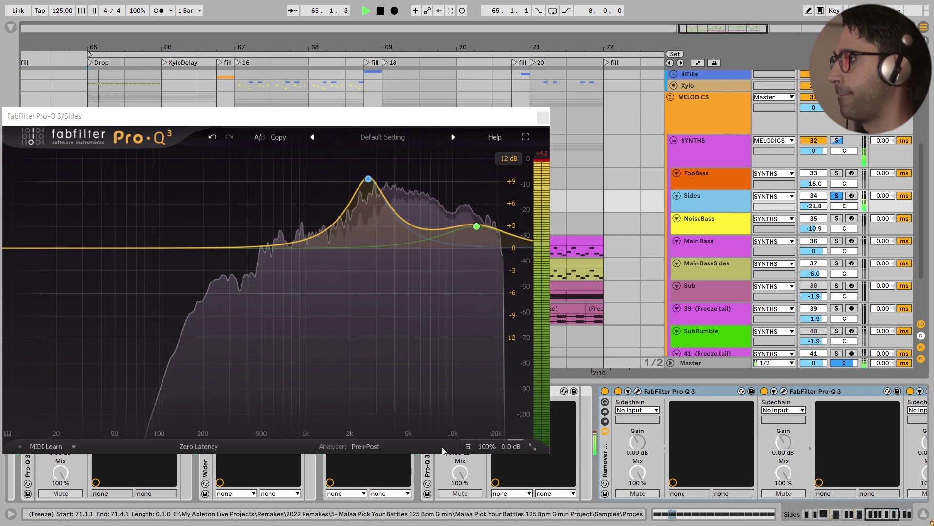
key(space)
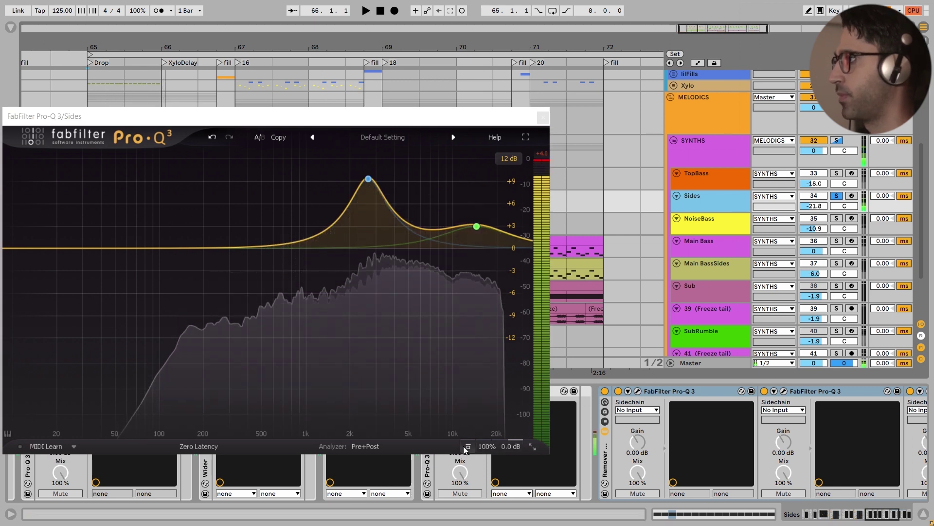
- Compare Sides playback with this FabFilter Pro-Q 3 bypassed and enabled, and hide the plugin window
click(467, 446)
key(space)
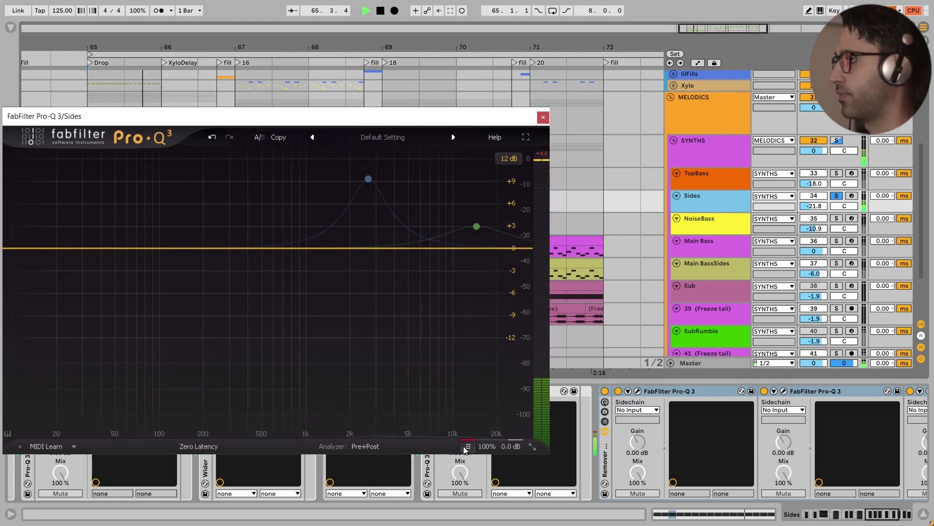
click(466, 446)
key(space)
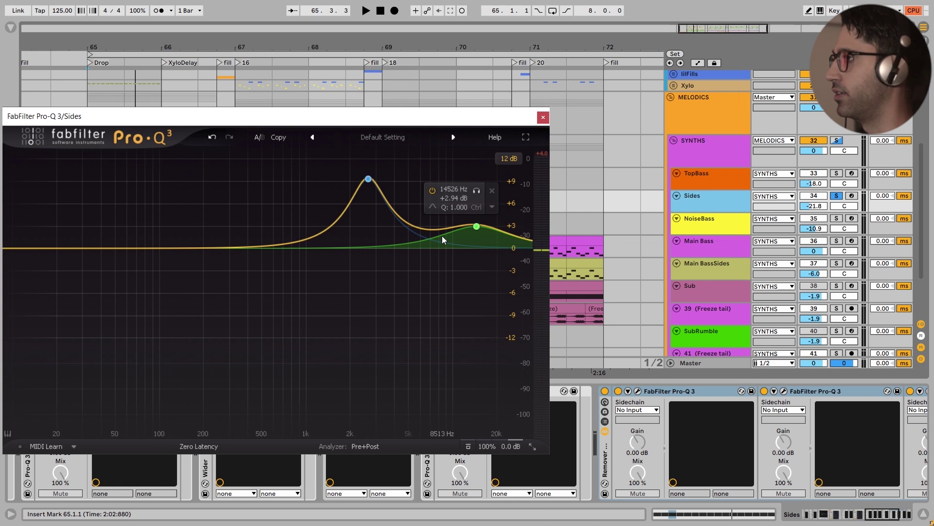
key(ctrl+alt+p)
- Turn the Remover rack on Sides off and on, play the track through it, and open Kickstart
scroll(554, 471, right, 3)
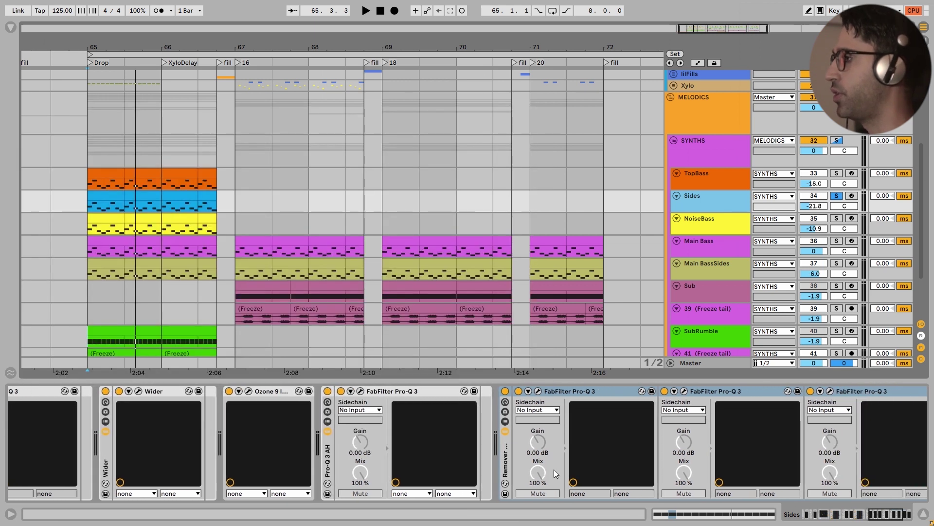
scroll(550, 447, right, 5)
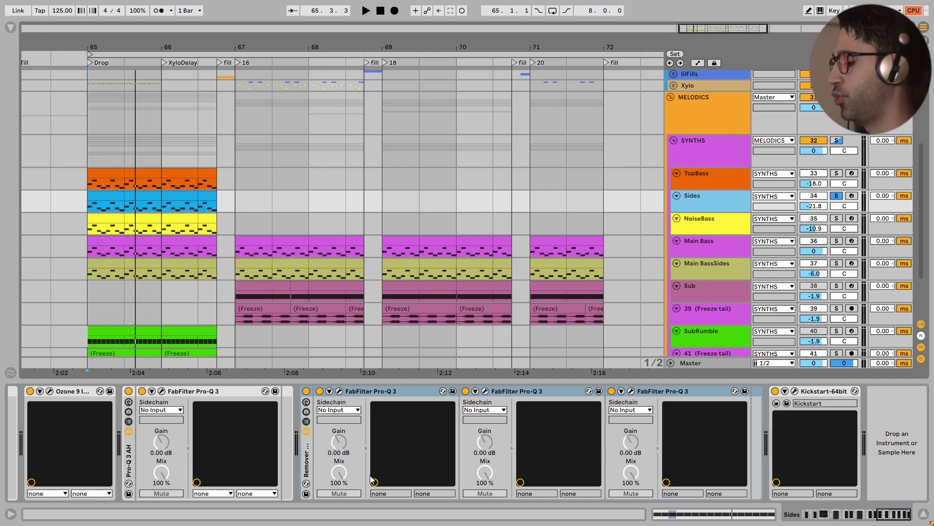
click(315, 416)
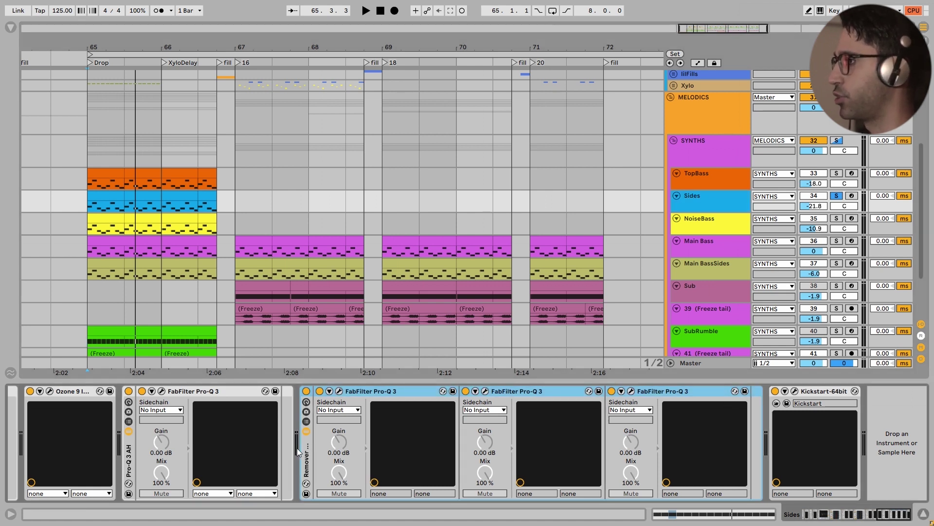
click(306, 392)
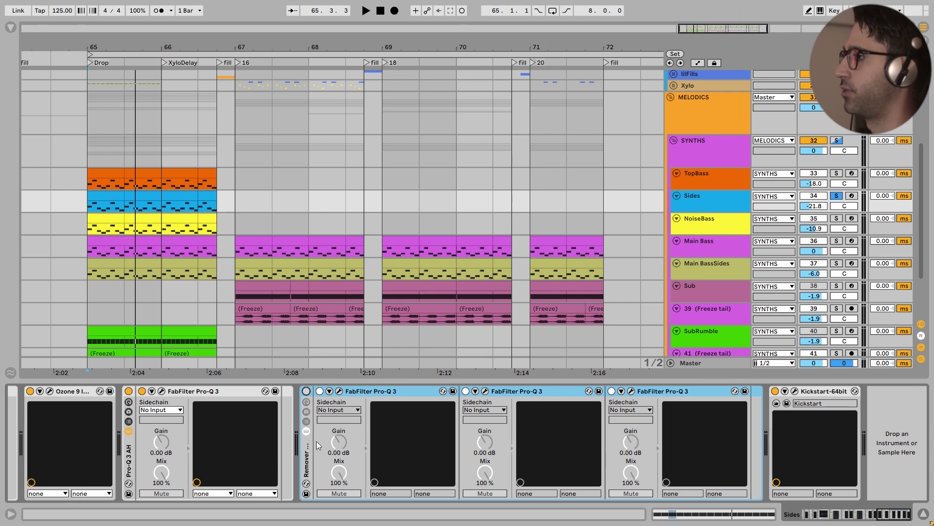
click(307, 392)
key(space)
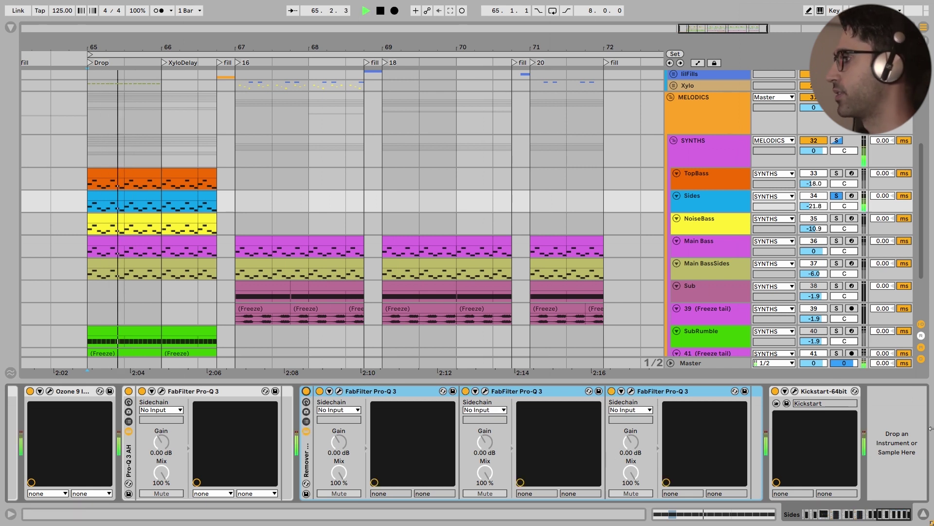
click(795, 391)
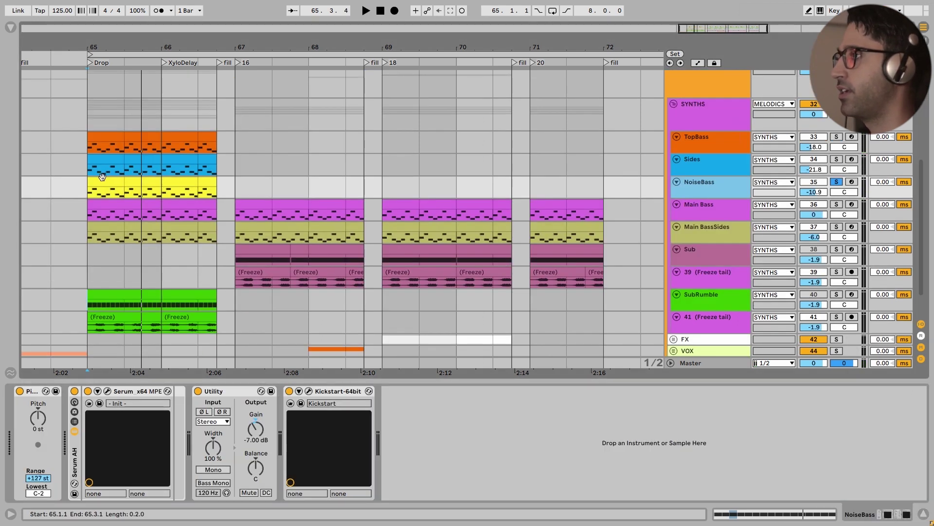
- Play the soloed NoiseBass track from bar 65 and examine the noise oscillator settings in its Serum
click(89, 192)
key(space)
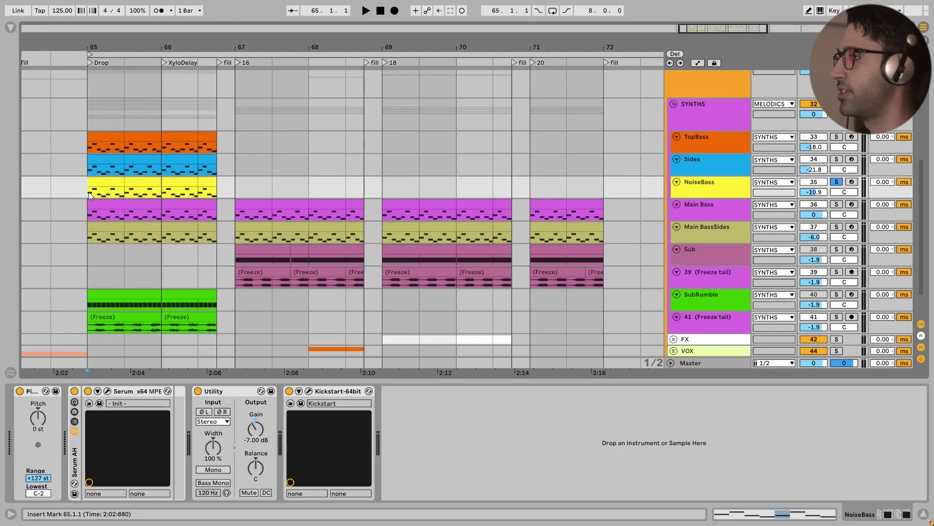
key(space)
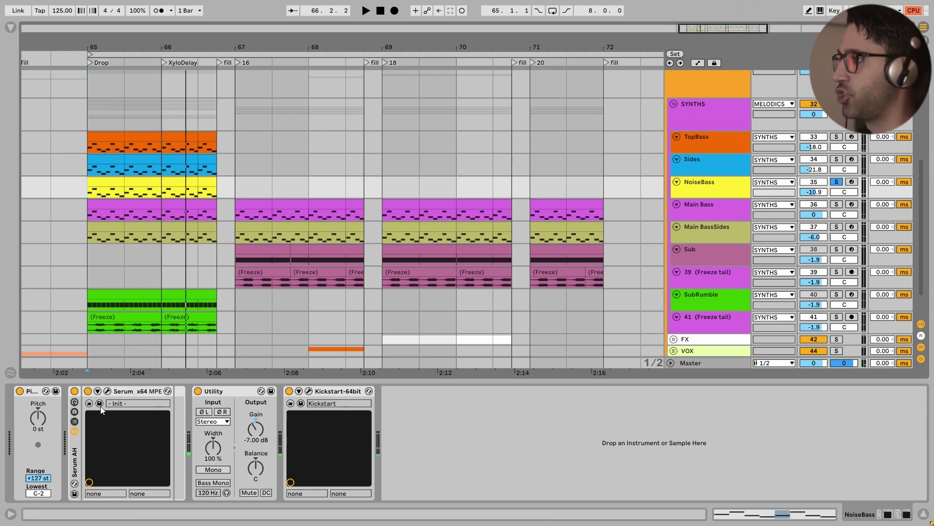
click(107, 391)
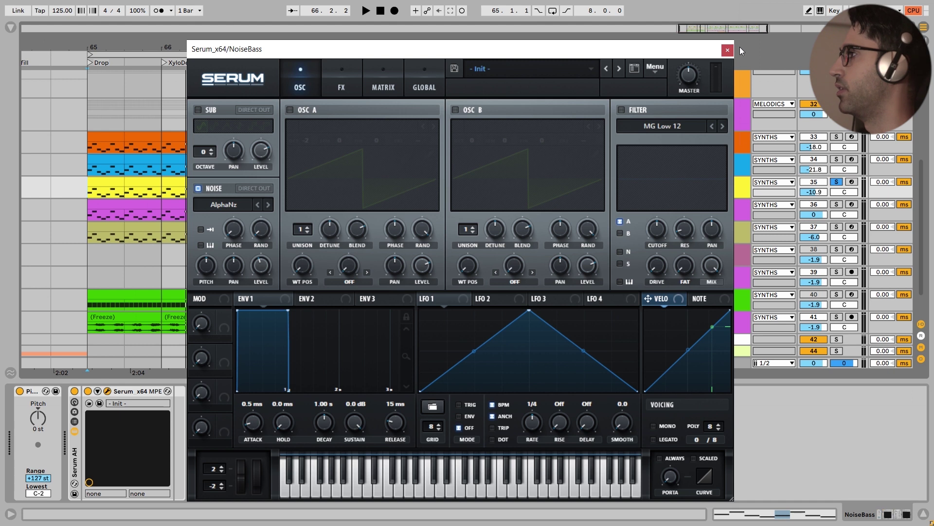
- Solo the Main Bass track and play it from the start of the drop at bar 65
click(693, 172)
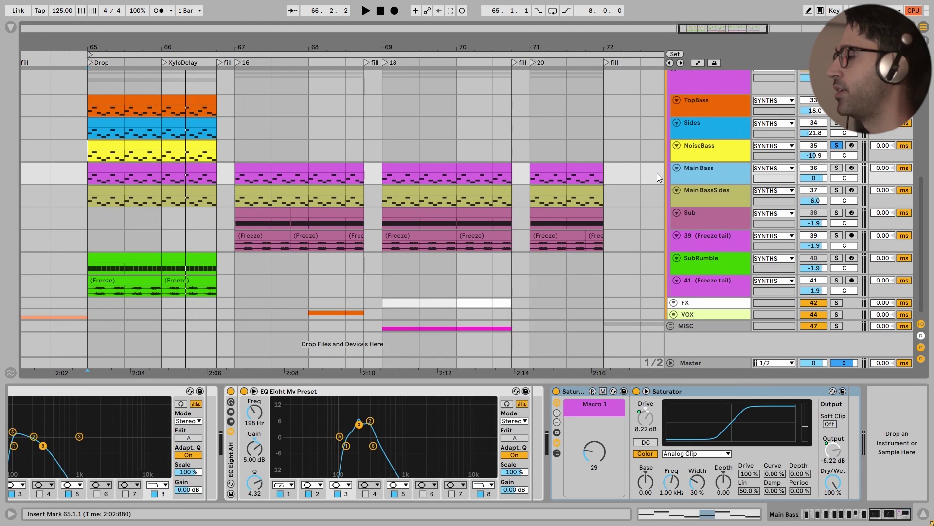
click(836, 167)
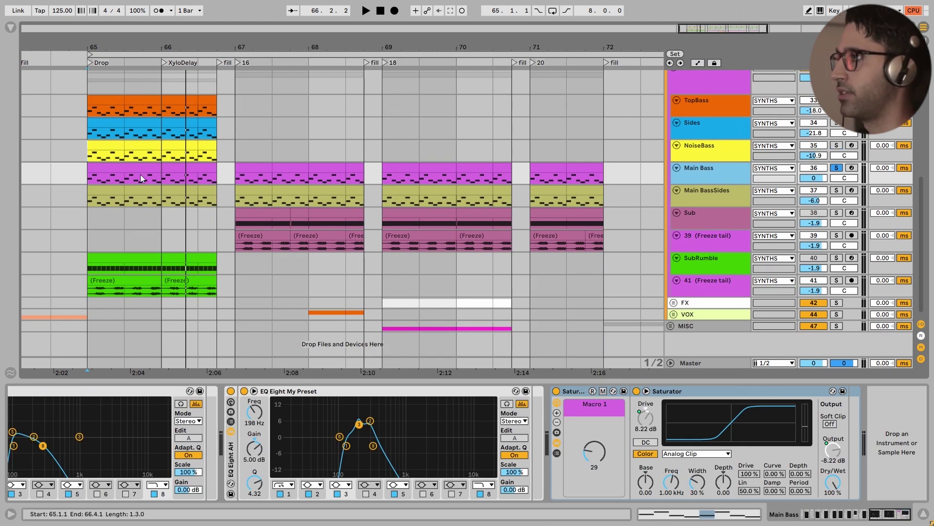
click(90, 176)
key(space)
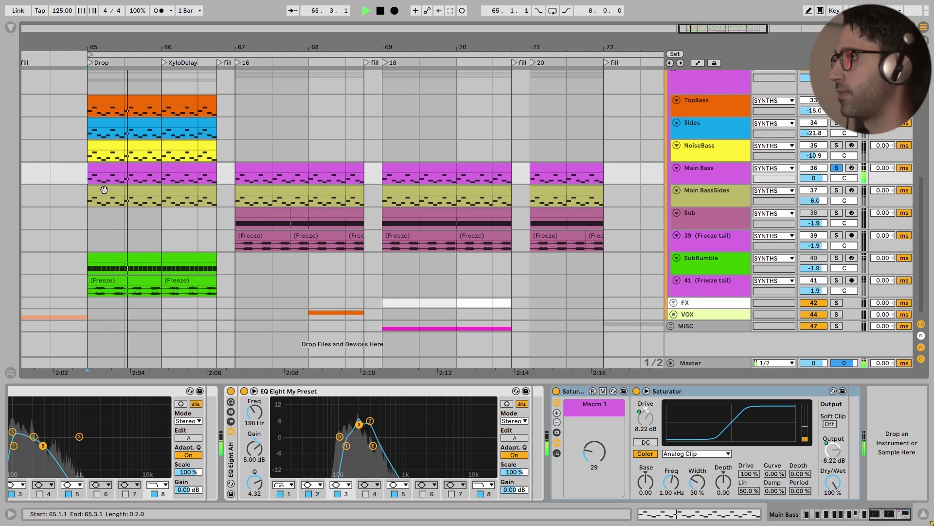
key(space)
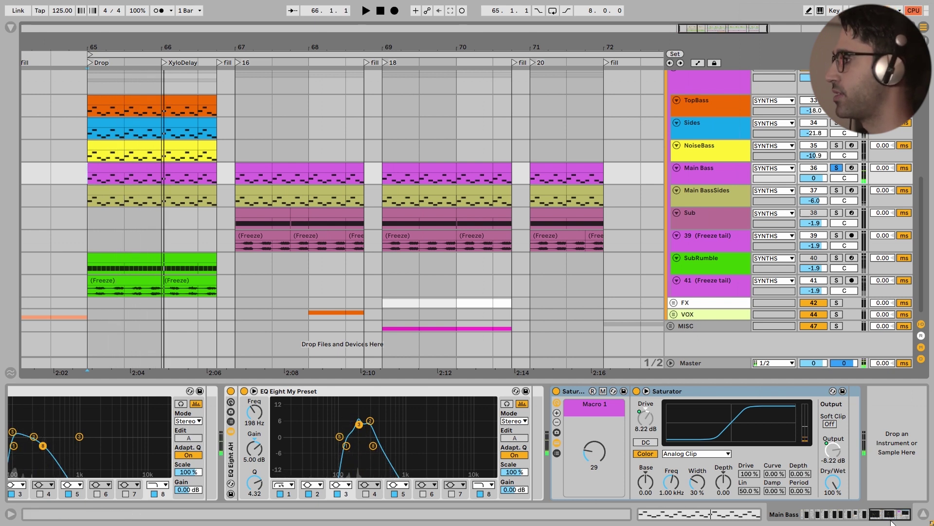
- Examine the oscillators and effects of the Serum on Main Bass, including its compressor, distortion and filter, and close the plugin
scroll(195, 438, left, 5)
click(108, 391)
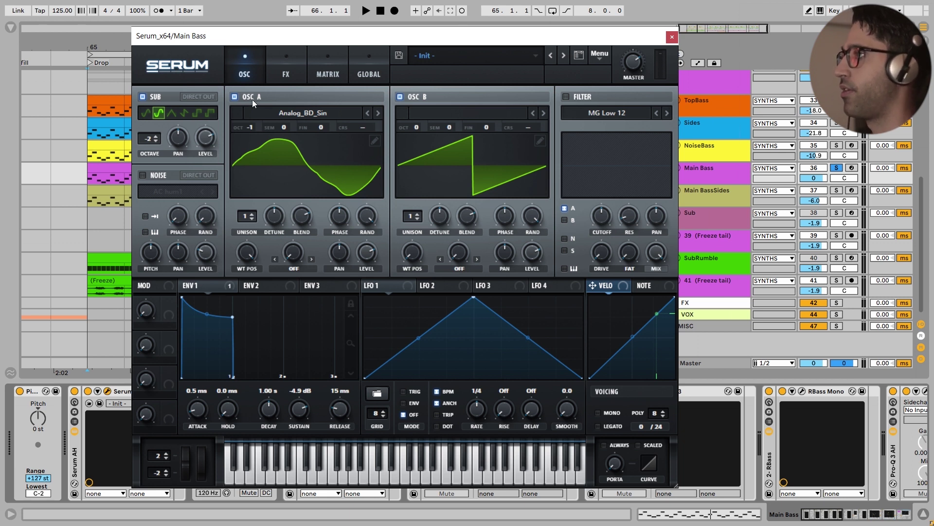
click(283, 66)
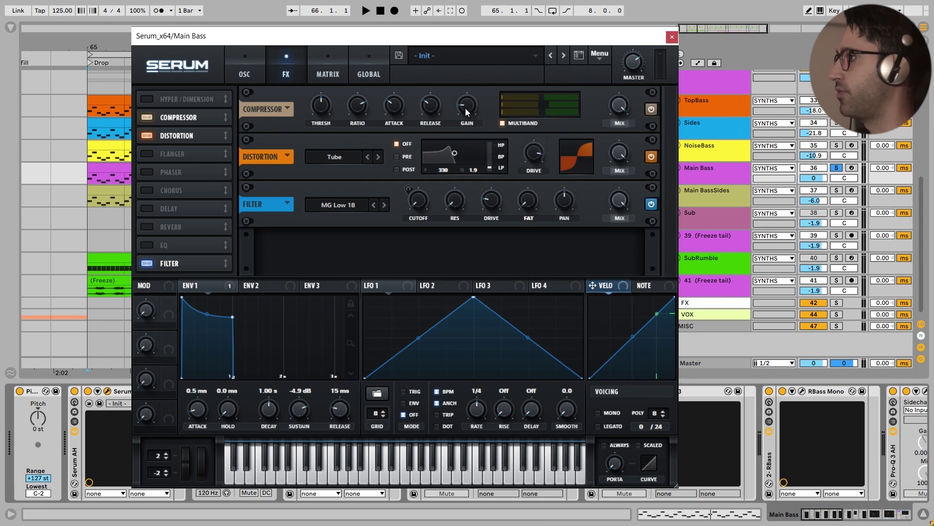
mouse_move(465, 108)
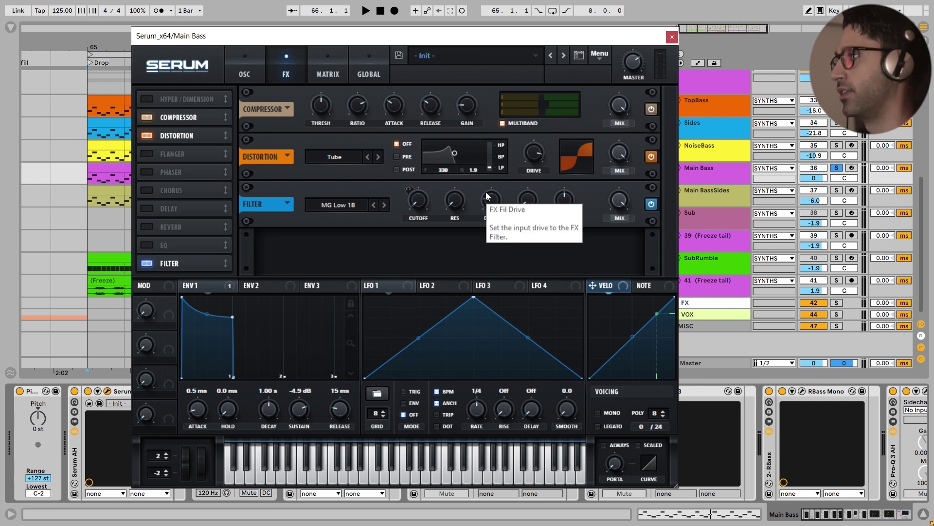
click(672, 38)
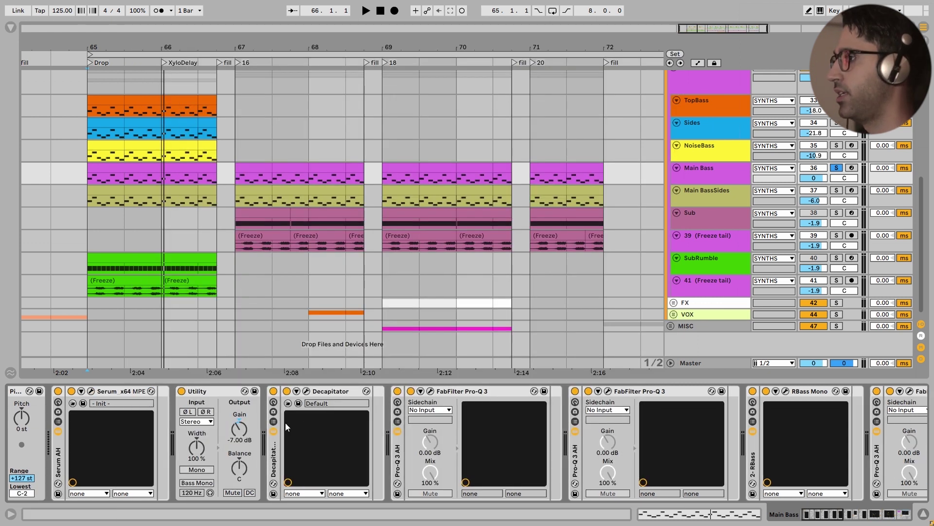
- Review the settings of Decapitator and the two FabFilter Pro-Q 3 equalizers that follow it on Main Bass
click(306, 391)
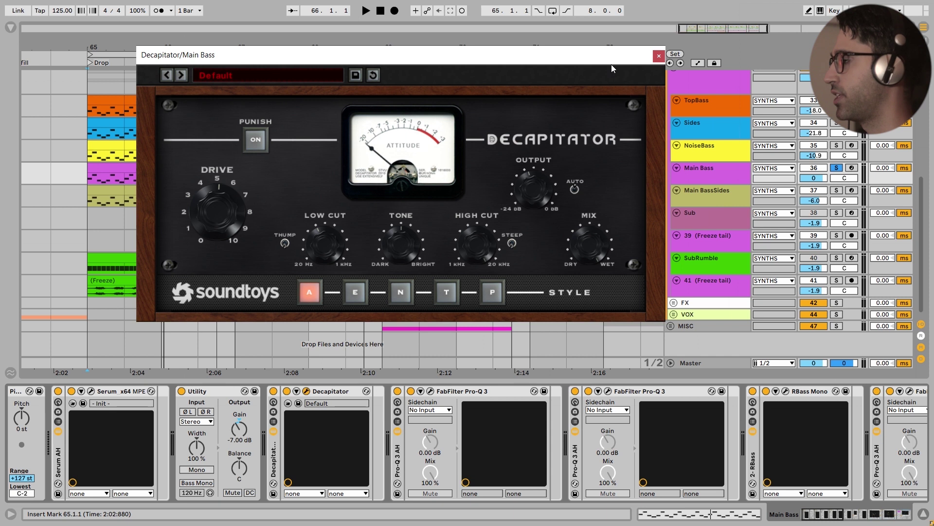
click(659, 55)
click(430, 391)
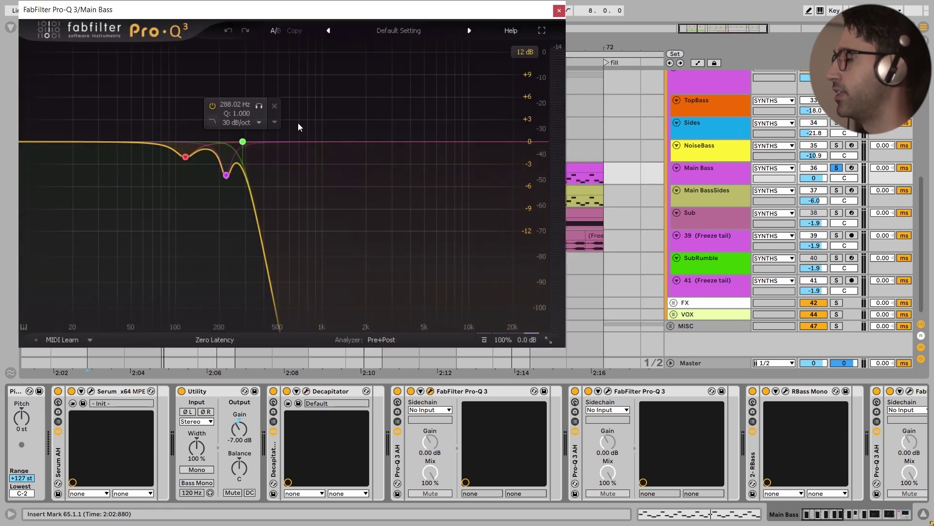
click(559, 11)
scroll(583, 415, right, 2)
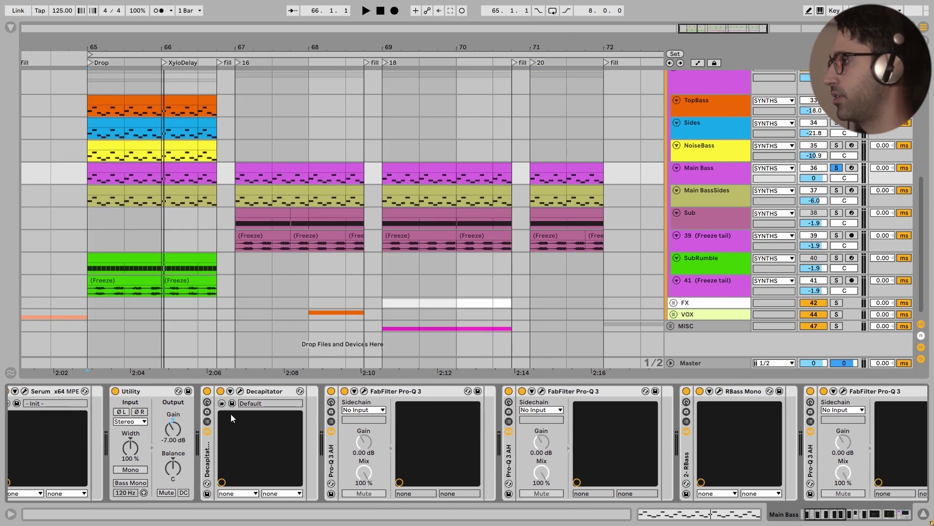
click(543, 392)
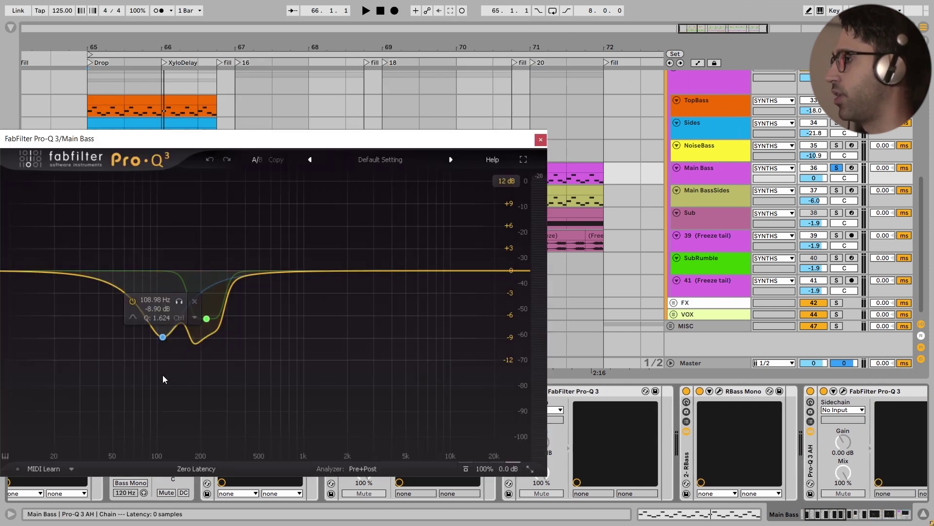
click(541, 140)
- Compare Main Bass playback with the two FabFilter Pro-Q 3 racks after Decapitator bypassed and re-enabled
click(509, 391)
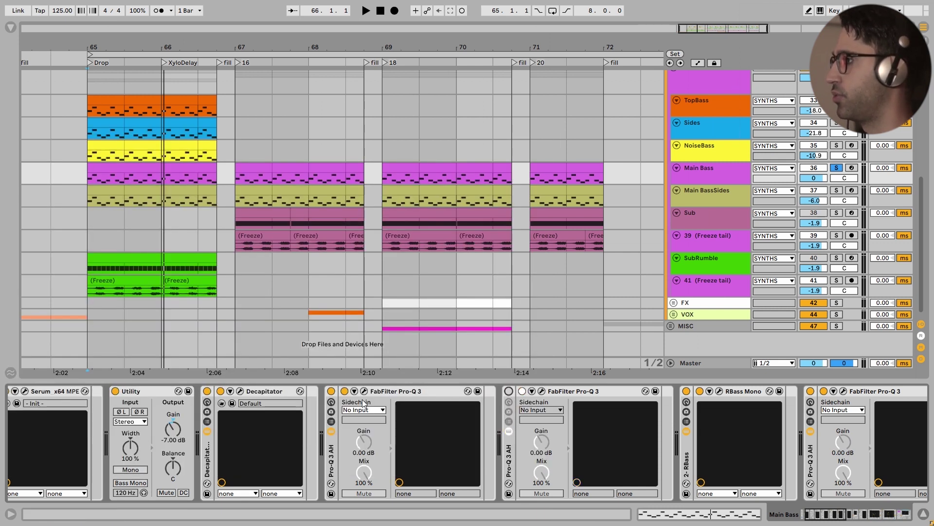
click(332, 391)
key(space)
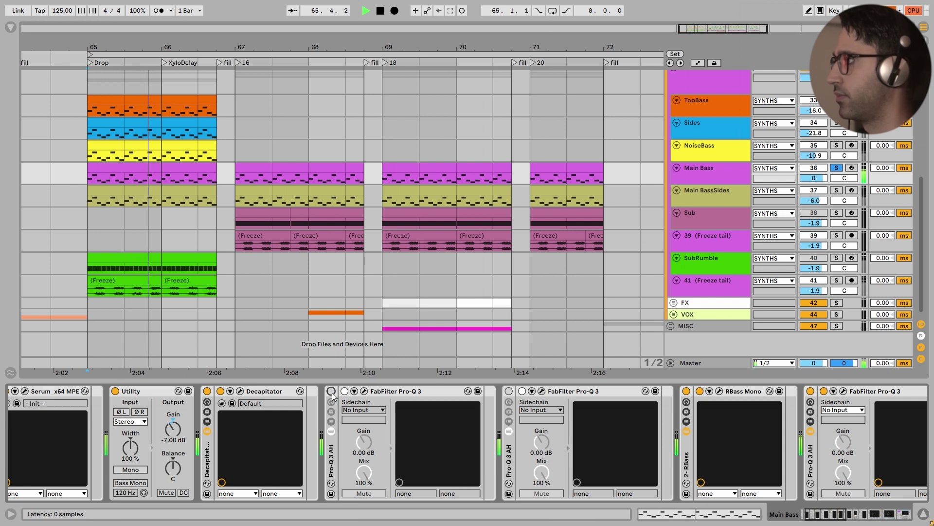
key(space)
click(332, 391)
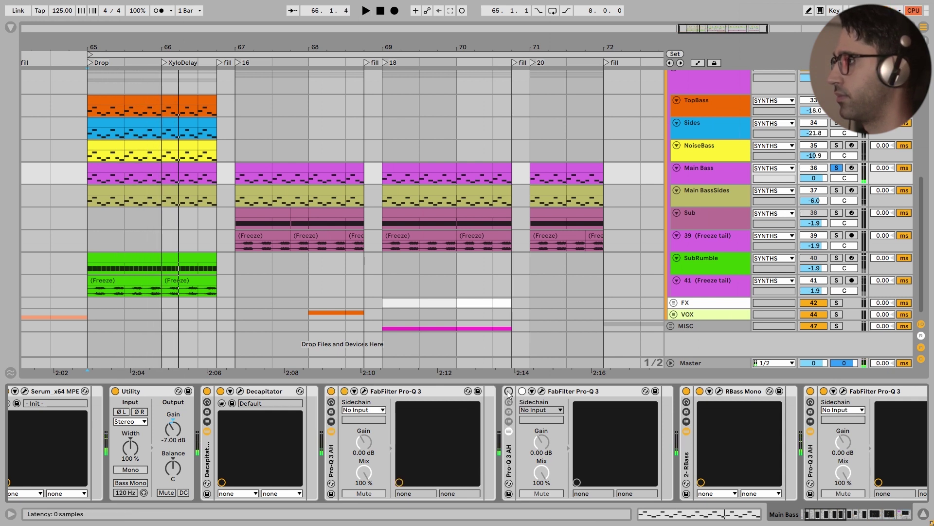
click(508, 391)
key(space)
key(space)
- Check the intensity, gain and frequency settings of RBass Mono on Main Bass and close its window
scroll(584, 446, right, 2)
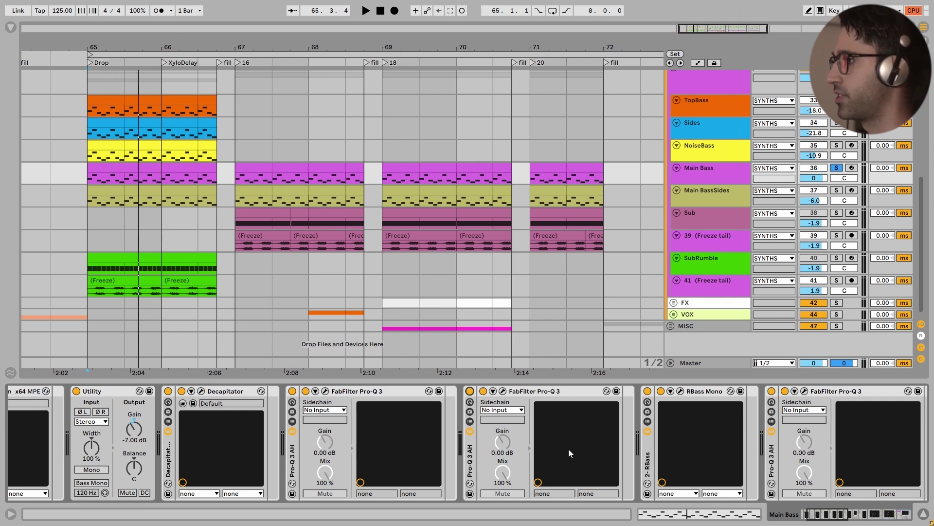
scroll(568, 449, right, 8)
click(512, 390)
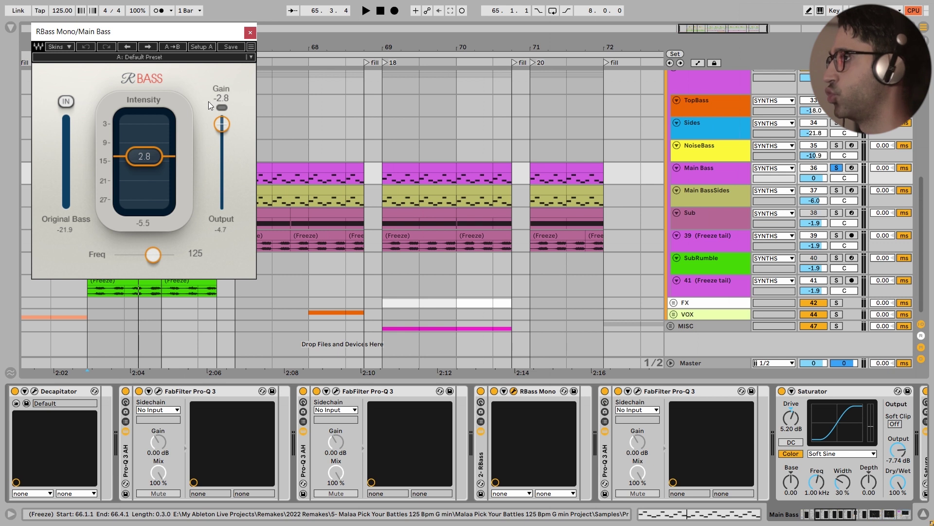
click(250, 32)
- Compare Main Bass playback with the RBass rack bypassed and enabled
key(space)
click(481, 392)
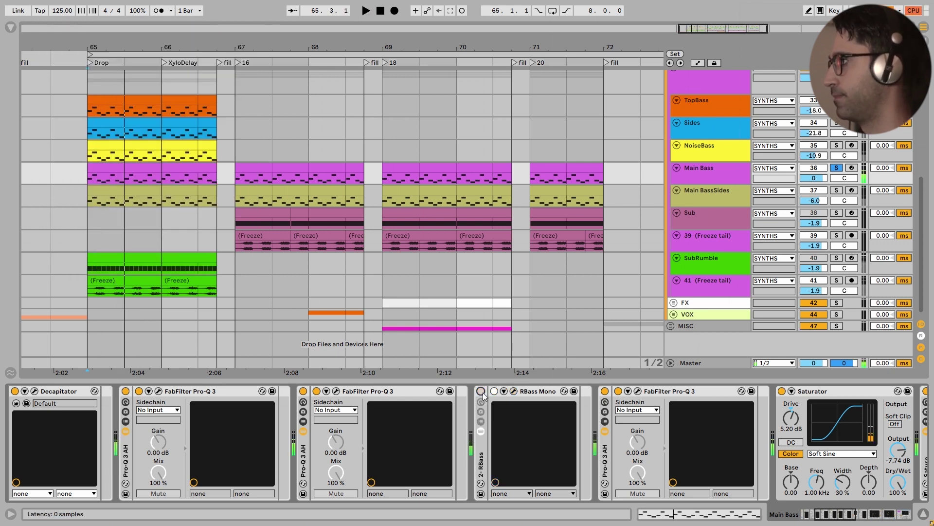
click(481, 392)
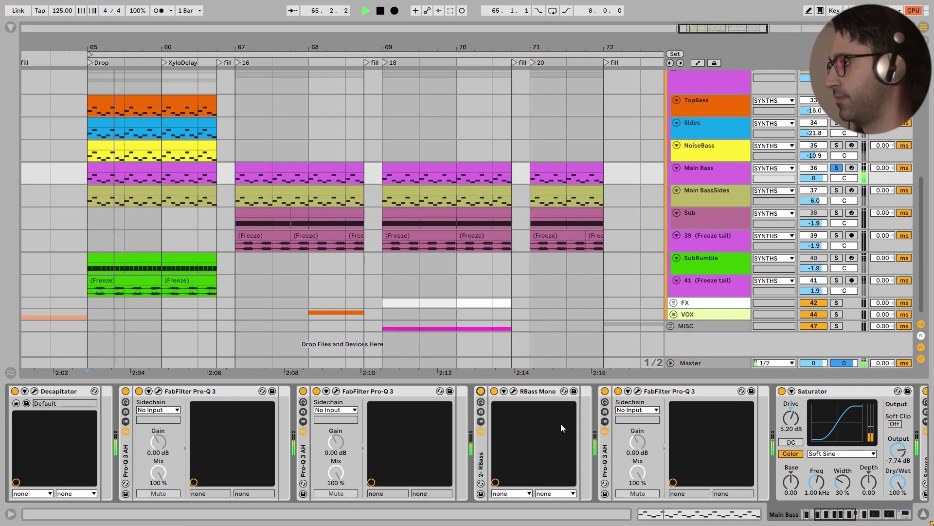
drag(561, 424, 496, 430)
key(space)
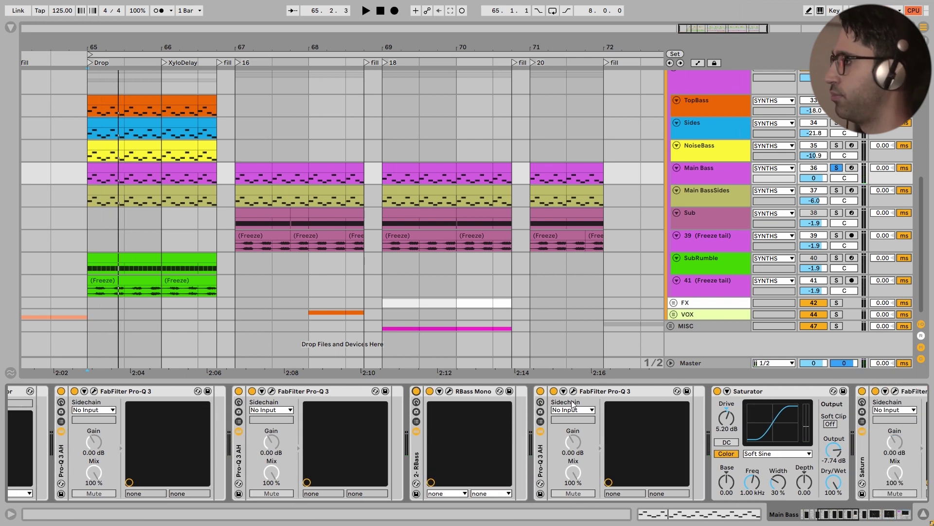
- Inspect the FabFilter Pro-Q 3 curve after RBass Mono and the FabFilter Saturn settings further along the Main Bass chain
click(572, 391)
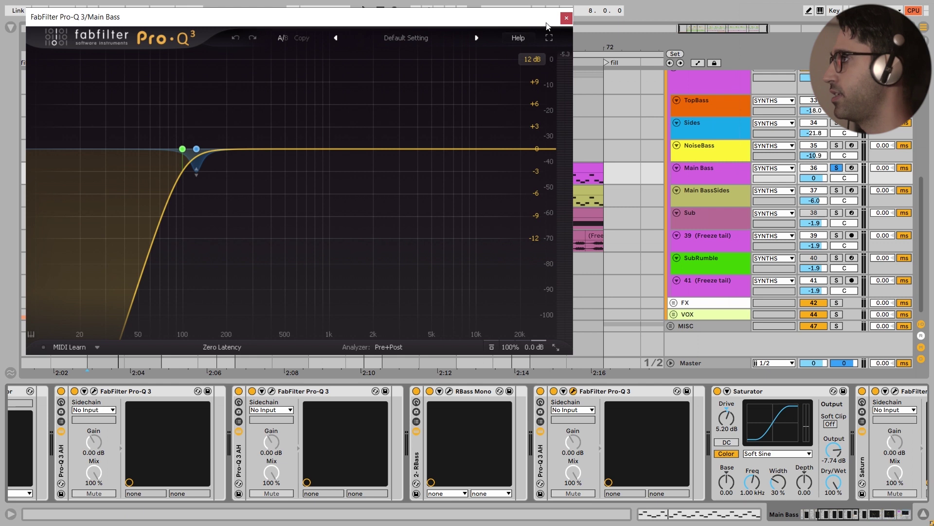
click(566, 18)
scroll(429, 400, down, 5)
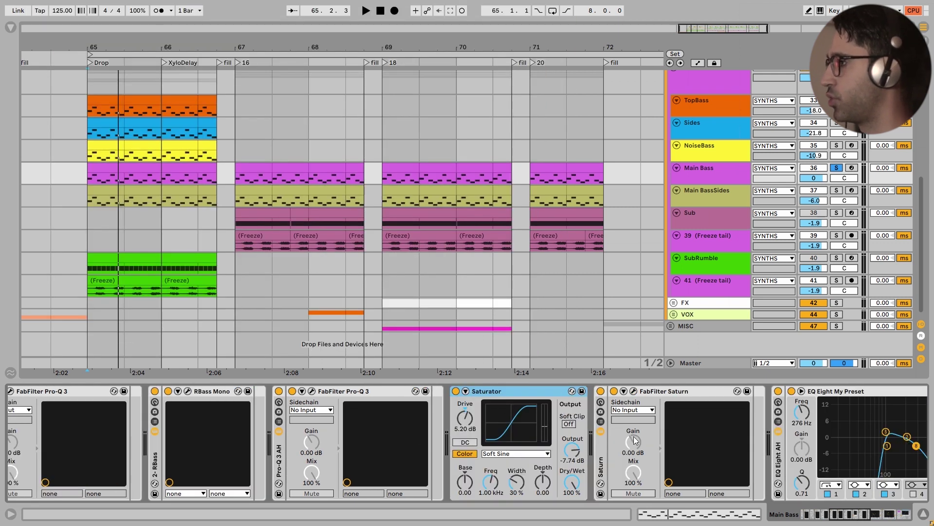
scroll(414, 419, down, 3)
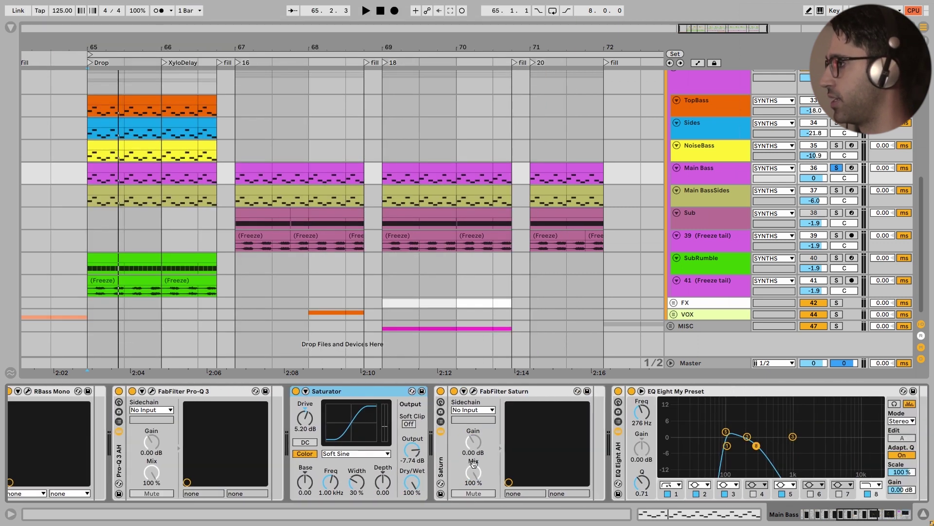
click(473, 391)
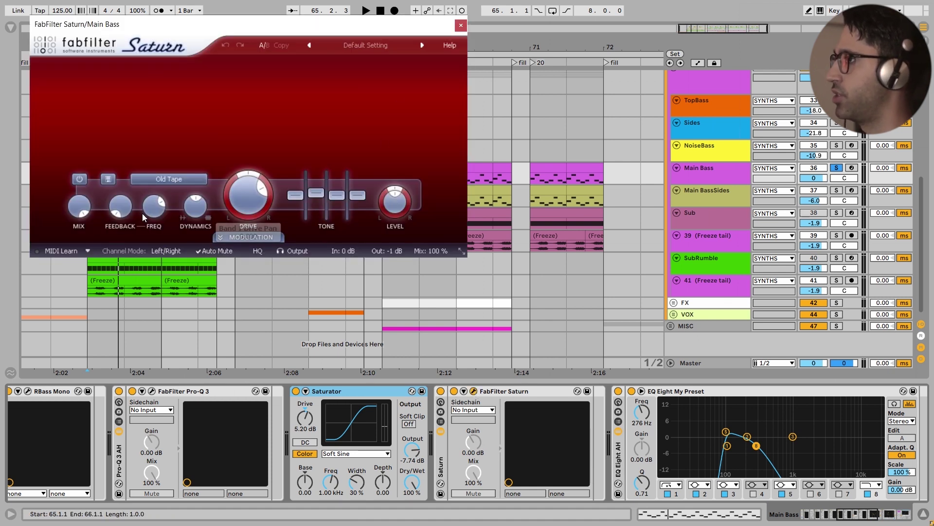
click(461, 25)
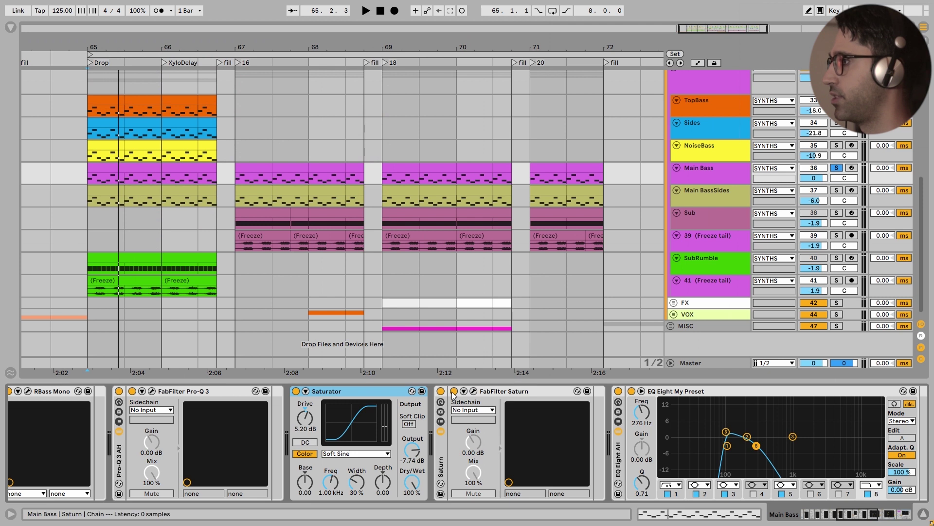
- Compare Main Bass playback with the Saturn rack and the Soft Sine Saturator both bypassed and both enabled
click(441, 391)
click(294, 391)
key(space)
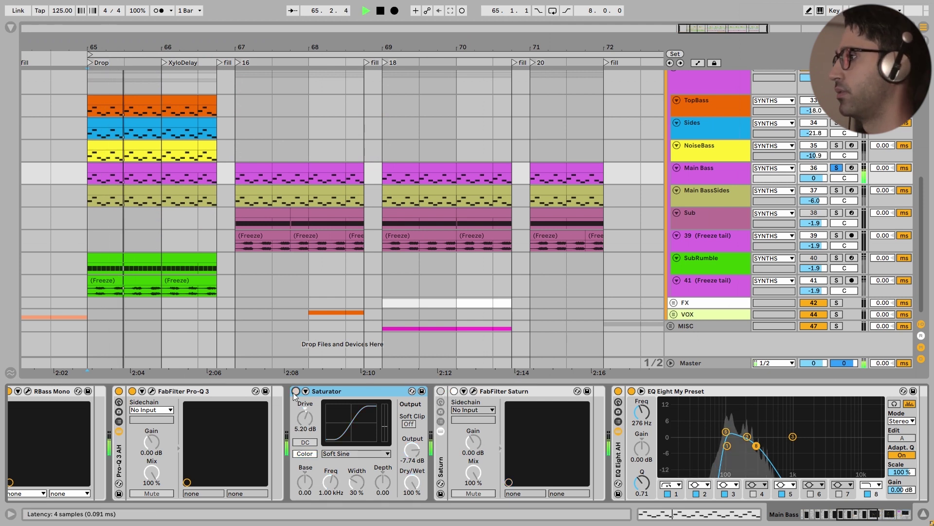
key(space)
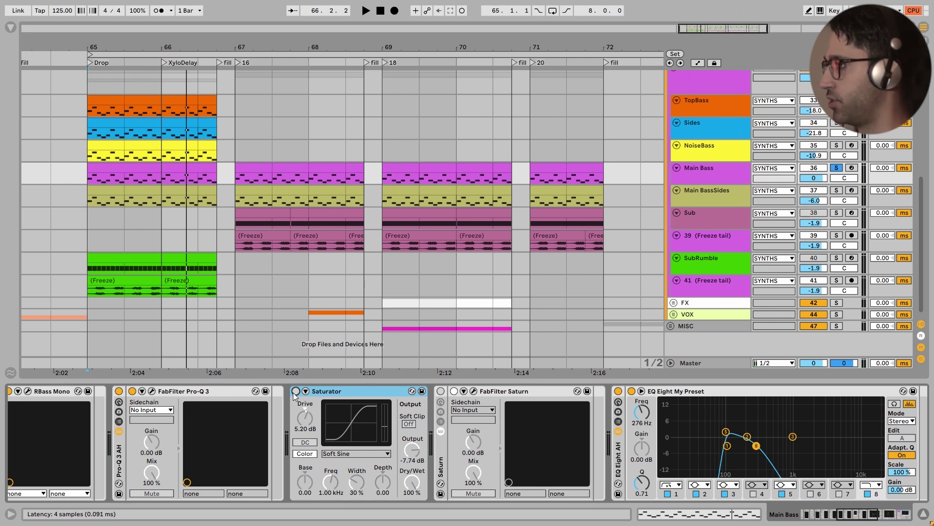
click(295, 392)
click(441, 392)
key(space)
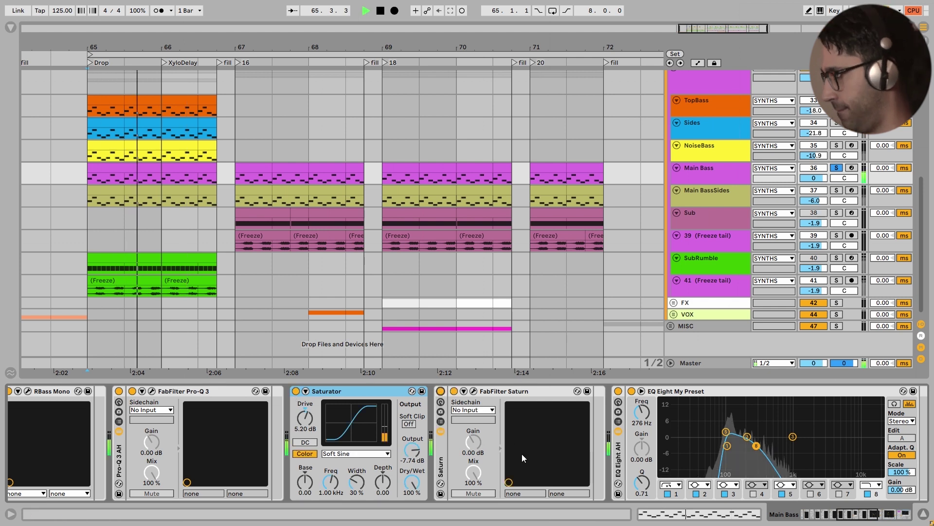
key(space)
- Review the two EQ Eight curves and the macro-controlled Saturator rack at the end of the Main Bass chain
scroll(550, 469, right, 10)
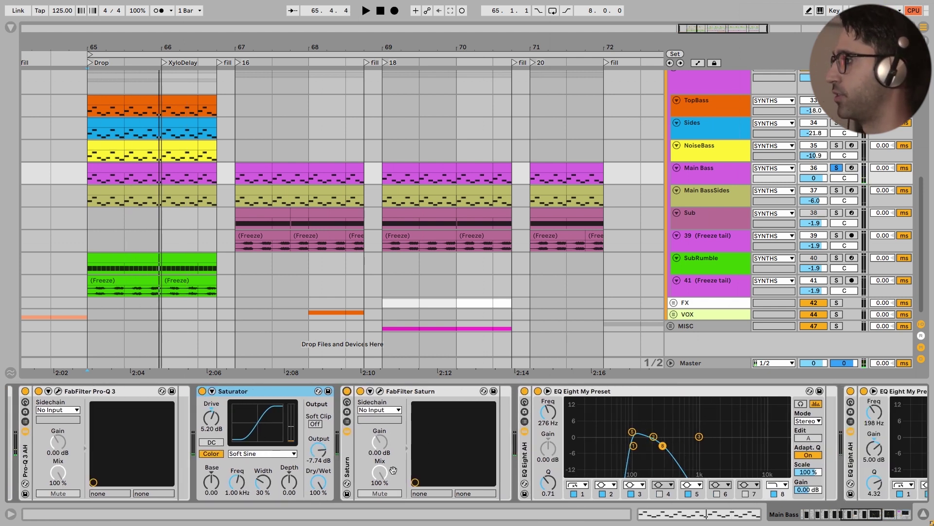
scroll(728, 487, right, 3)
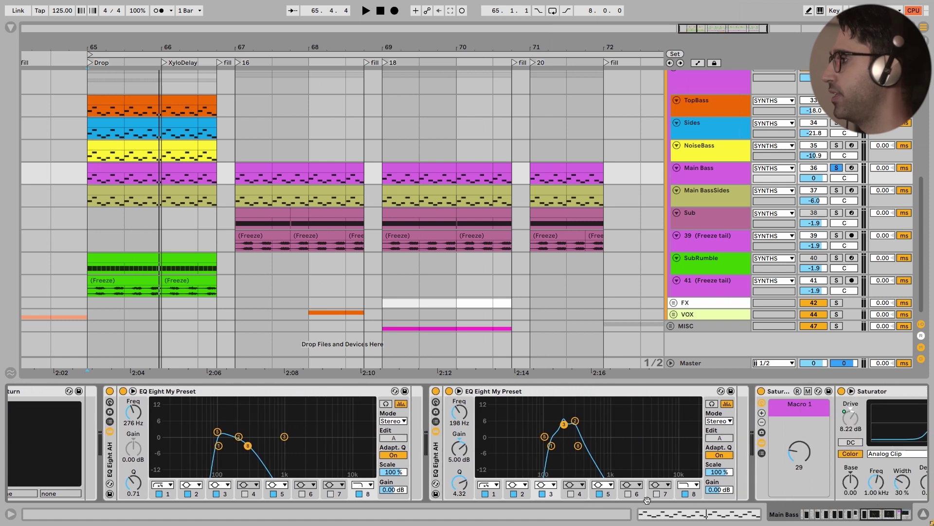
scroll(607, 447, right, 4)
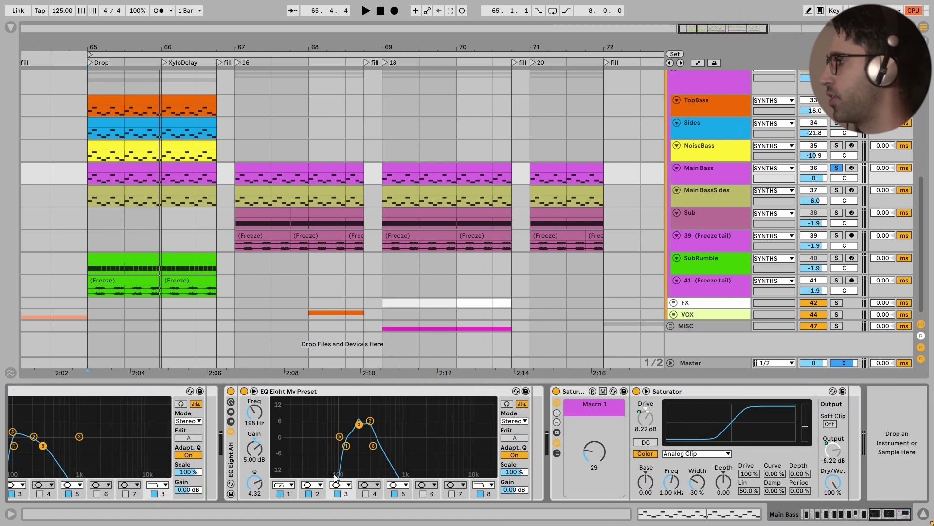
click(574, 392)
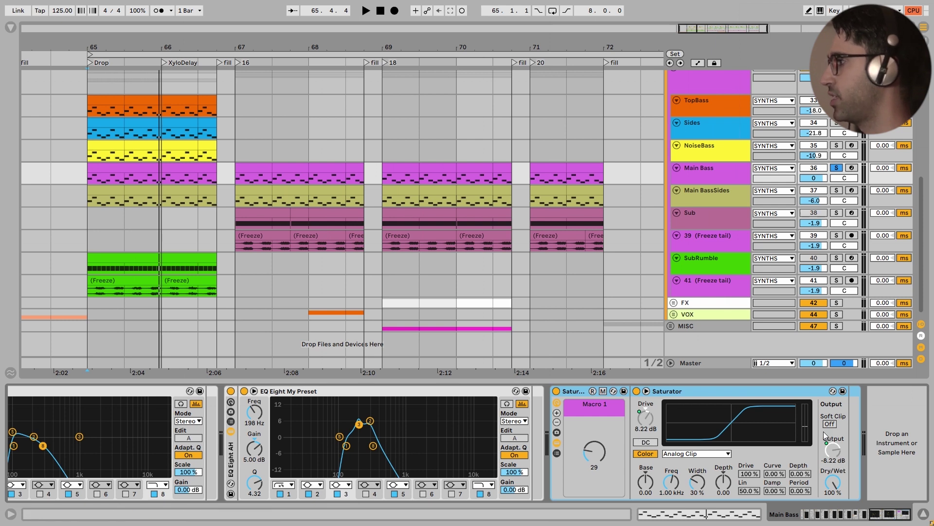
click(595, 458)
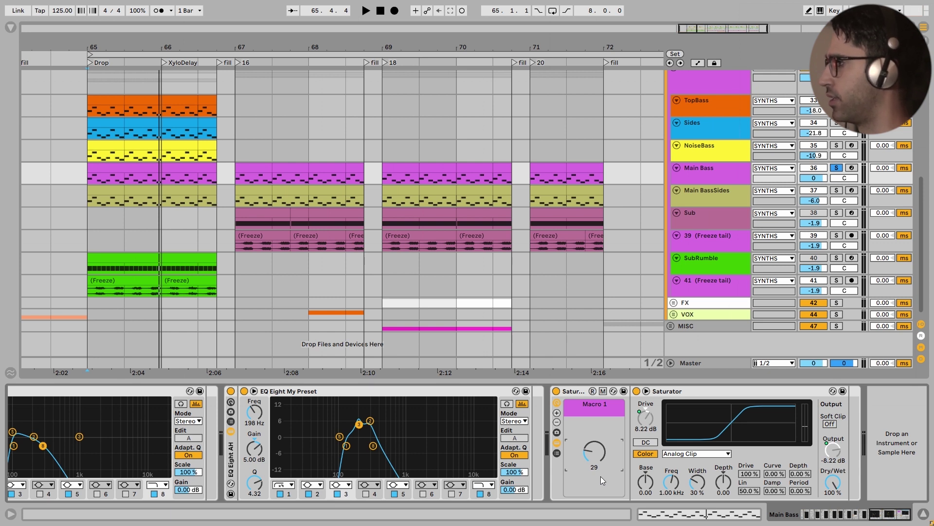
- Select the SubRumble track and highlight its clips from bar 65, followed by the Sub clips from bar 67 to 72
click(710, 269)
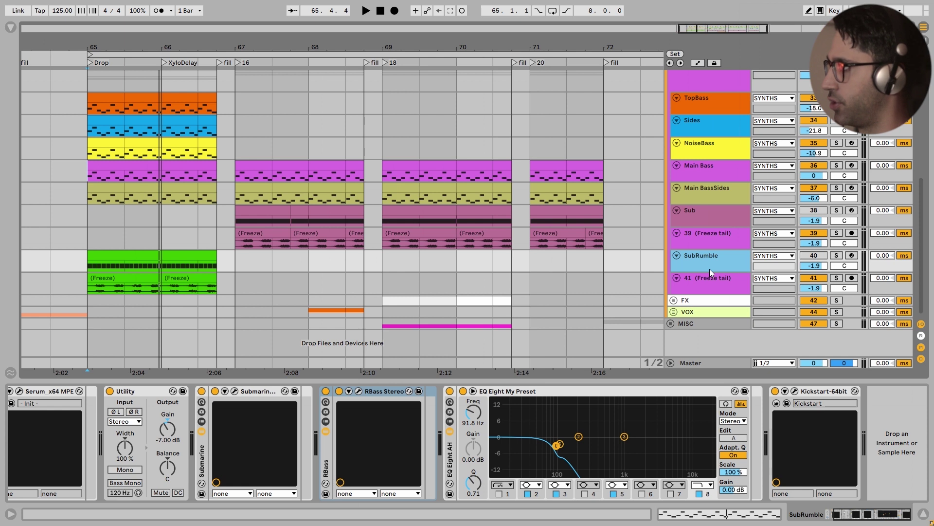
click(111, 264)
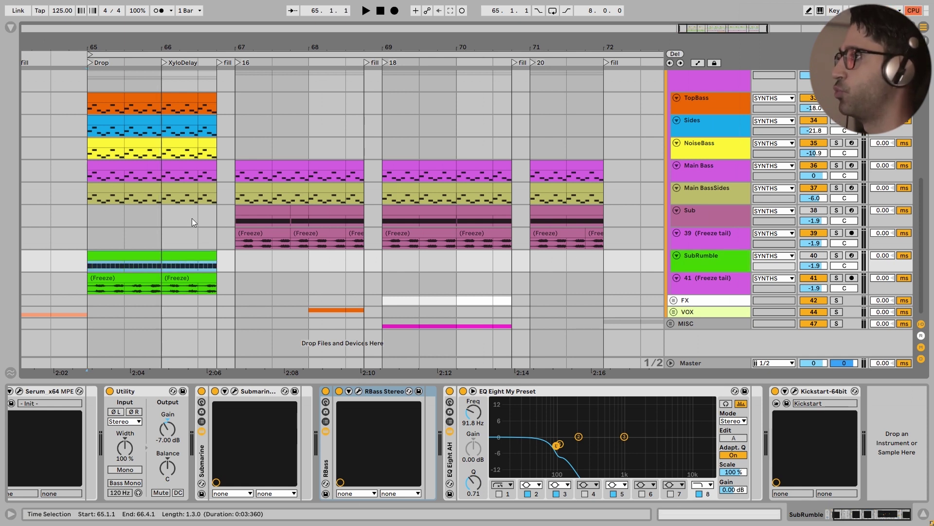
click(236, 224)
drag(329, 221, 535, 212)
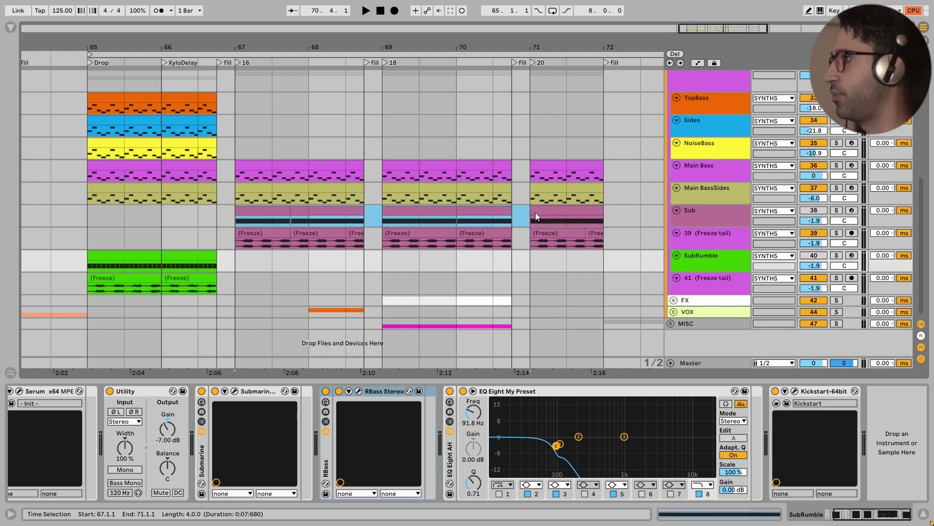
drag(602, 214, 601, 214)
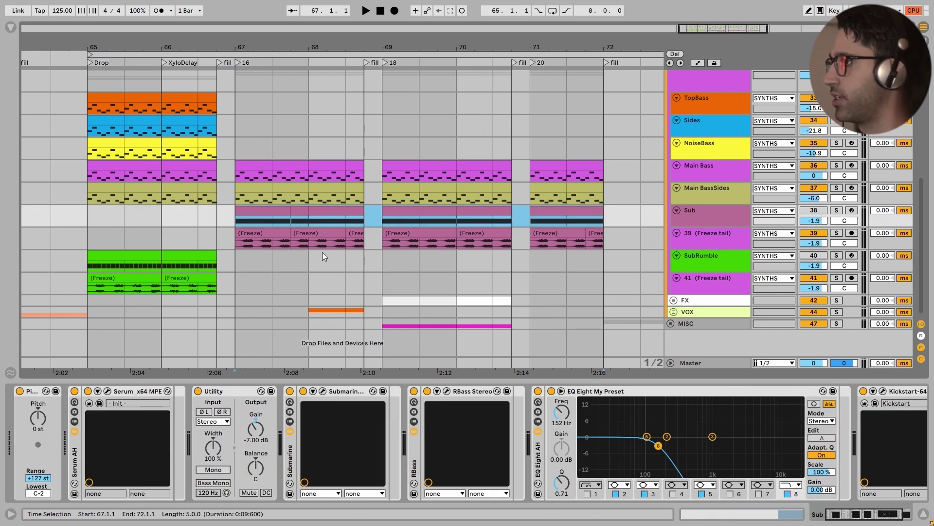
- Highlight bars 65 to 67 across the SubRumble lanes and open the first SubRumble MIDI clip to show its notes
drag(85, 246, 227, 281)
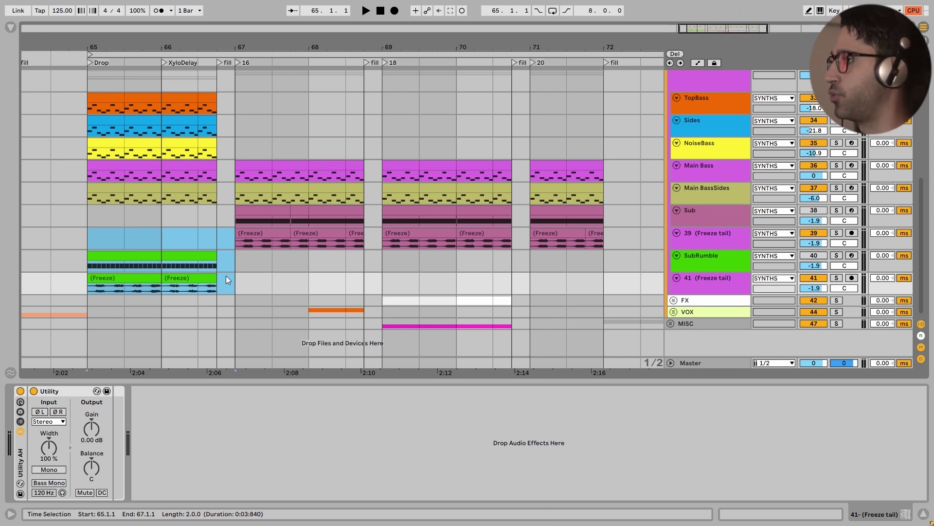
double_click(125, 256)
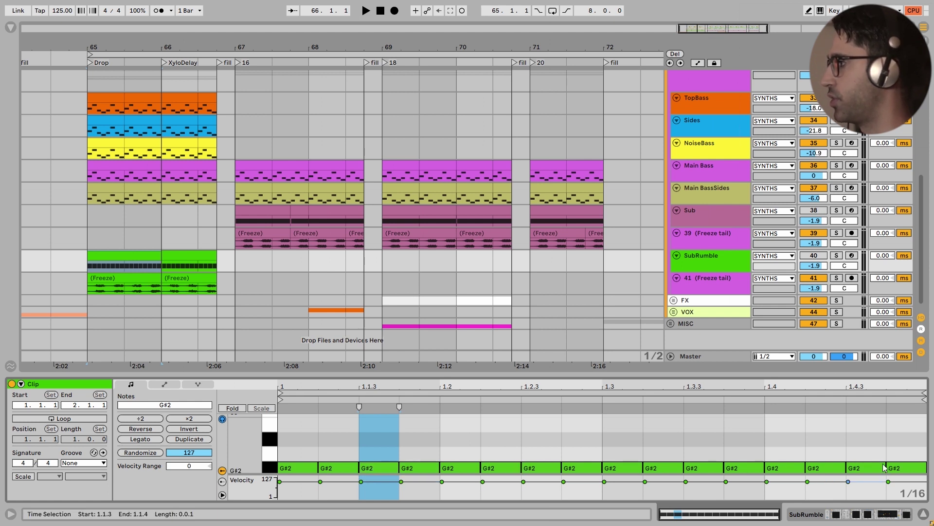
- Solo the SubRumble track and play its clips from bar 65
click(87, 264)
click(90, 265)
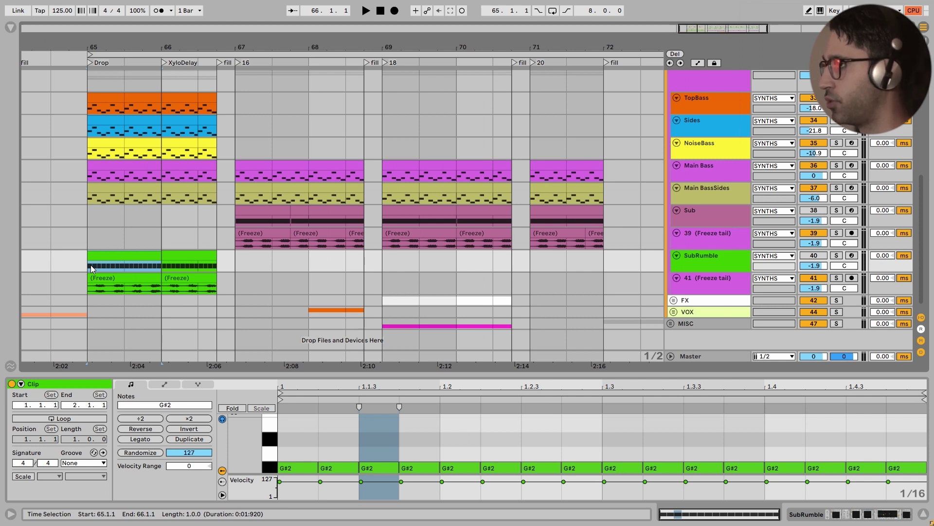
key(space)
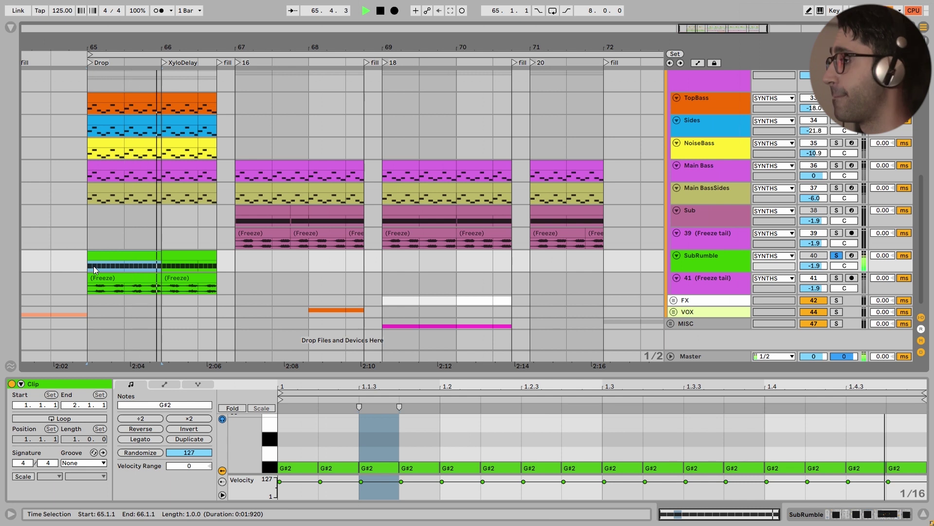
key(space)
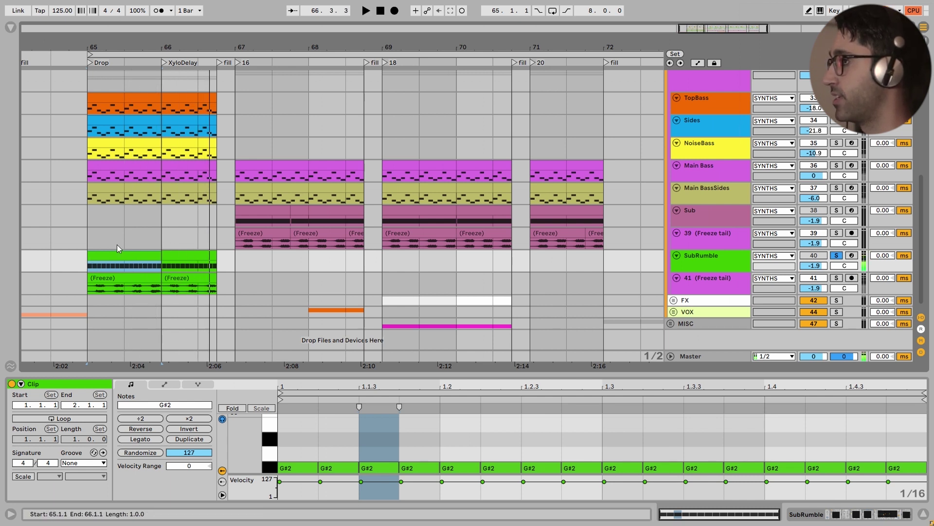
- Open the first Sub MIDI clip to show its notes and play the soloed Sub track from bar 67
click(236, 218)
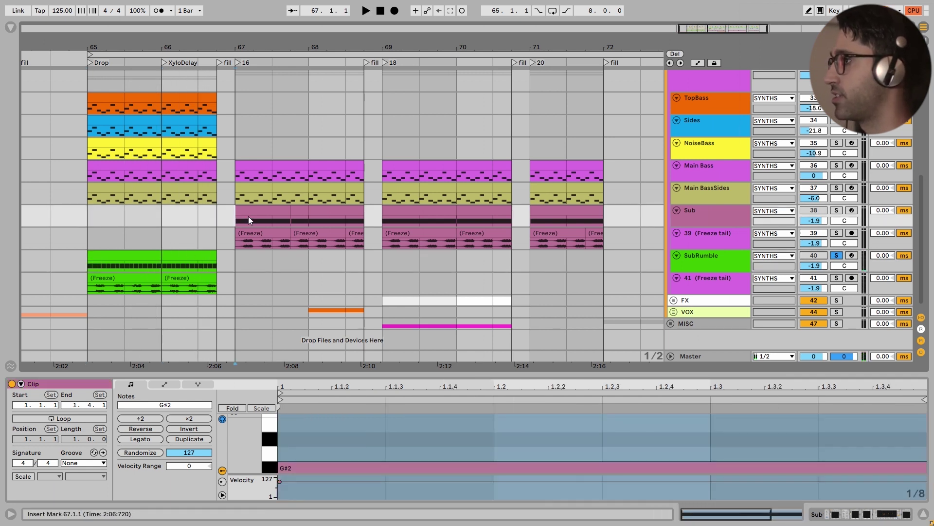
click(291, 470)
click(695, 458)
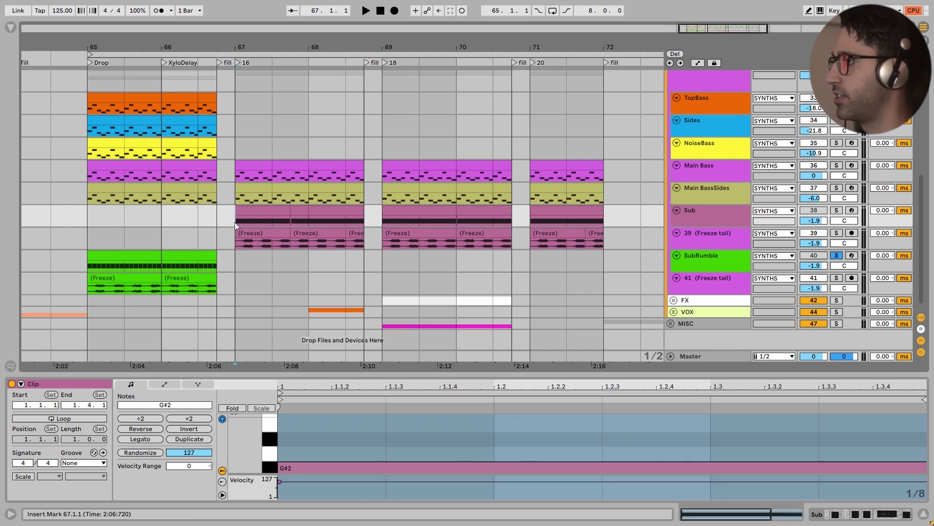
key(space)
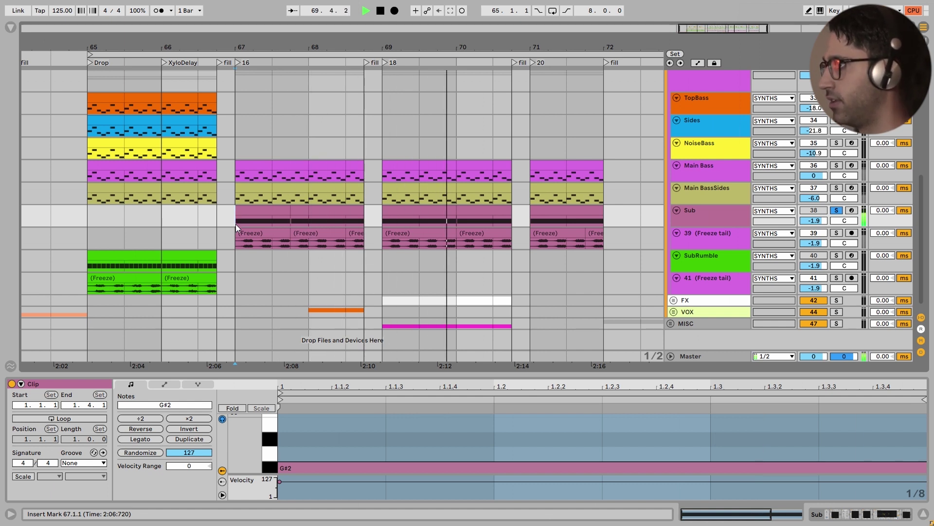
- Replay the soloed SubRumble from bar 65 to compare it with the Sub
click(83, 268)
key(space)
key(space)
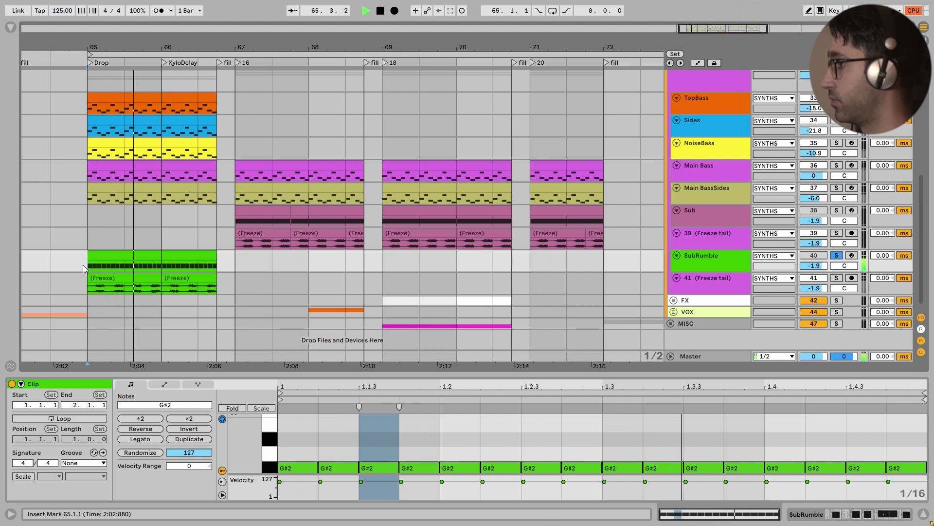
key(space)
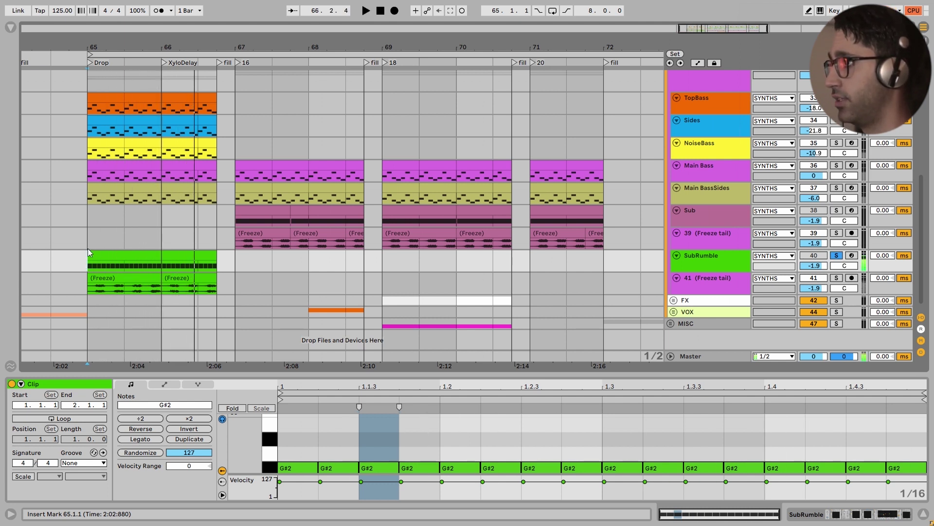
- Play the drop from bar 65 with SubRumble unsoloed to hear both sub layers in context
click(88, 246)
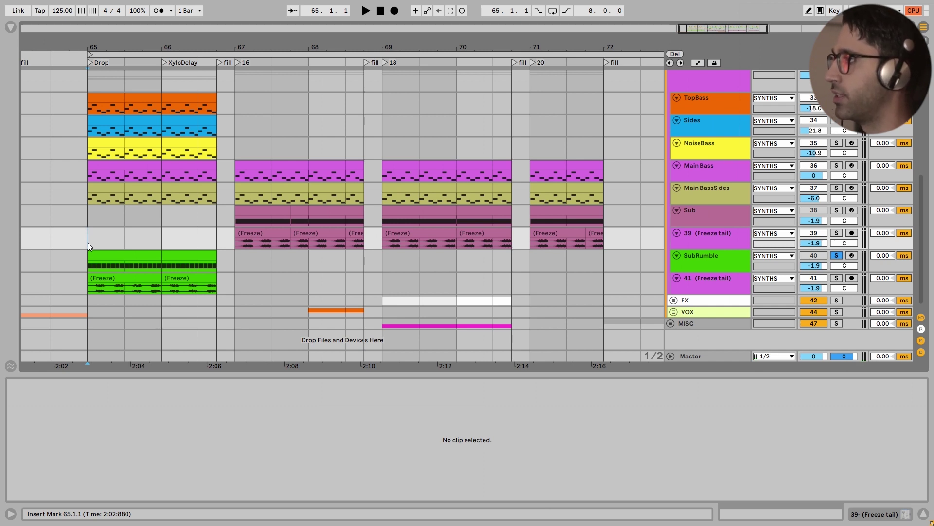
key(space)
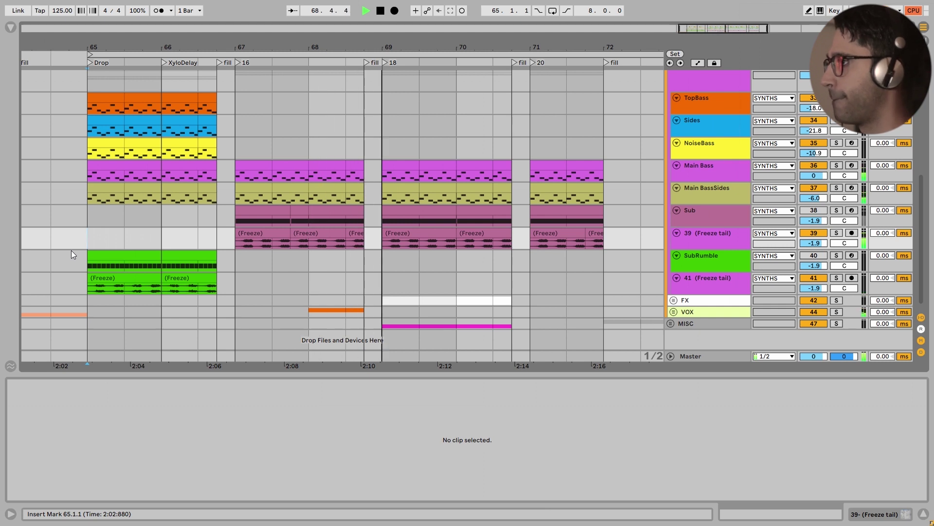
key(space)
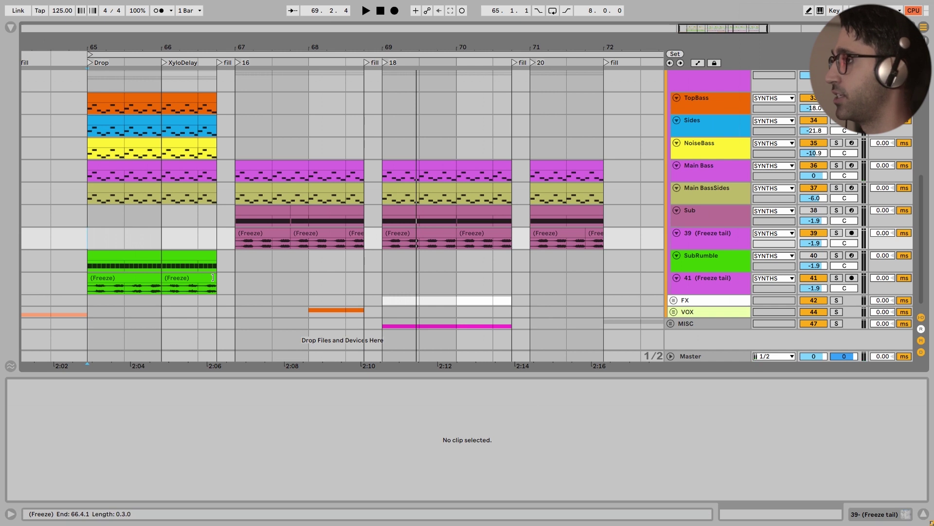
- Inspect the SubRumble Serum patch and the Analog wavetable list of its OSC A
click(715, 265)
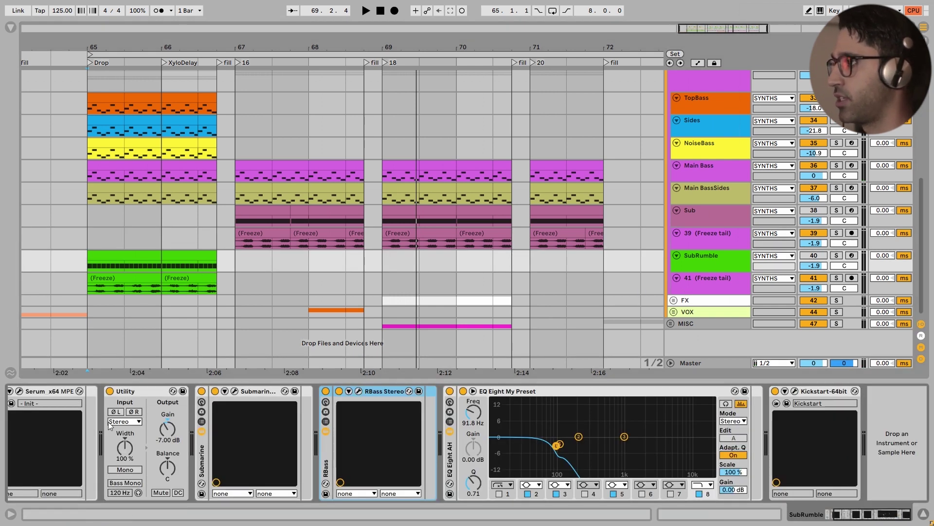
scroll(146, 438, left, 3)
click(107, 391)
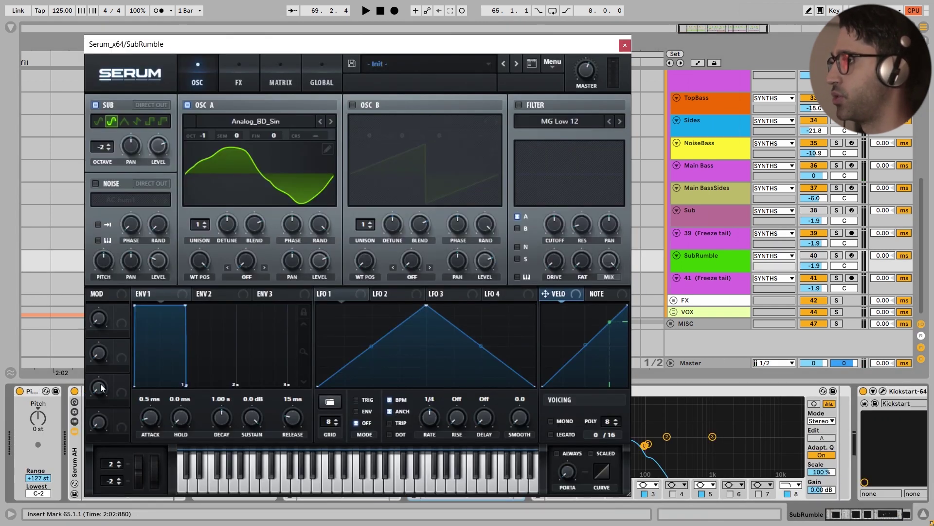
click(272, 124)
mouse_move(256, 133)
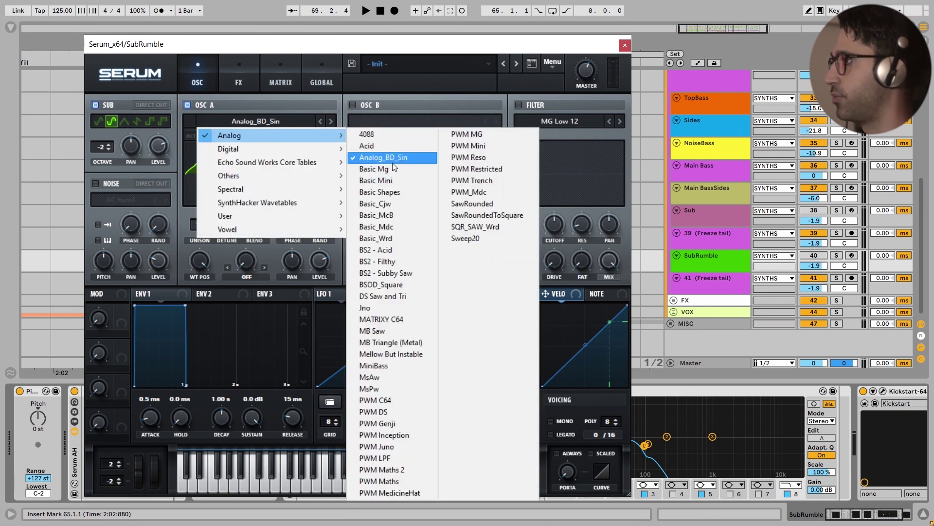
click(238, 79)
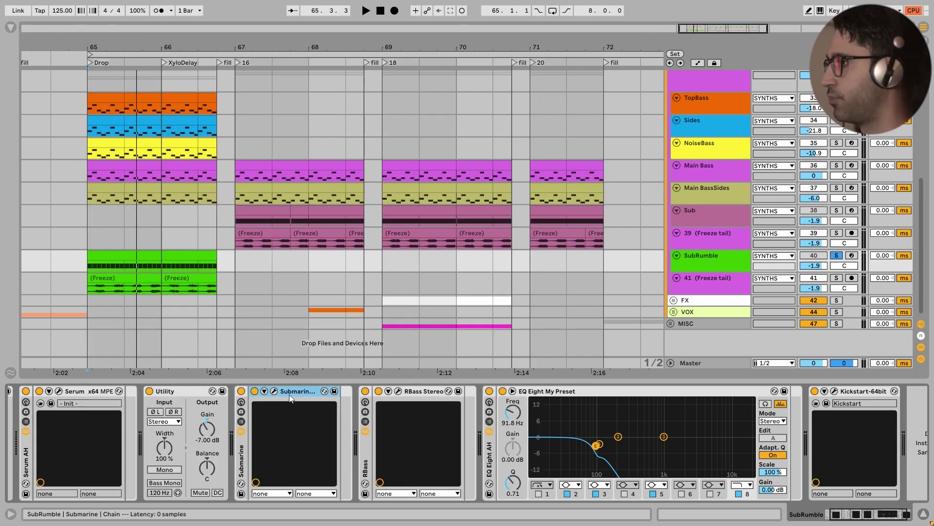
- Review the SubRumble chain from RBass Stereo to the Kickstart sidechain curve, and close the Kickstart window
click(367, 444)
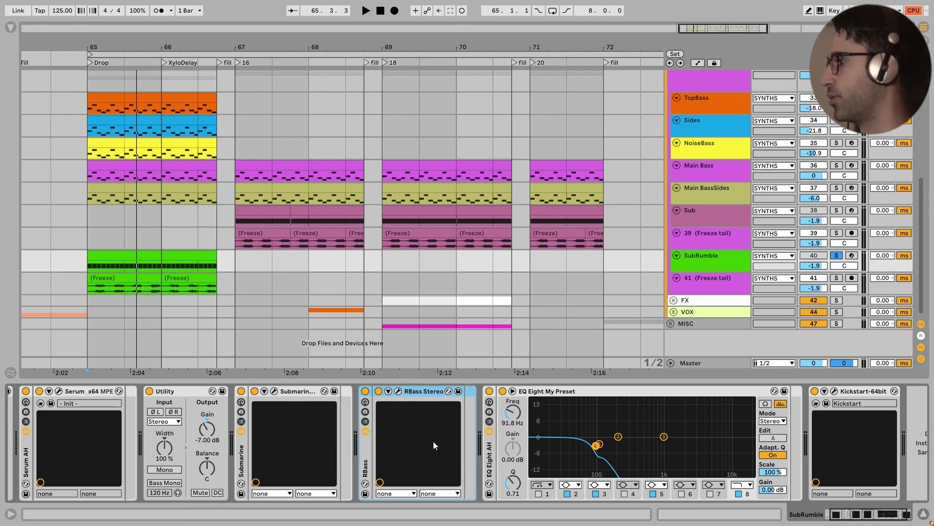
scroll(253, 457, right, 2)
click(794, 392)
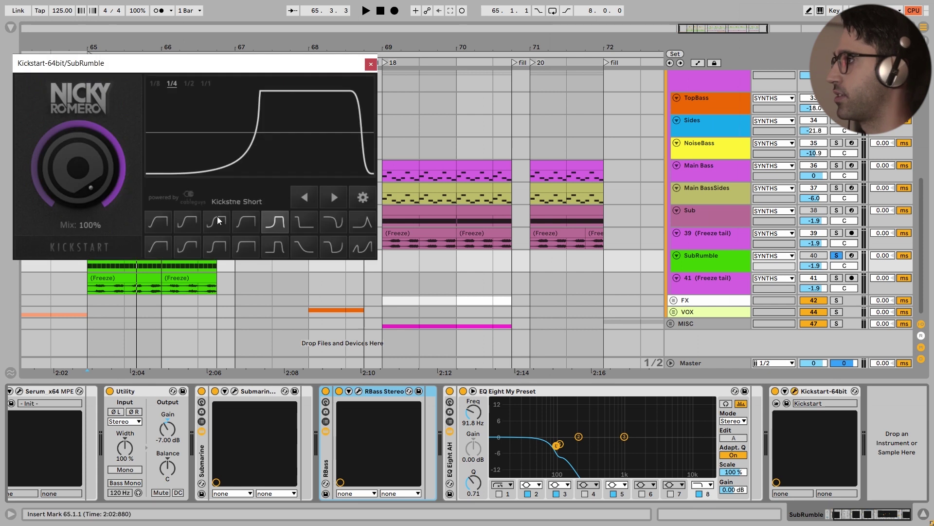
click(368, 61)
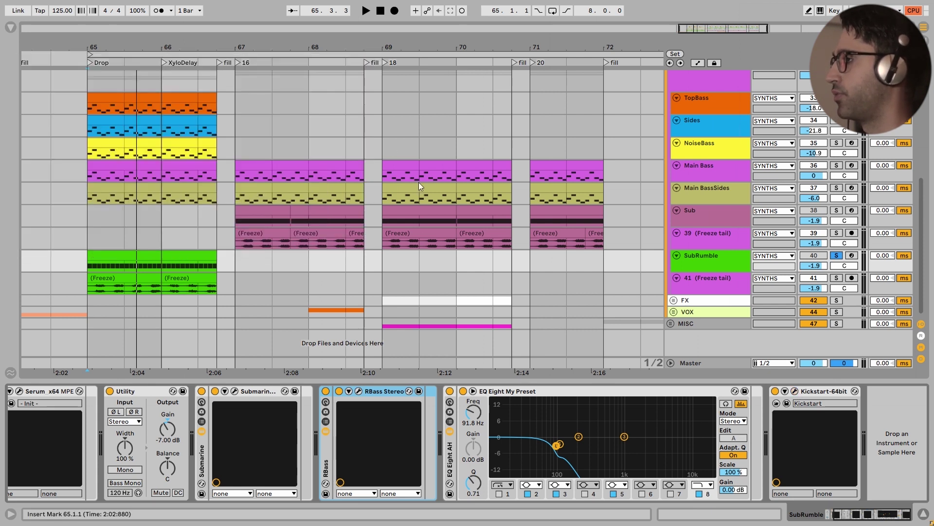
- Play the drop from bar 65 with the expanded Drums group in view
scroll(512, 278, up, 1)
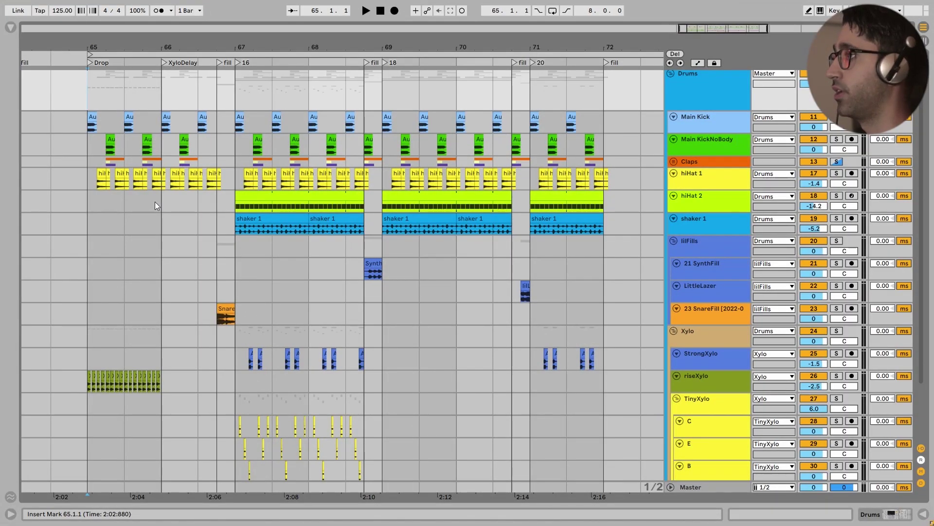
key(space)
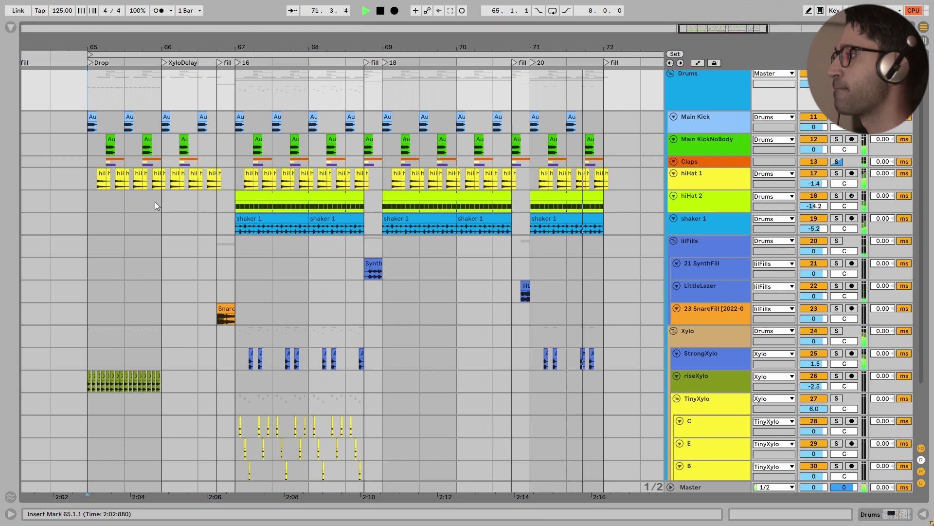
key(space)
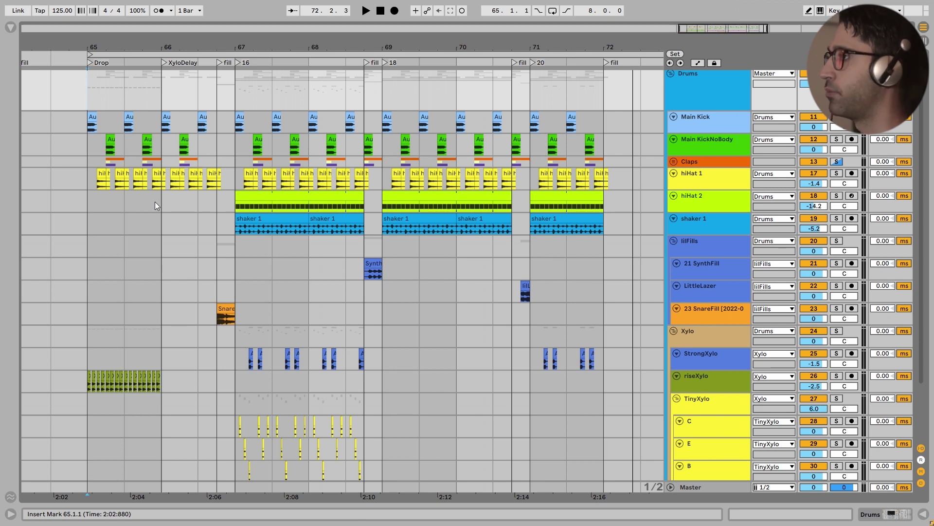
- Solo the Xylo group and play the riseXylo run through bar 65
scroll(172, 230, down, 3)
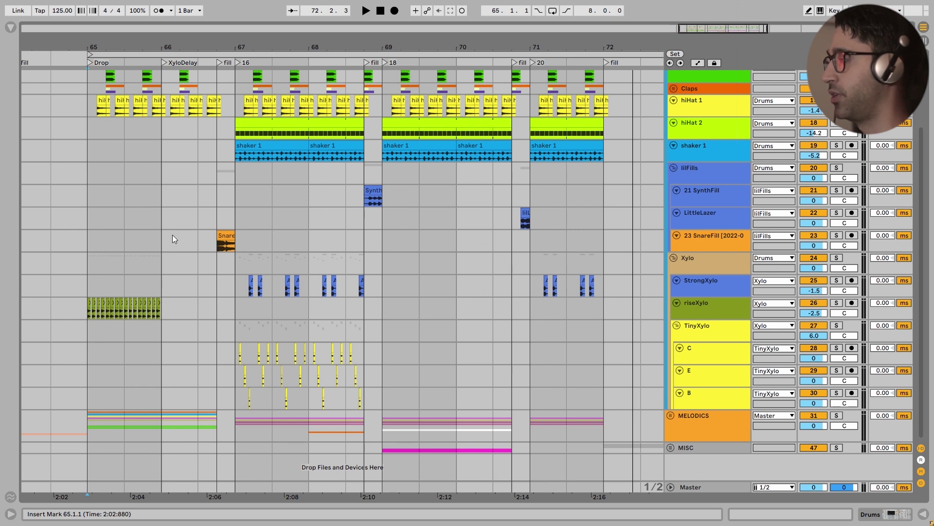
click(91, 263)
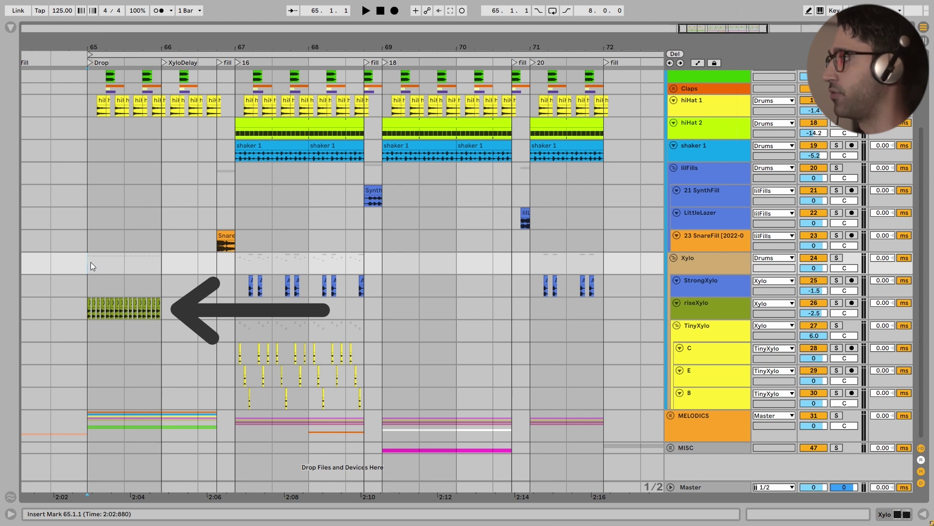
key(s)
key(space)
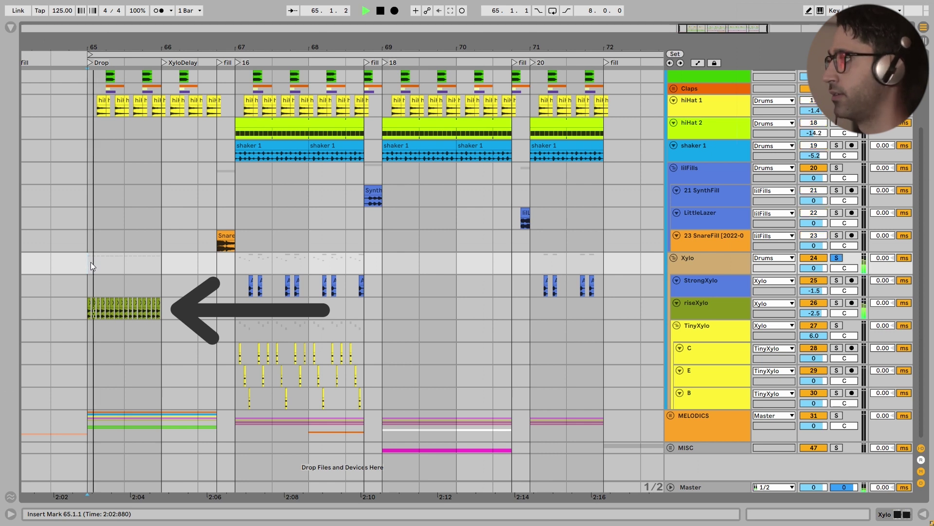
key(space)
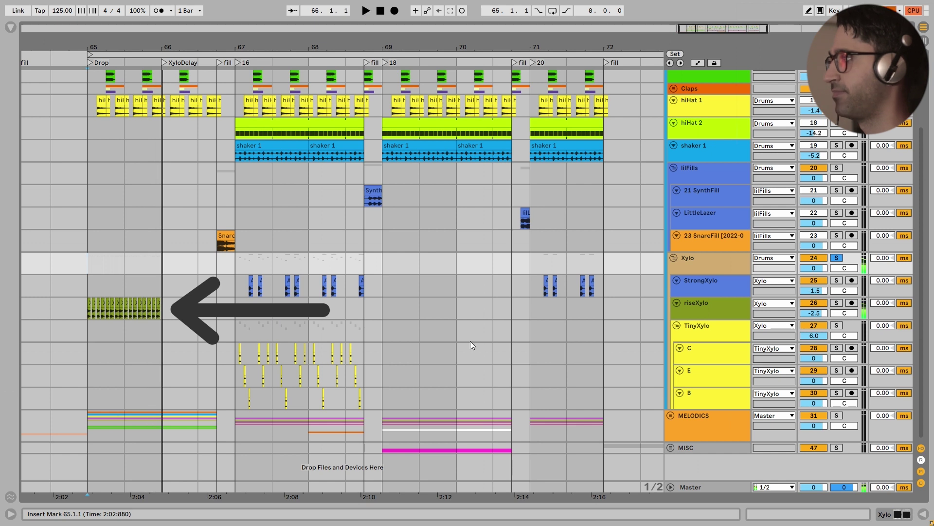
- Enlarge the riseXylo track and highlight its clips in bar 65, first individually and then as a whole run
drag(690, 319, 702, 386)
click(106, 356)
scroll(90, 358, up, 5)
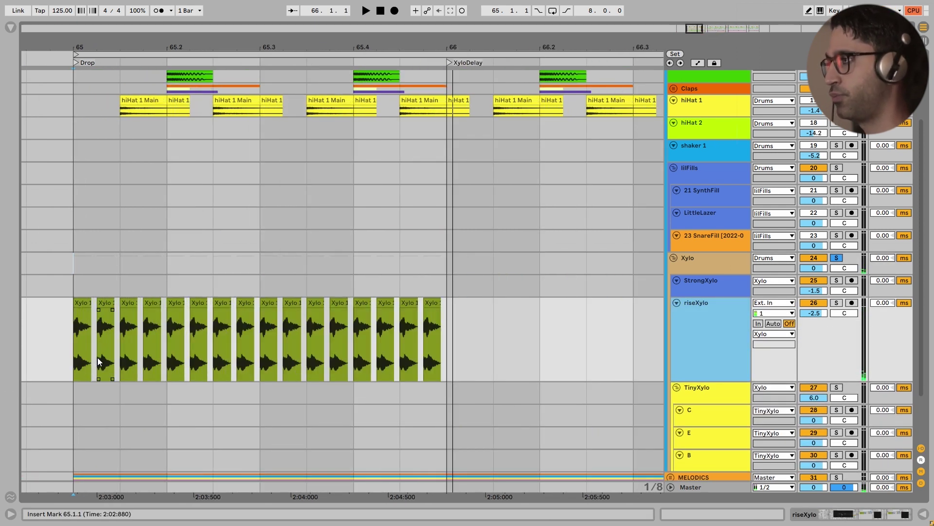
click(84, 327)
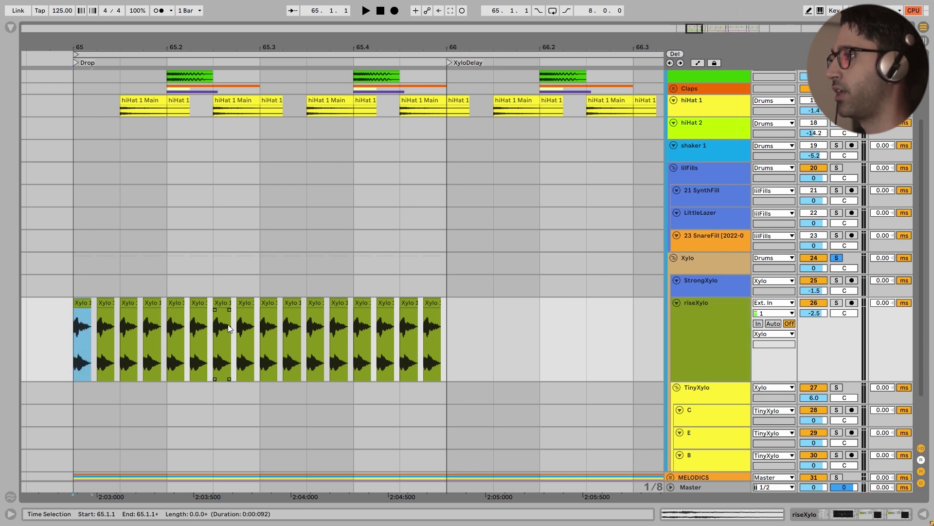
click(104, 302)
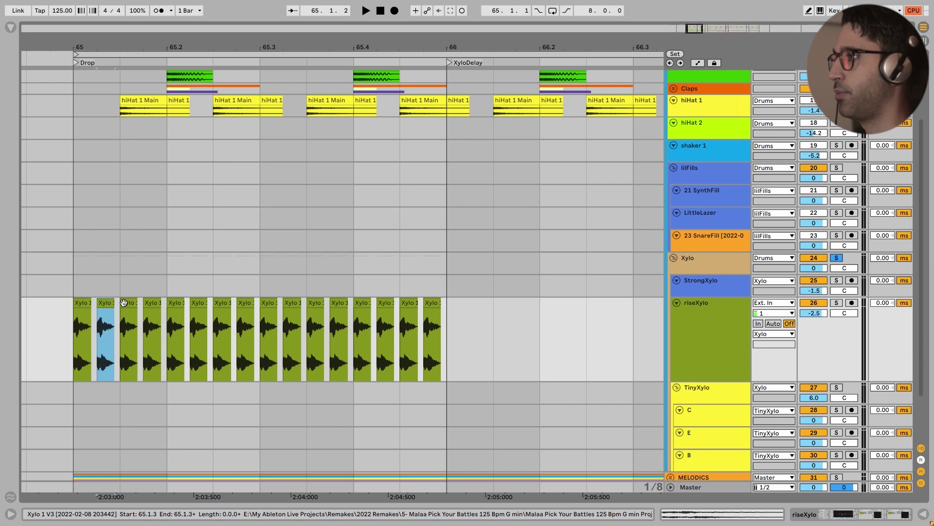
key(Right)
drag(68, 349, 447, 340)
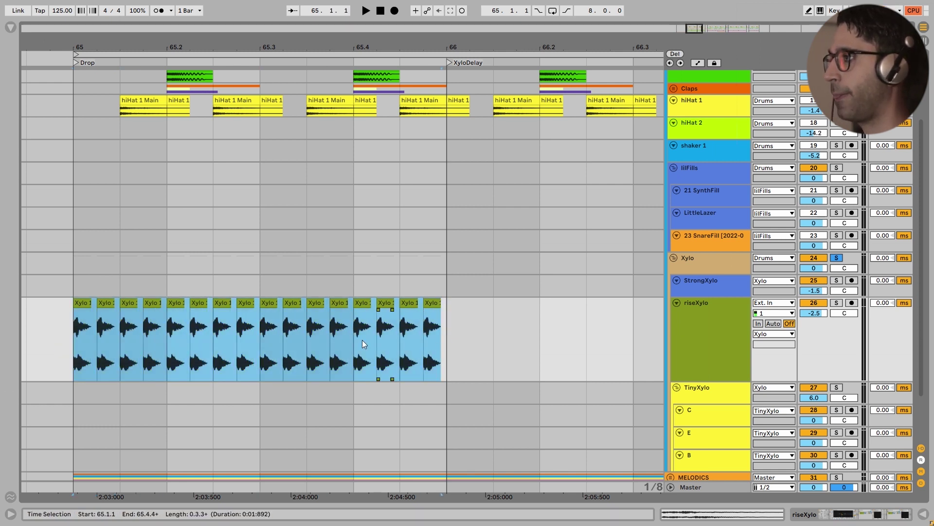
- Compare the Transpose settings of the riseXylo clips from the first to the last, and highlight the full bar 65
key(Left)
key(ctrl+alt+l)
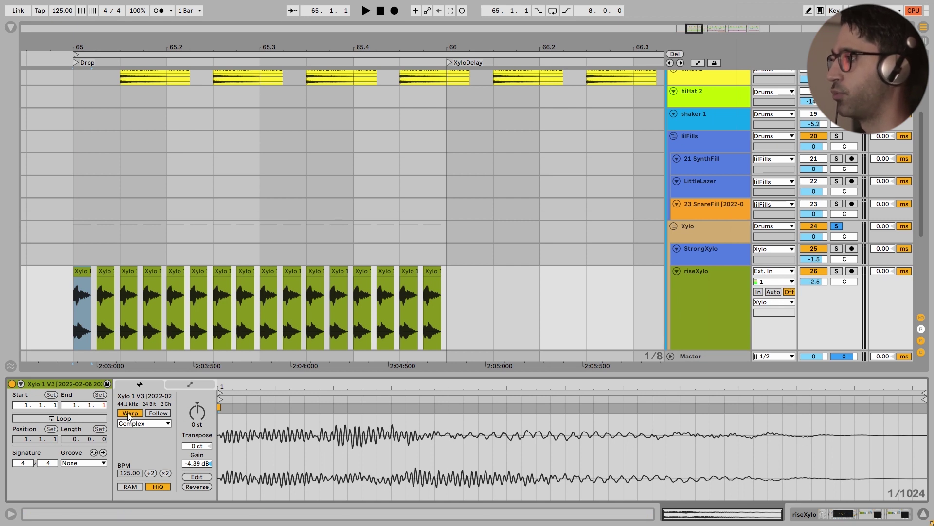
key(Right)
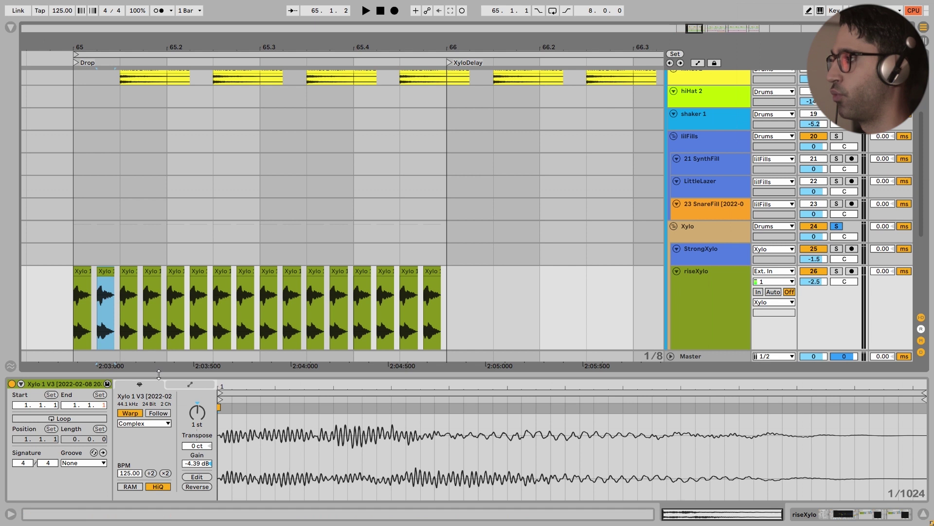
key(Right)
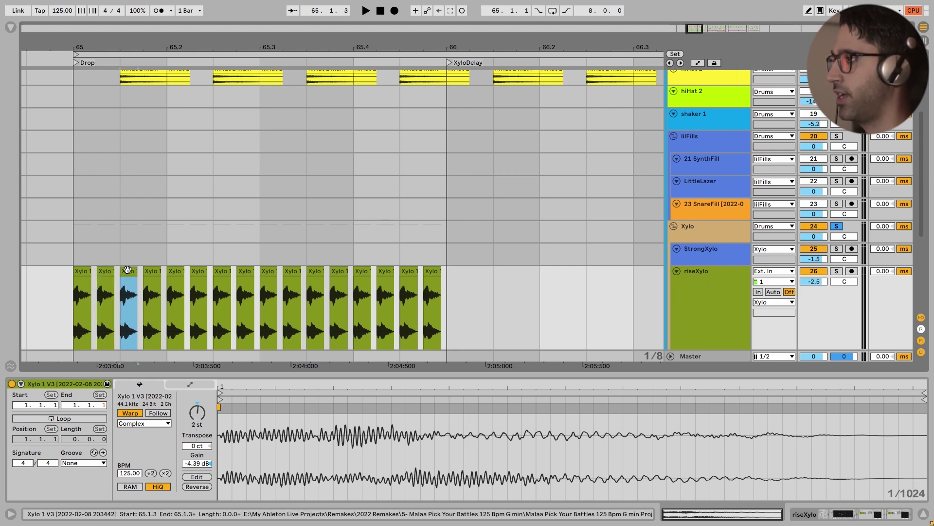
click(153, 278)
click(186, 281)
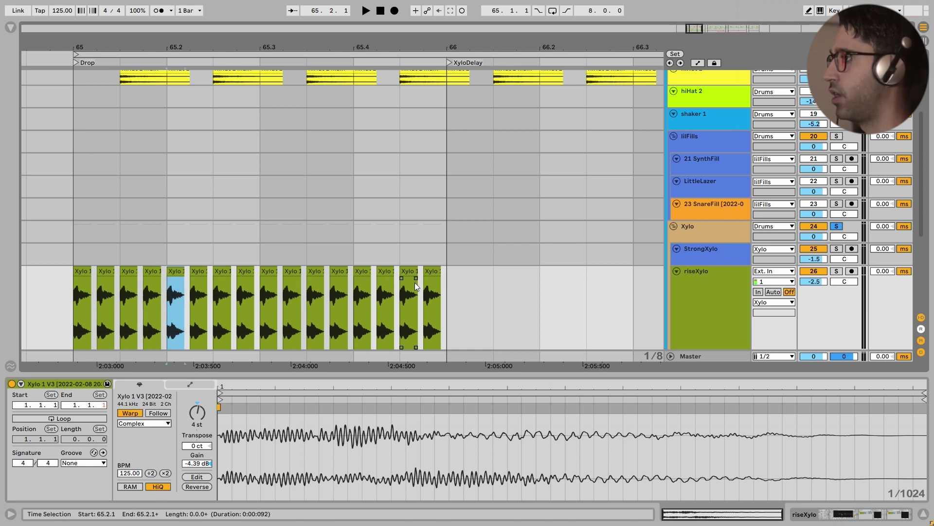
click(428, 289)
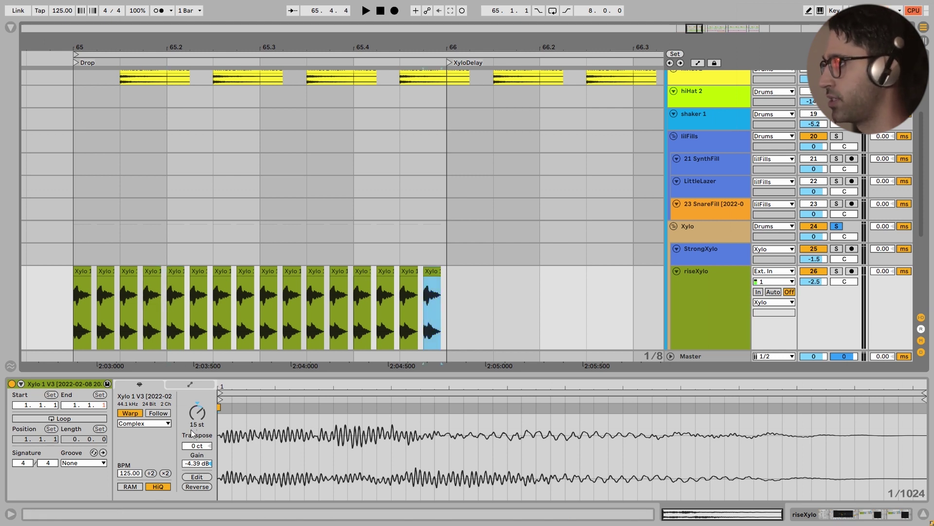
drag(74, 308, 446, 308)
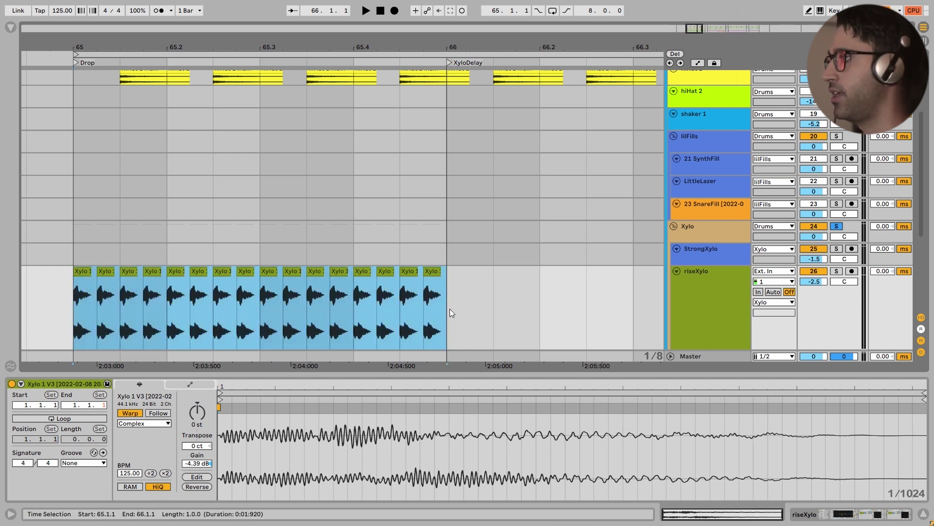
- Display the Transposition envelope of the riseXylo clip at 65.3, close the clip details and select the second clip of the run
click(190, 384)
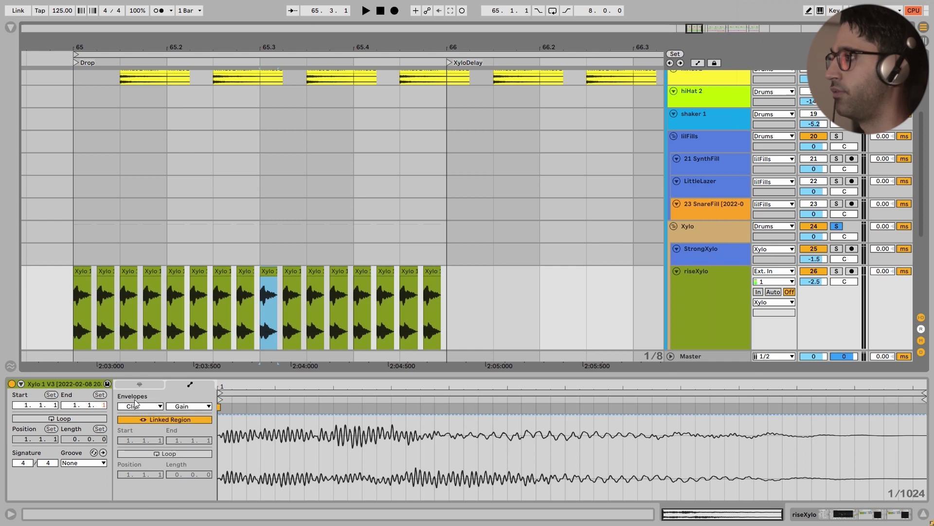
click(187, 406)
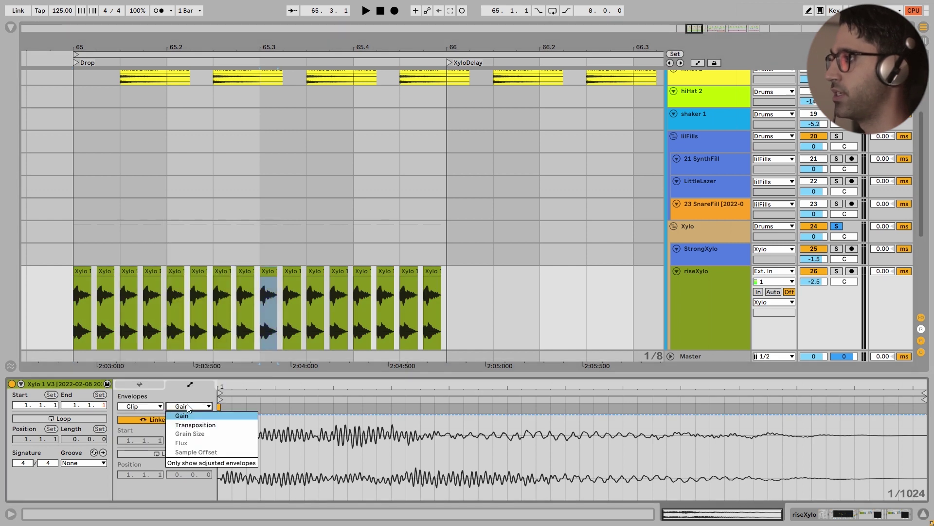
click(191, 425)
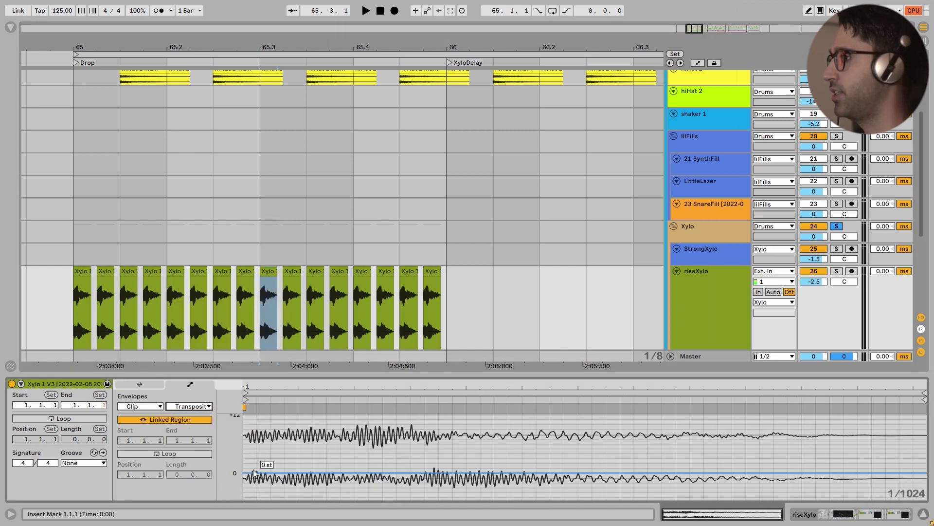
double_click(266, 375)
click(104, 270)
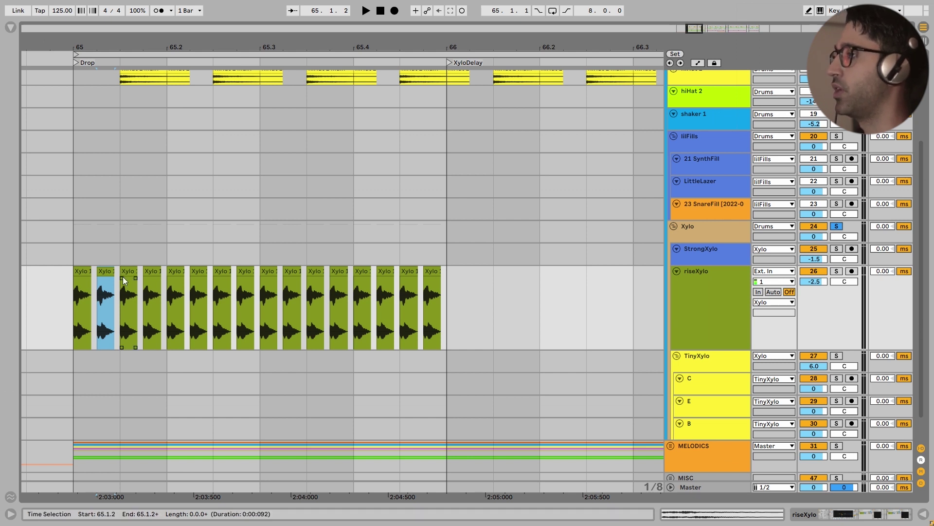
- Solo the riseXylo track and play its rising run from bar 65 twice
click(73, 302)
key(plus)
key(minus)
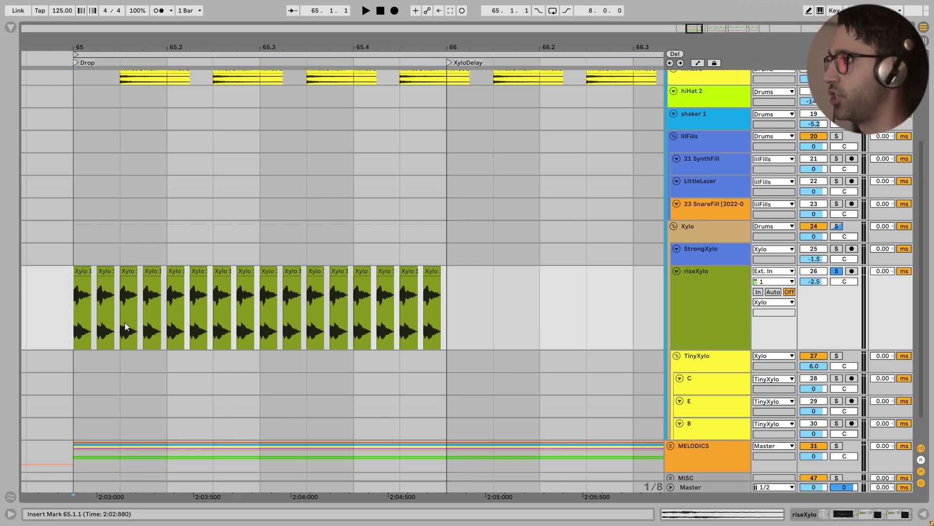
key(space)
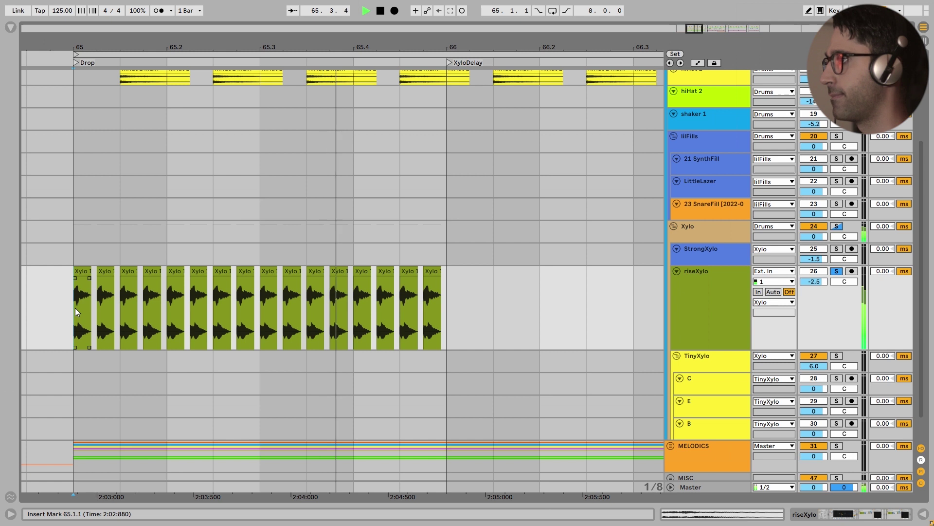
key(space)
key(space)
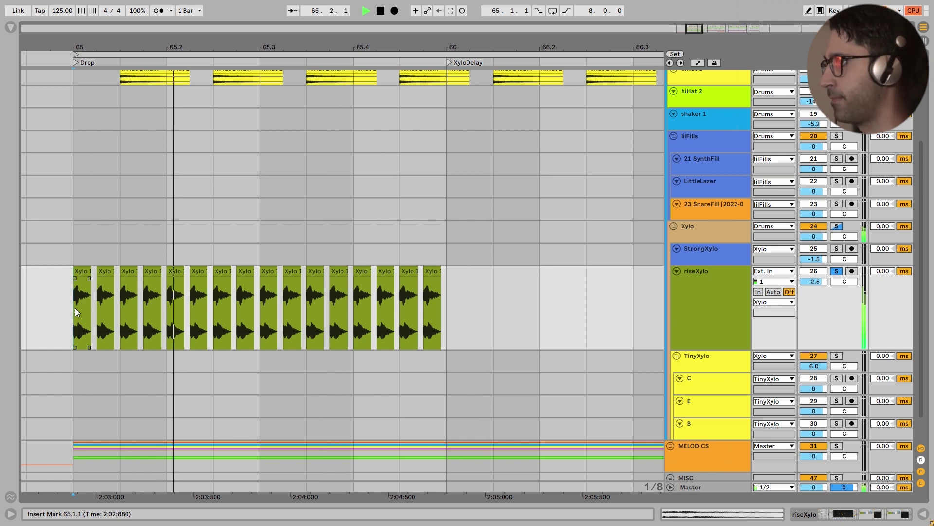
key(space)
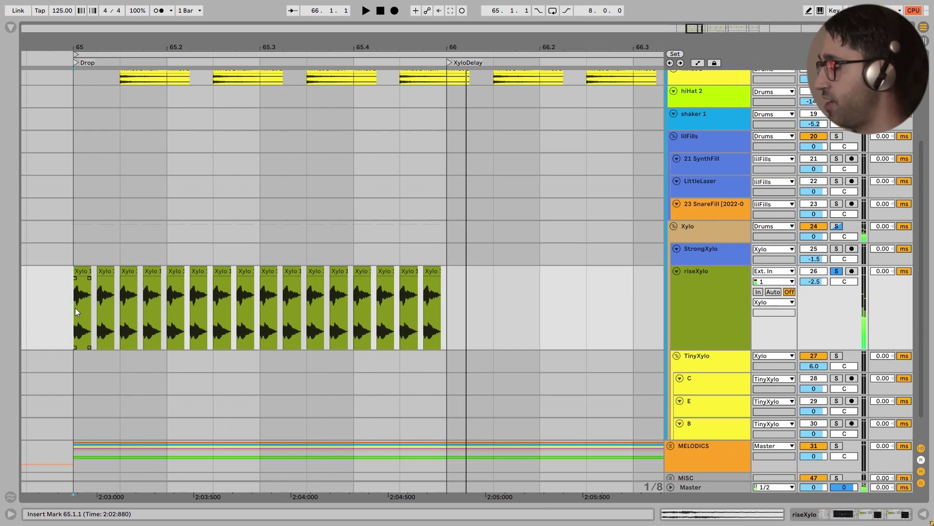
- Examine riseXylo's effect chain, comparing the two chains of the EchoBoy AH rack and viewing the EchoBoy plugin settings
double_click(737, 316)
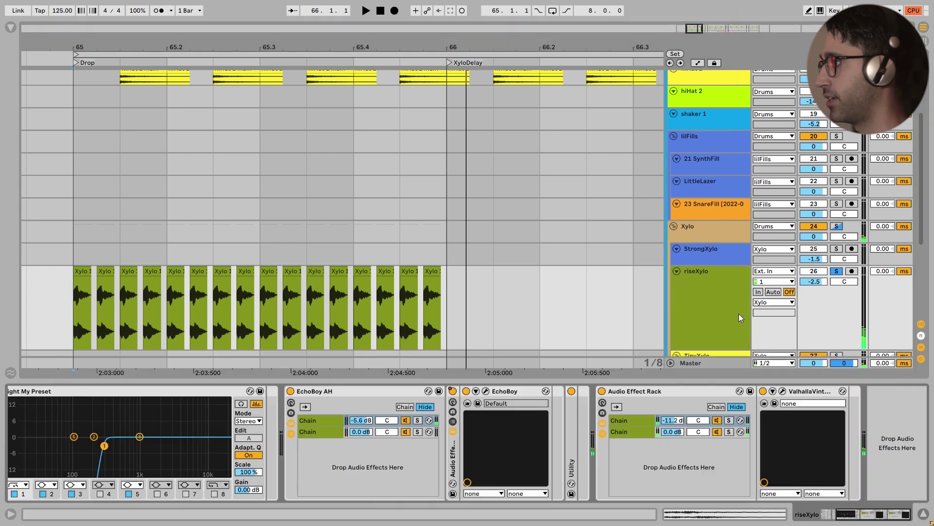
scroll(489, 472, left, 4)
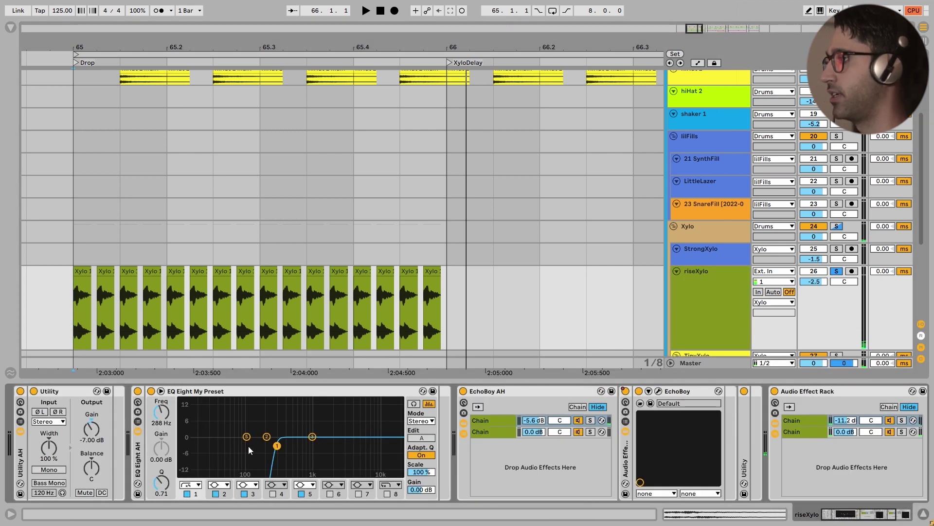
scroll(491, 453, right, 3)
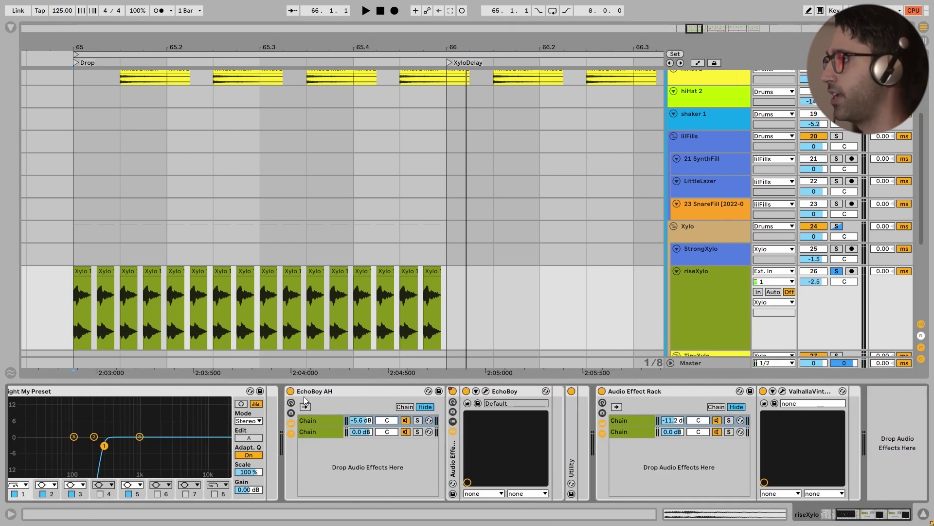
click(321, 420)
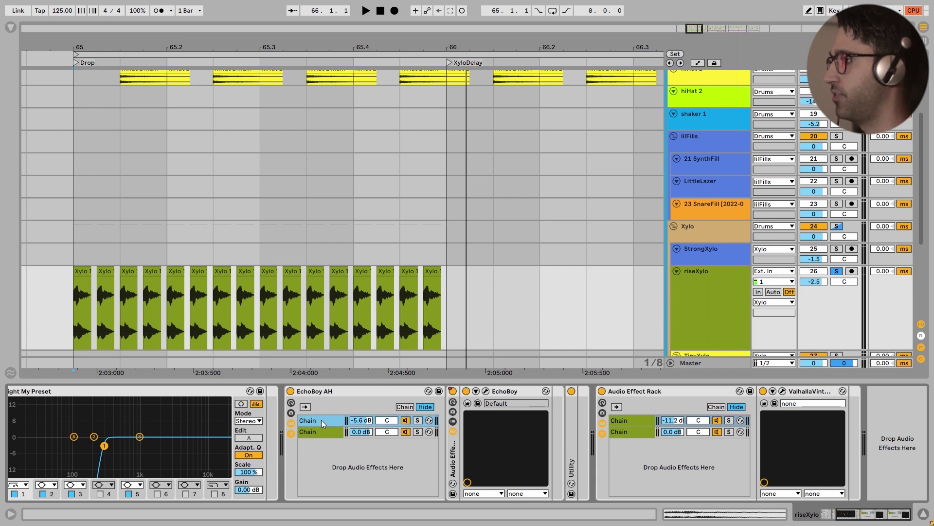
click(322, 431)
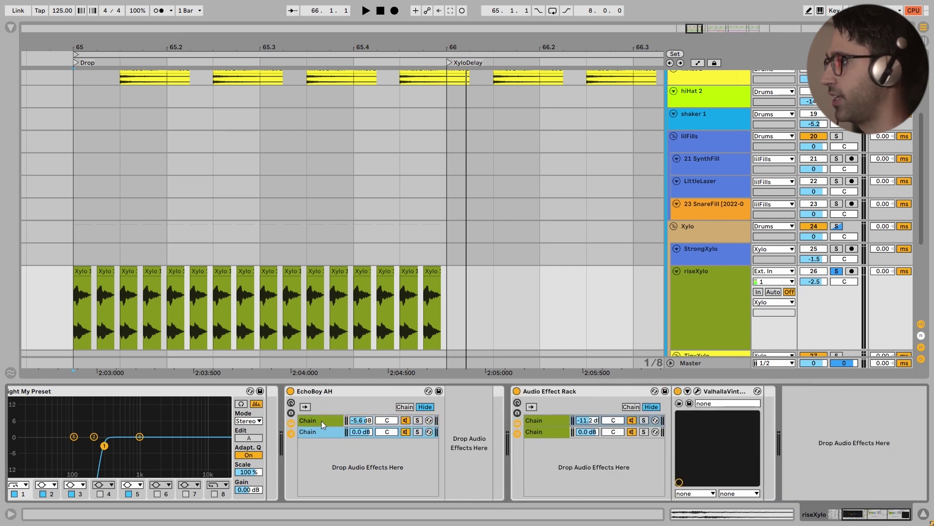
click(321, 420)
click(478, 403)
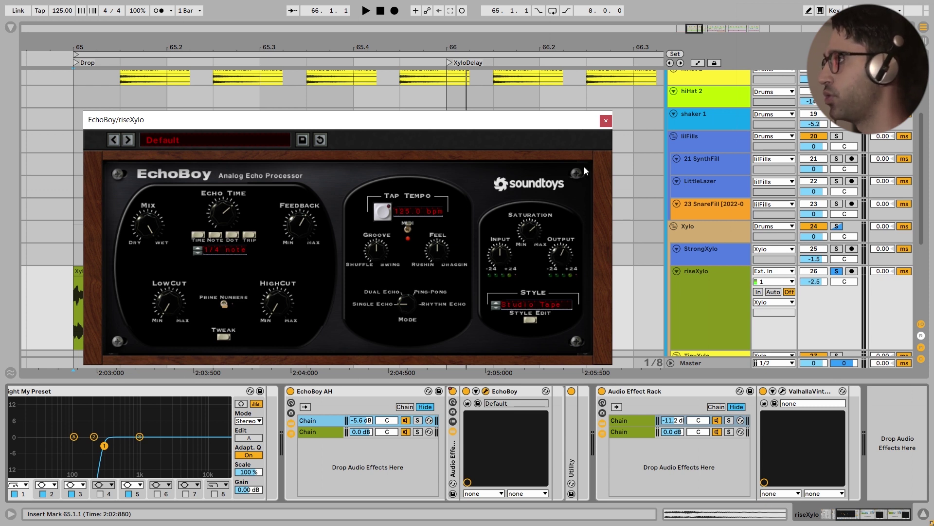
click(606, 122)
- Show the automation and examine riseXylo's effect rack Device On and Utility Gain curves from bar 65 to bar 67
key(a)
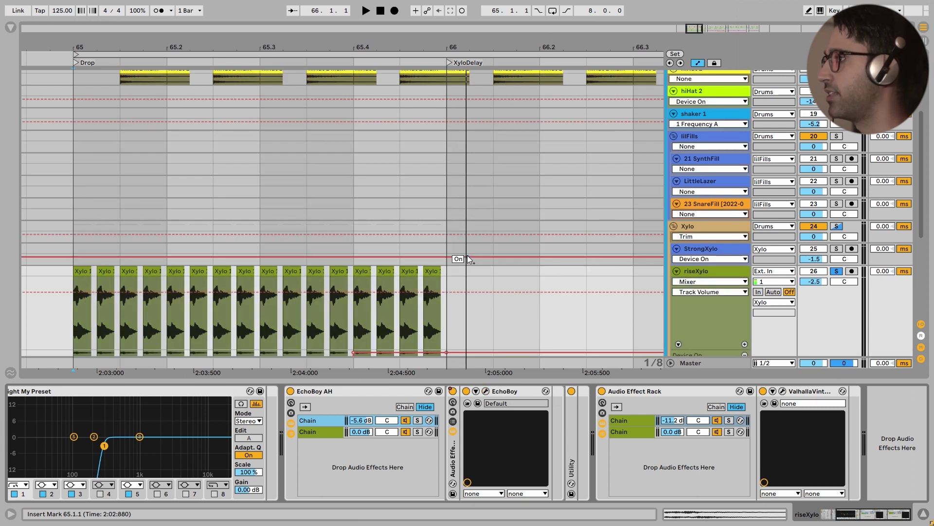
scroll(493, 279, down, 3)
scroll(486, 245, down, 3)
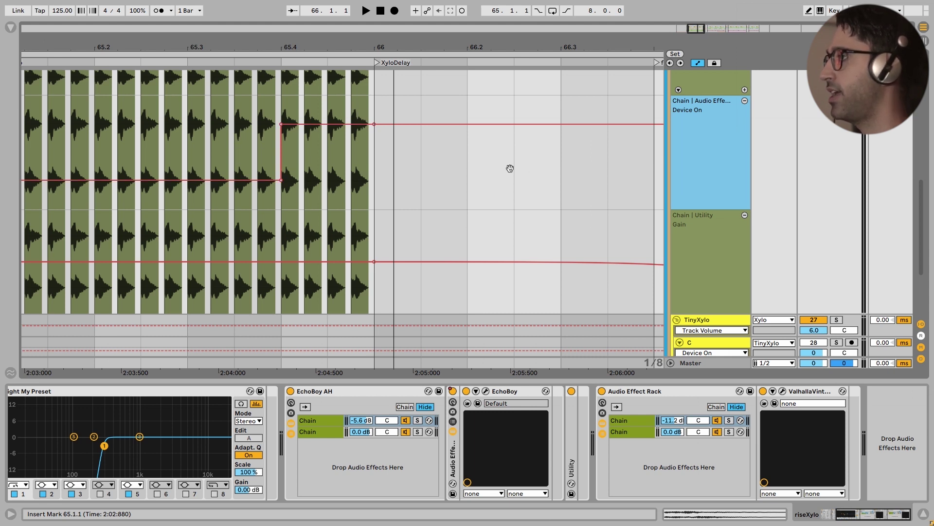
scroll(510, 169, down, 3)
scroll(440, 184, up, 2)
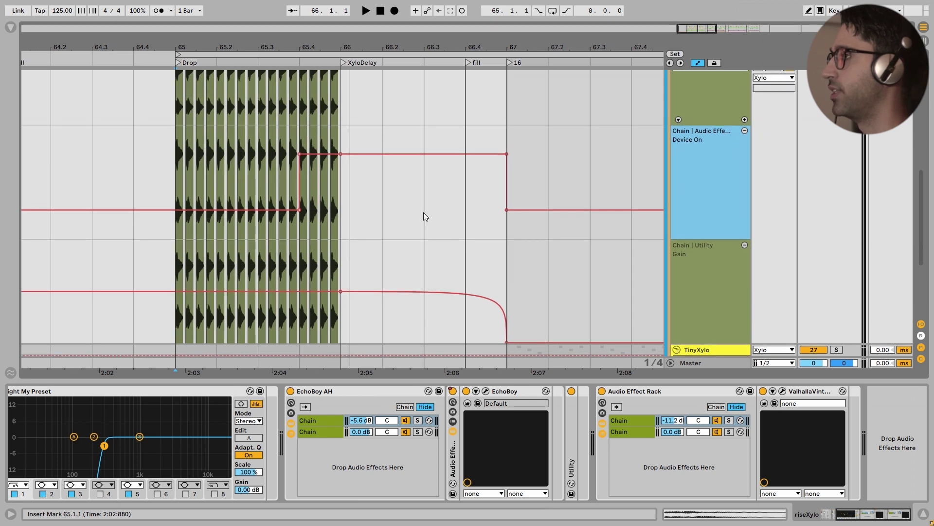
scroll(424, 215, up, 1)
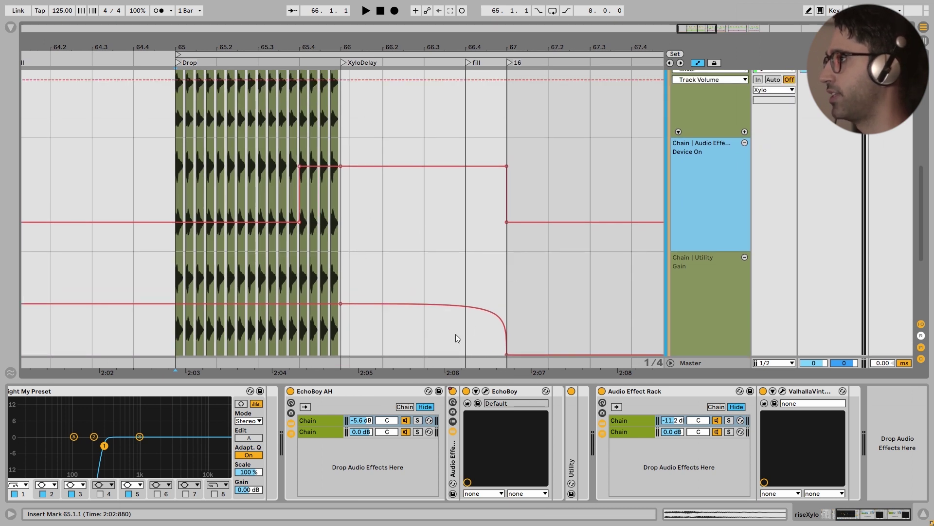
- Play the soloed riseXylo track from bar 65 to bar 67 with its delay automation in view
click(173, 144)
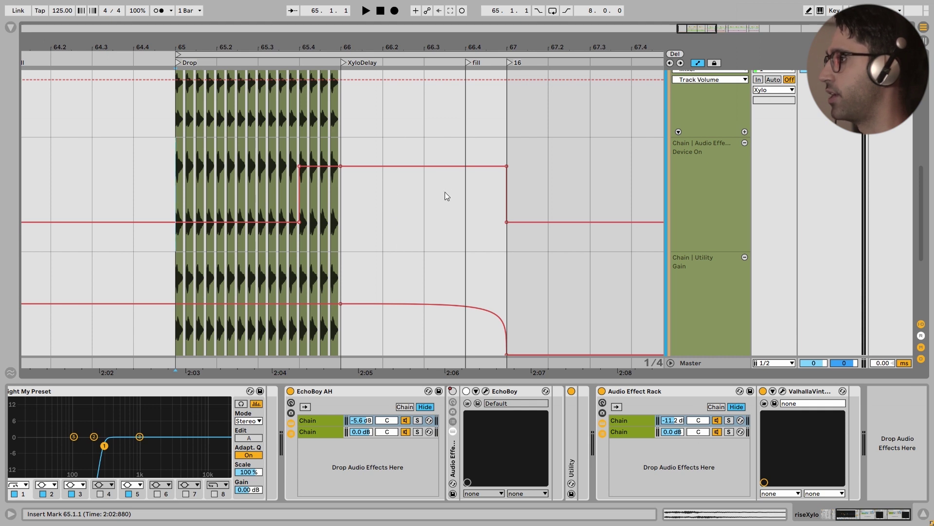
key(space)
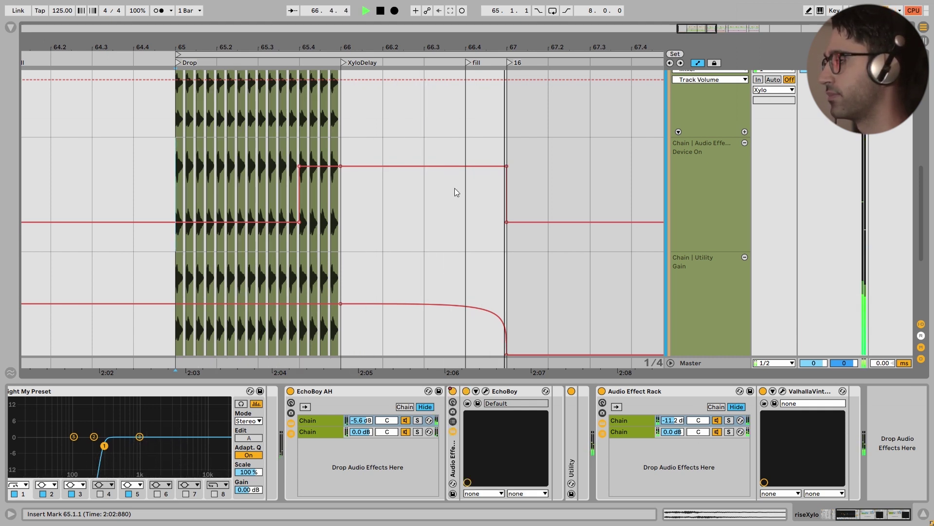
key(space)
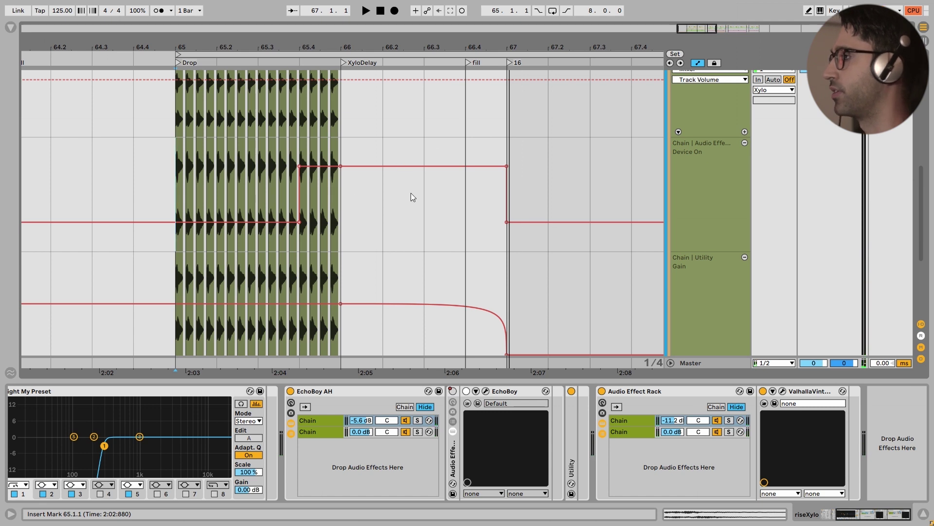
- Play riseXylo from bar 65 with the EchoBoy AH rack bypassed, and again with the rack enabled
click(290, 391)
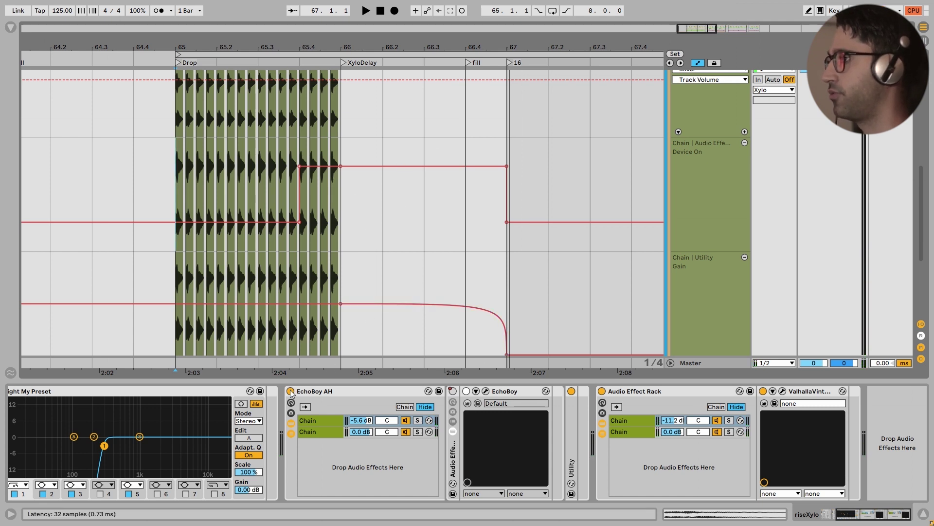
key(space)
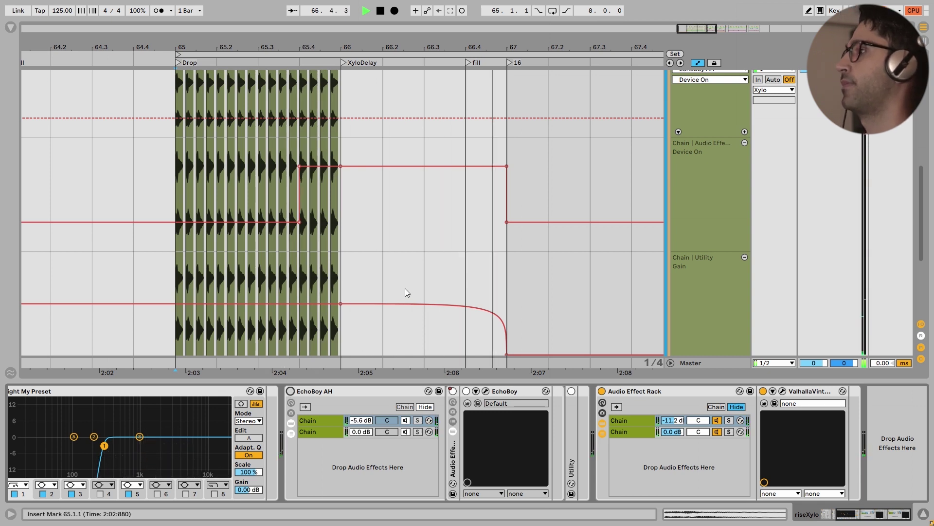
key(space)
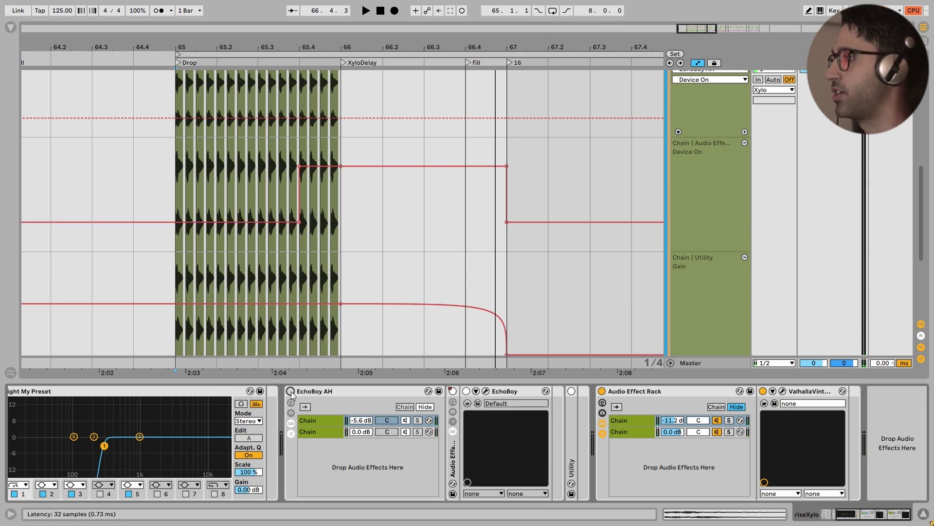
key(space)
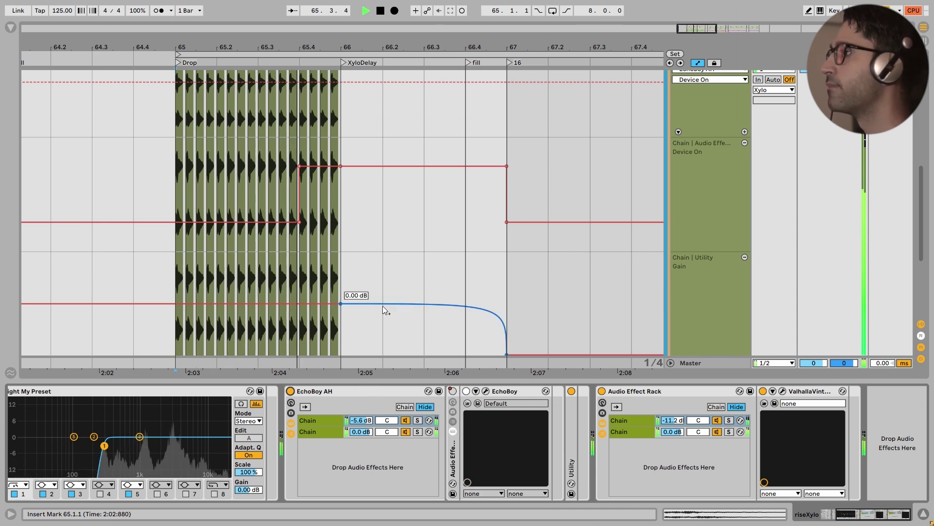
key(space)
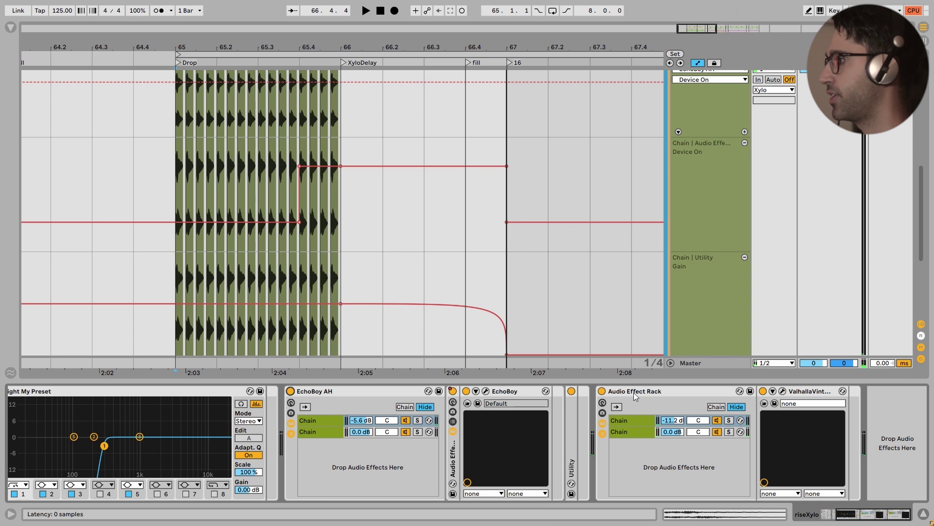
- Inspect the two chains of riseXylo's Audio Effect Rack and the ValhallaVintageVerb settings in the first one
click(633, 421)
click(782, 391)
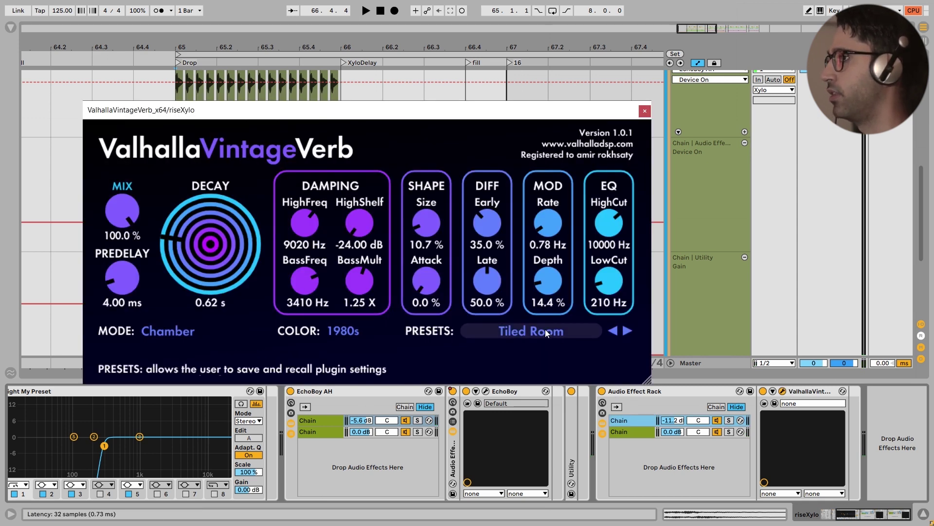
click(639, 418)
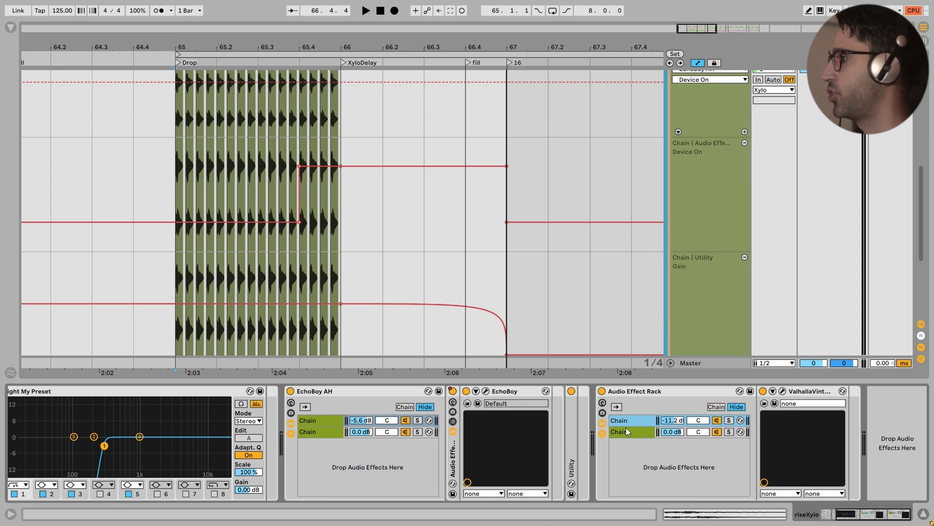
click(626, 431)
scroll(397, 255, right, 3)
scroll(397, 255, up, 1)
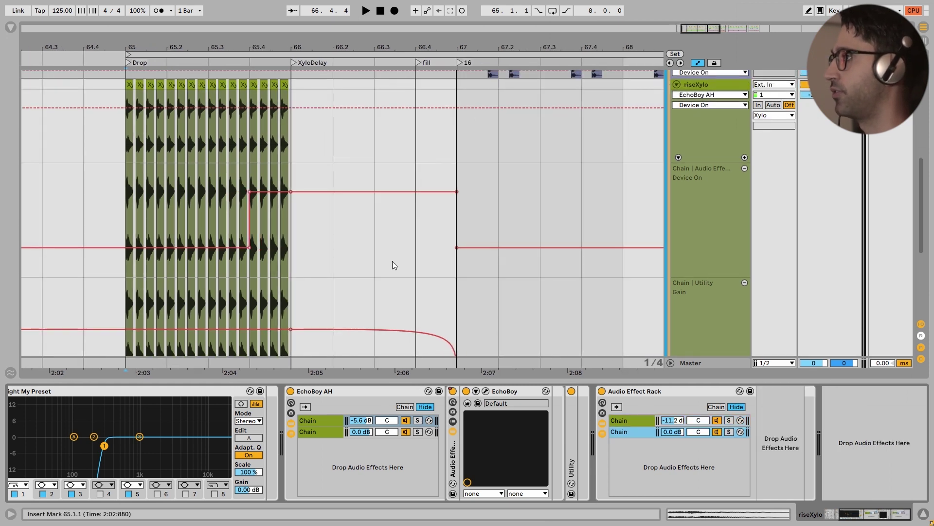
- Hide the automation and solo the whole Xylo group
key(a)
scroll(522, 185, up, 5)
scroll(440, 297, right, 6)
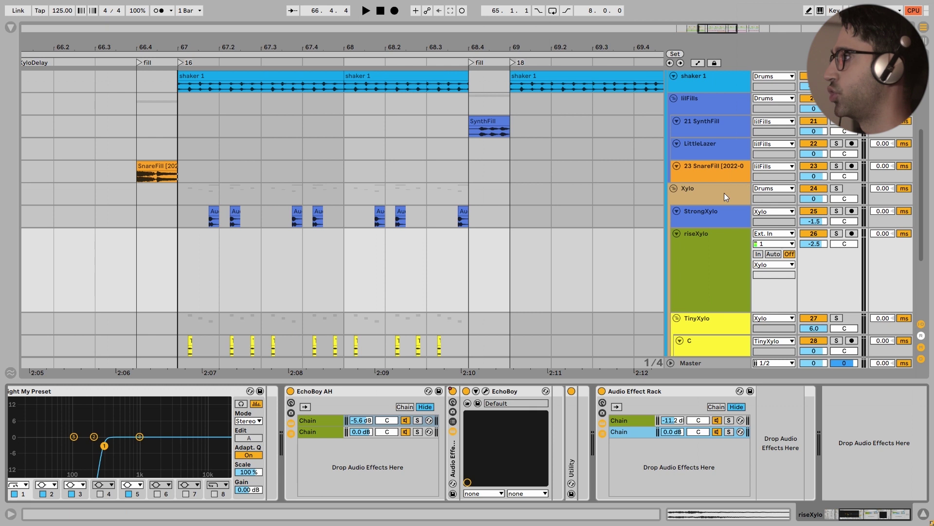
click(724, 193)
key(minus)
- Play the Xylo group from bar 67 twice with the StrongXylo and TinyXylo clips in view
click(355, 198)
scroll(394, 212, down, 3)
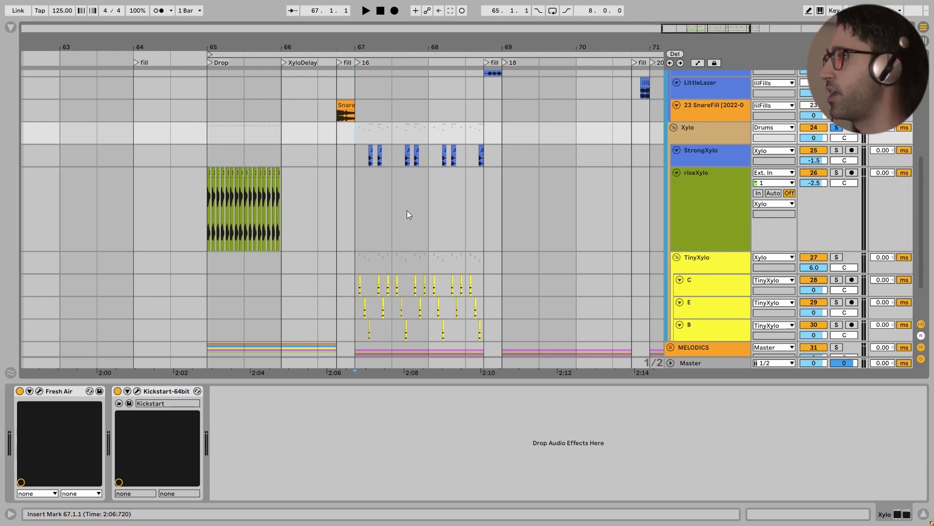
key(space)
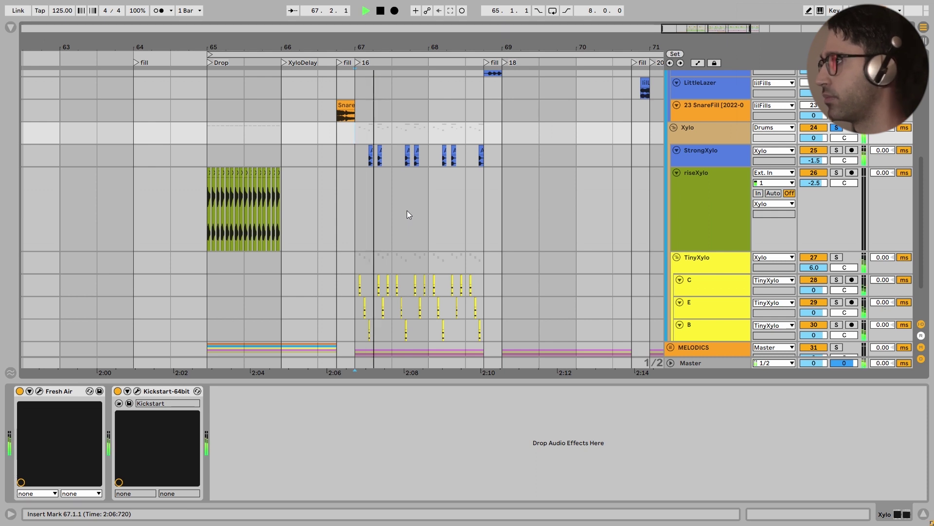
scroll(407, 210, up, 3)
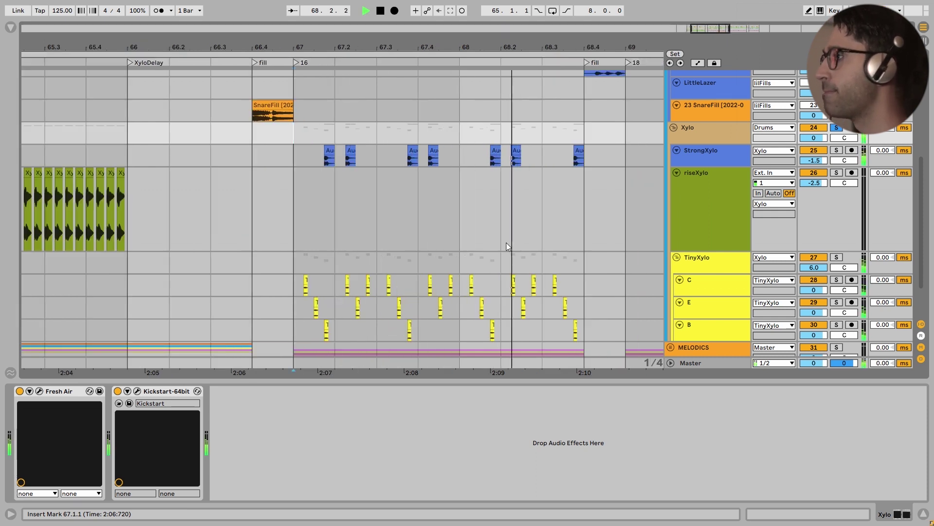
key(space)
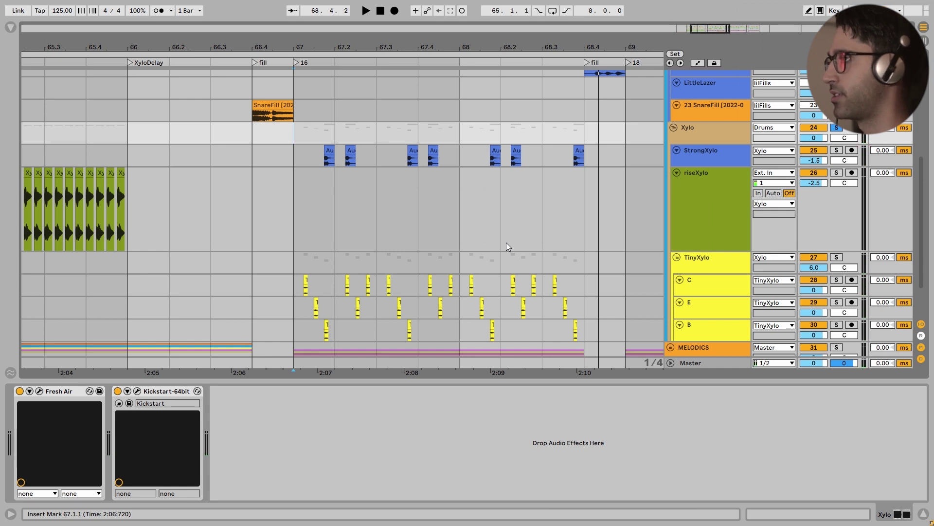
key(space)
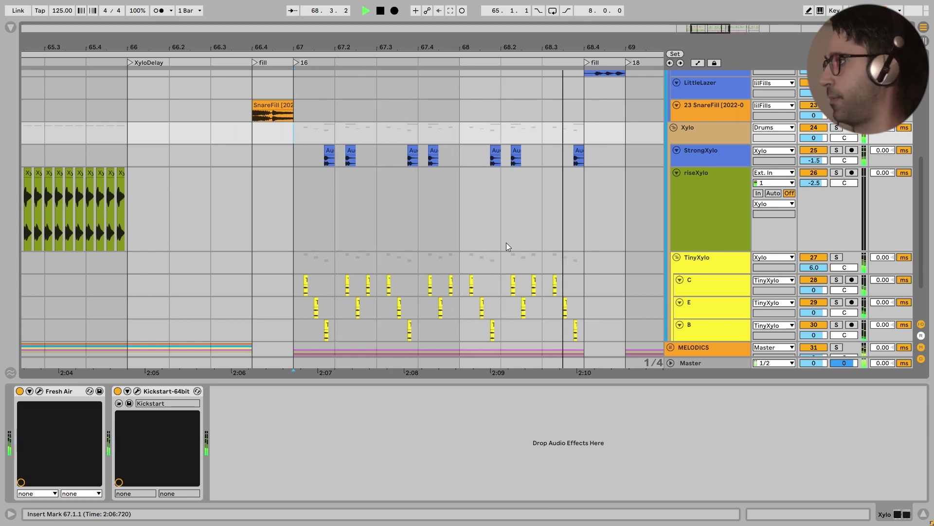
- Enlarge the StrongXylo track from bar 67 with its device chain in view and bypass its Frequency Shifter
scroll(506, 242, up, 2)
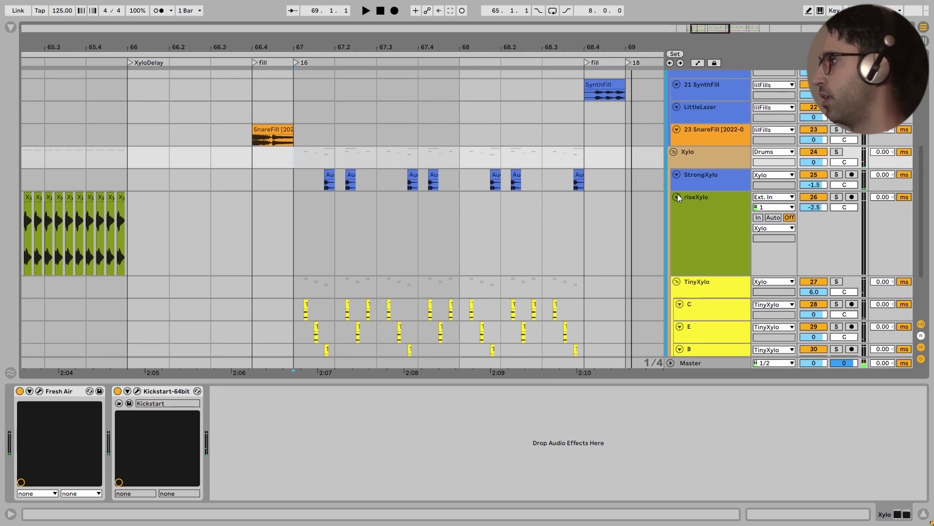
click(710, 185)
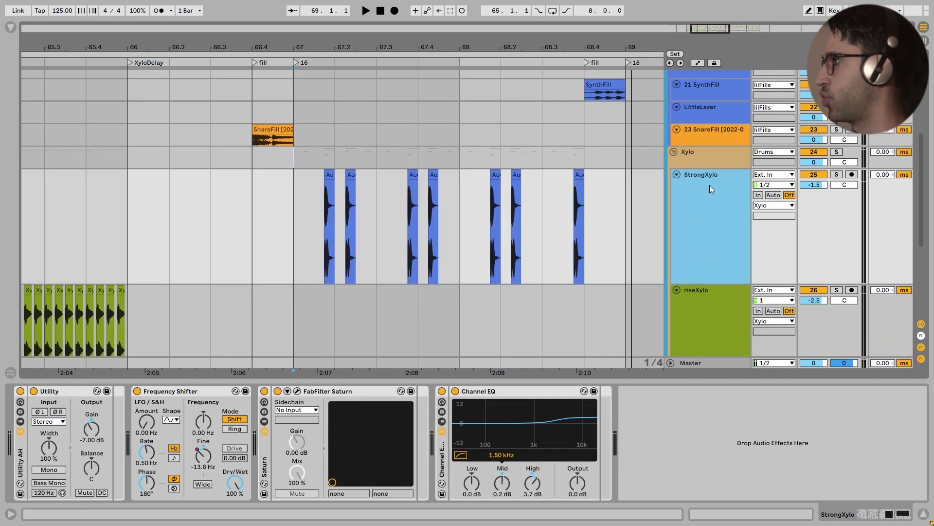
key(plus)
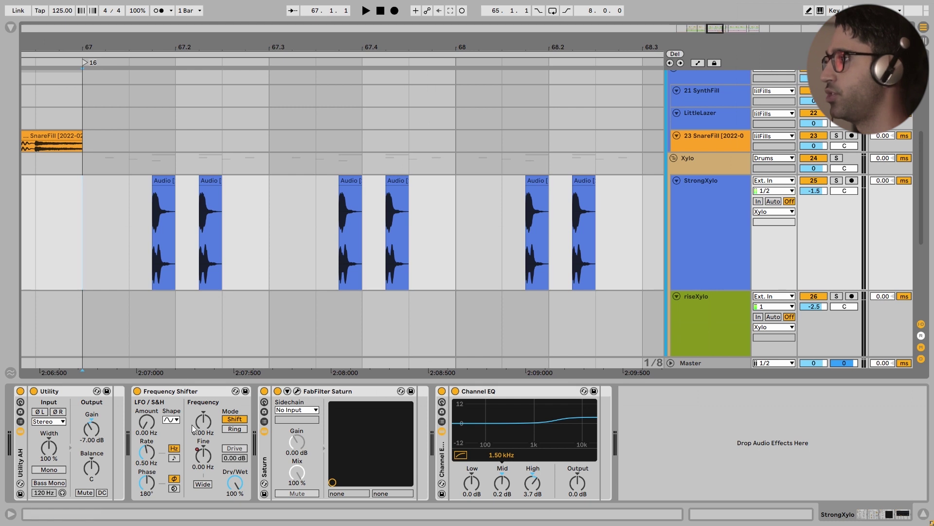
click(137, 391)
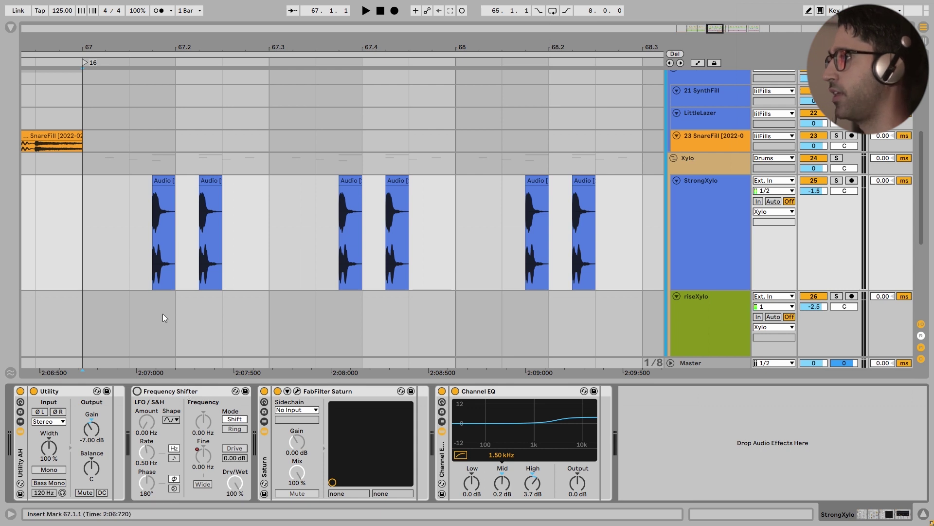
- Go through the first four StrongXylo clips from bar 67 one by one to compare the repeated samples
click(163, 180)
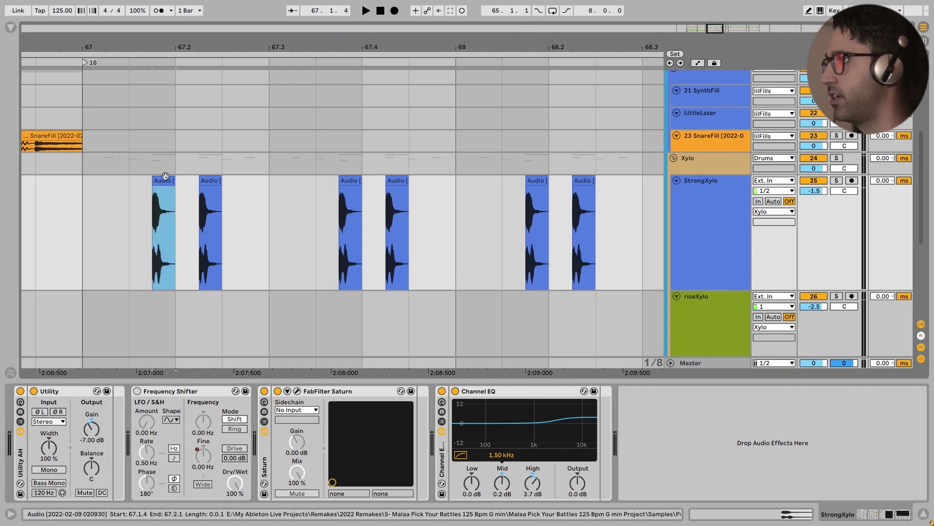
click(210, 180)
click(344, 179)
click(400, 182)
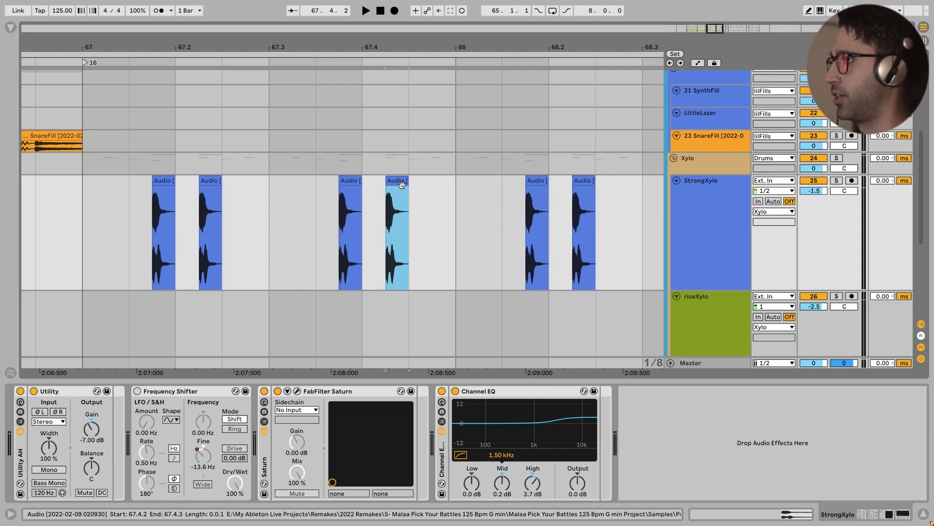
- Re-enable the Frequency Shifter and play StrongXylo solo from bar 67 while watching the automated Fine frequency
click(170, 392)
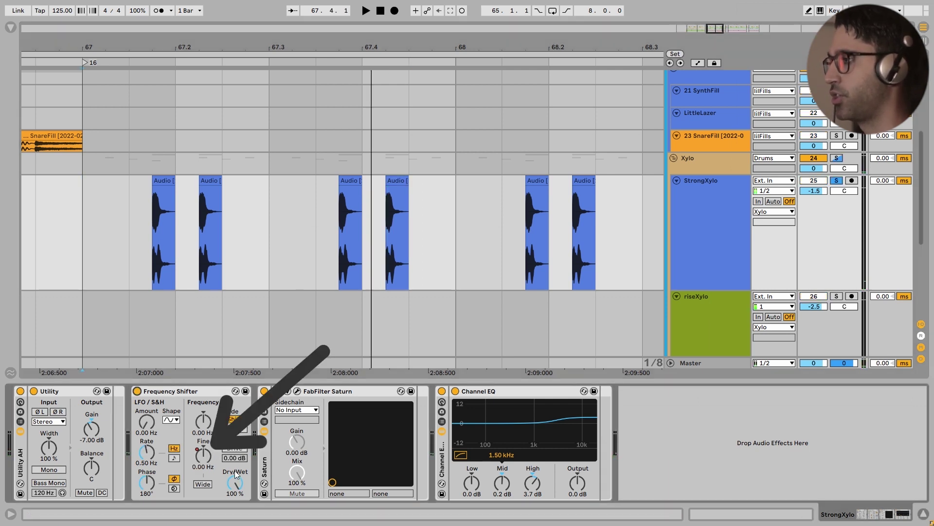
key(space)
drag(204, 460, 208, 464)
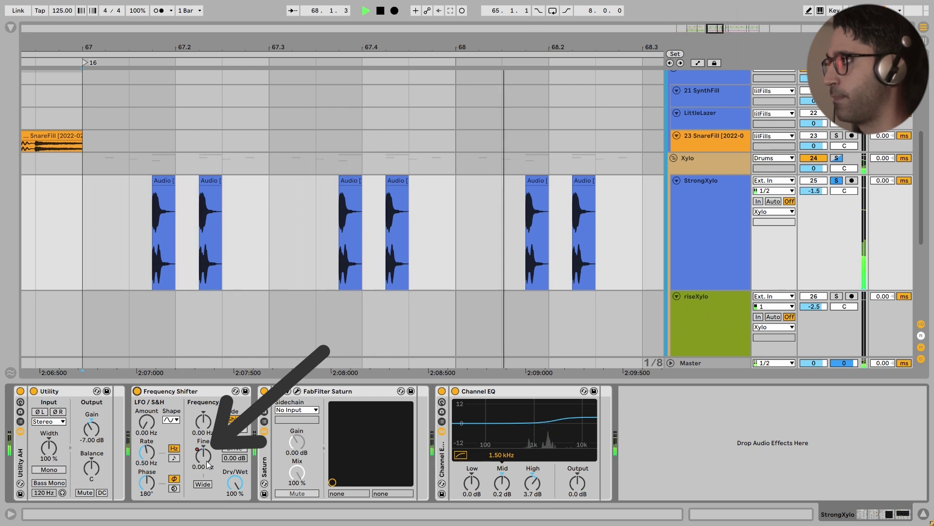
key(space)
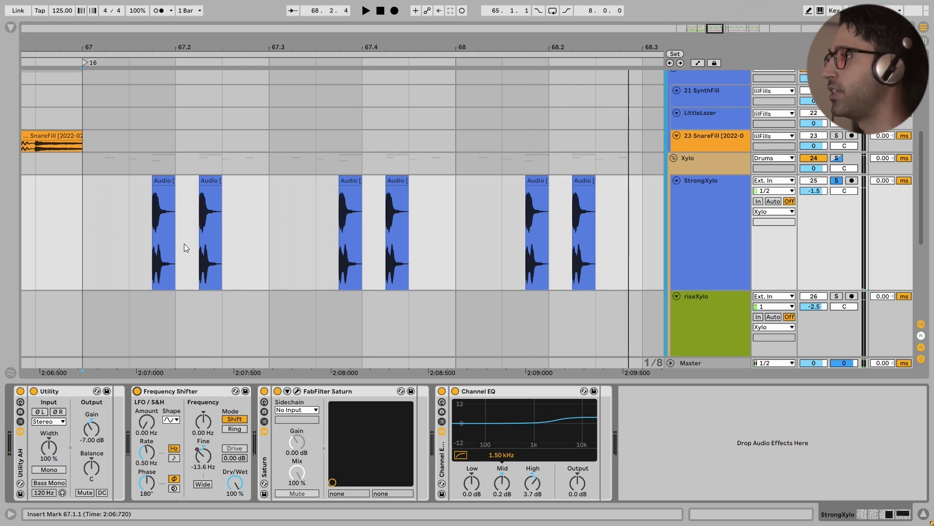
- Point out the second StrongXylo clip of each pair between bars 67 and 68.3
click(212, 181)
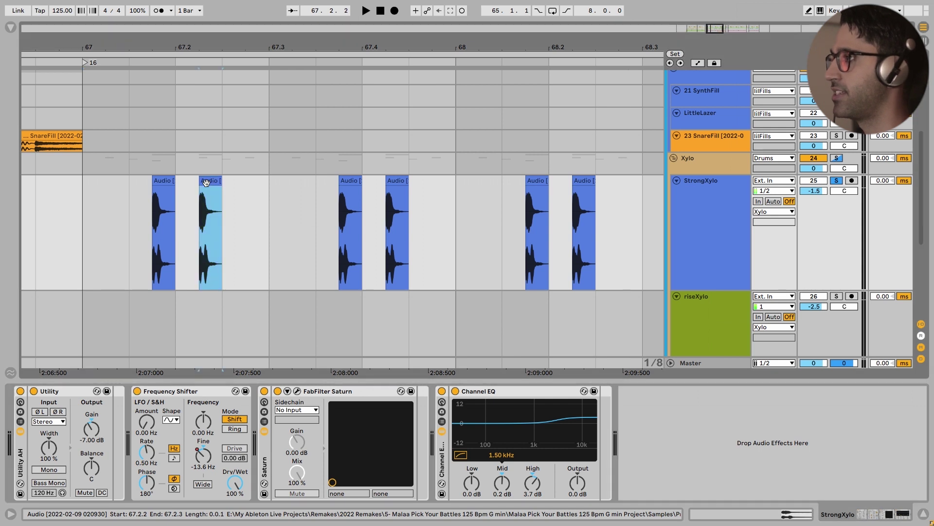
click(394, 193)
click(577, 188)
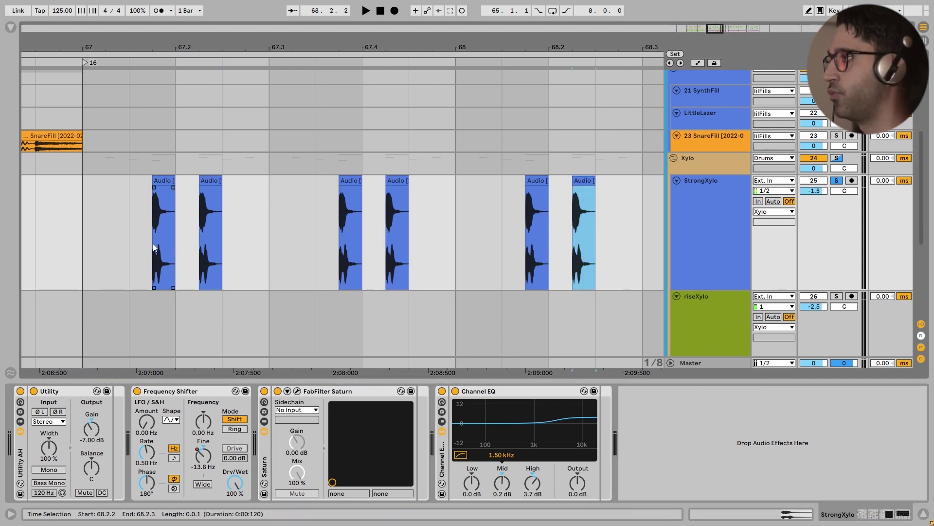
drag(148, 237, 330, 240)
click(330, 239)
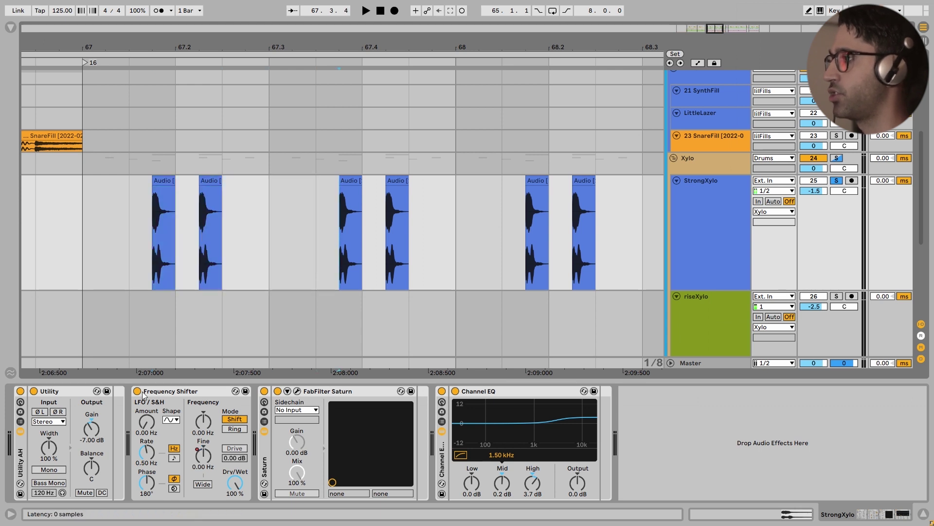
- Play StrongXylo from bar 67 with its Frequency Shifter bypassed, first soloed and again in the full mix
click(62, 256)
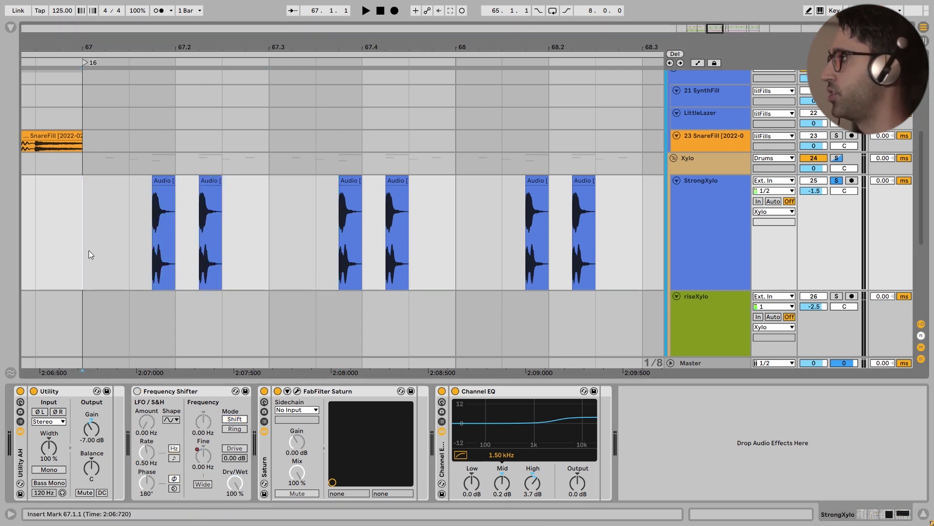
key(space)
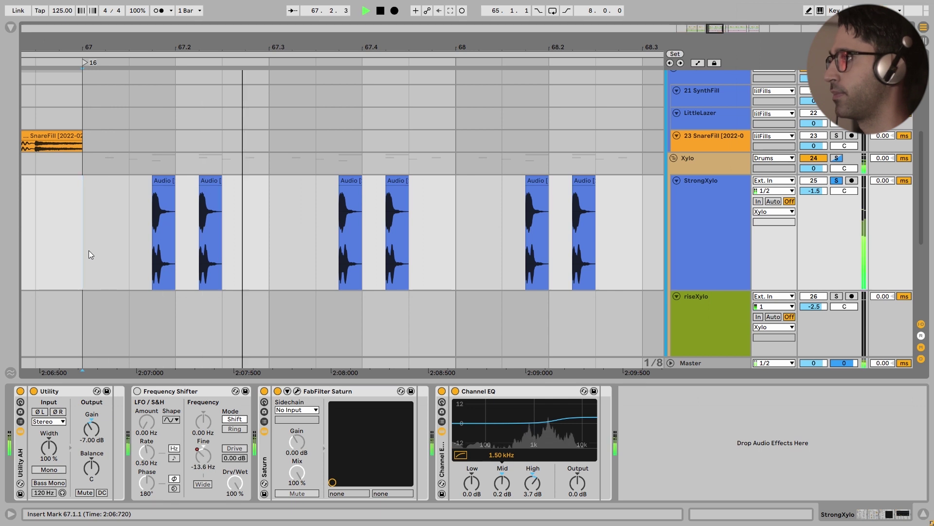
key(space)
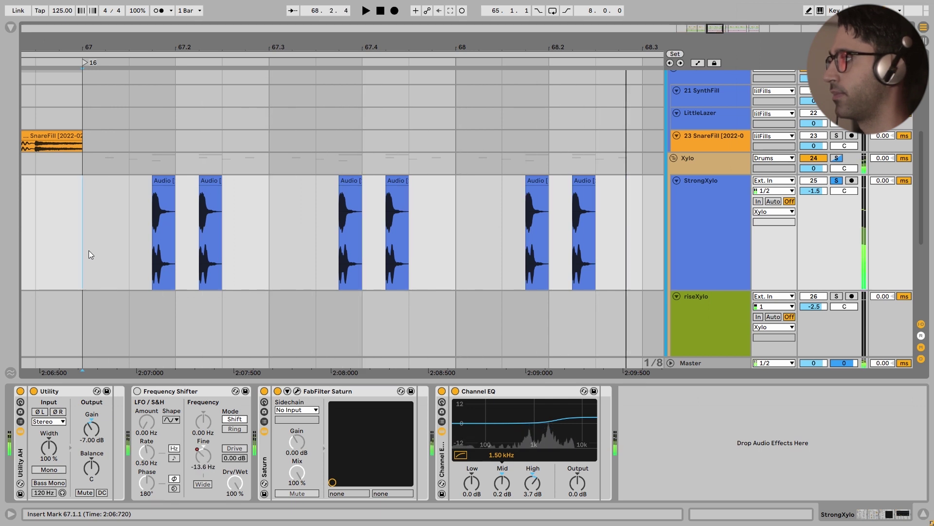
key(space)
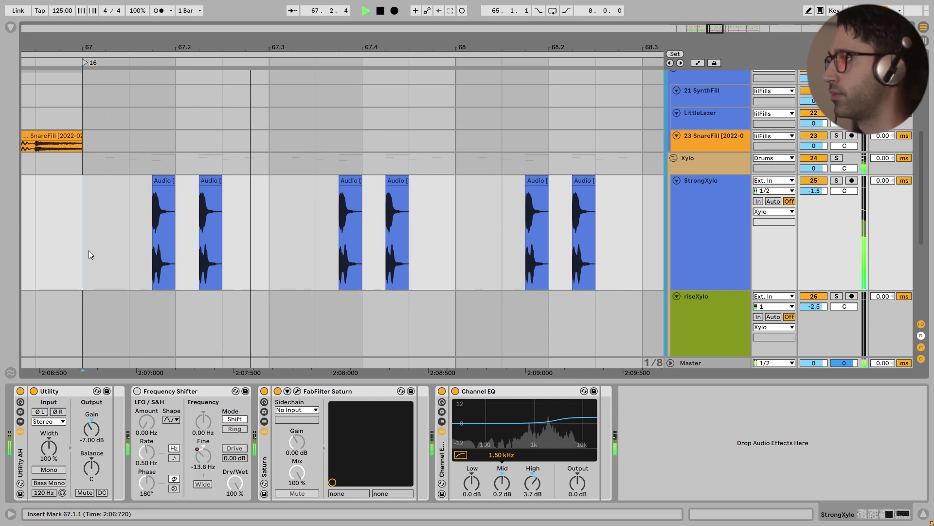
key(space)
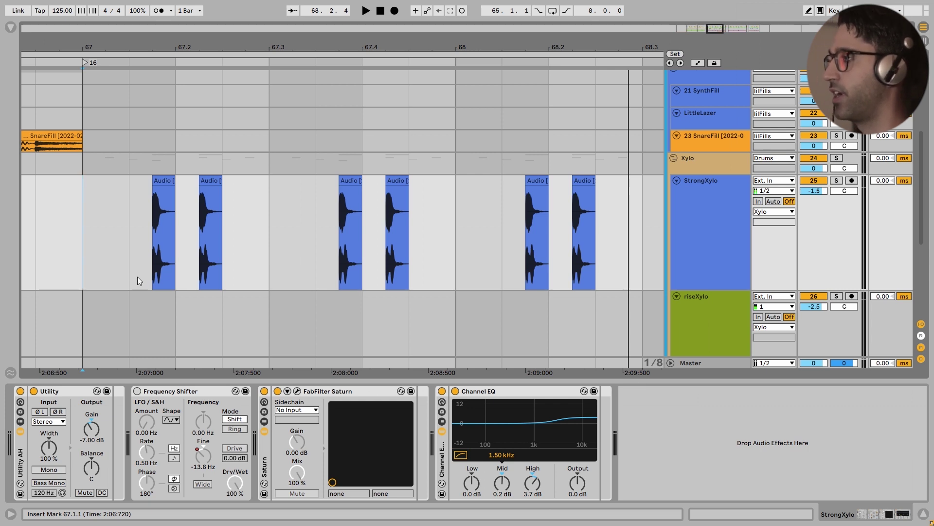
- Inspect the Transpose setting of the StrongXylo clip at 67.2.2 and return to the track's device chain
drag(140, 237, 258, 223)
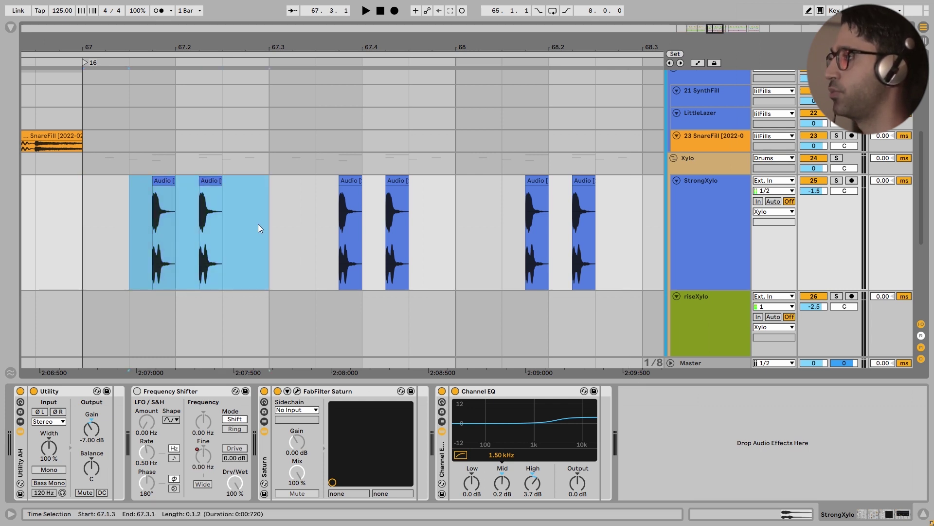
click(220, 204)
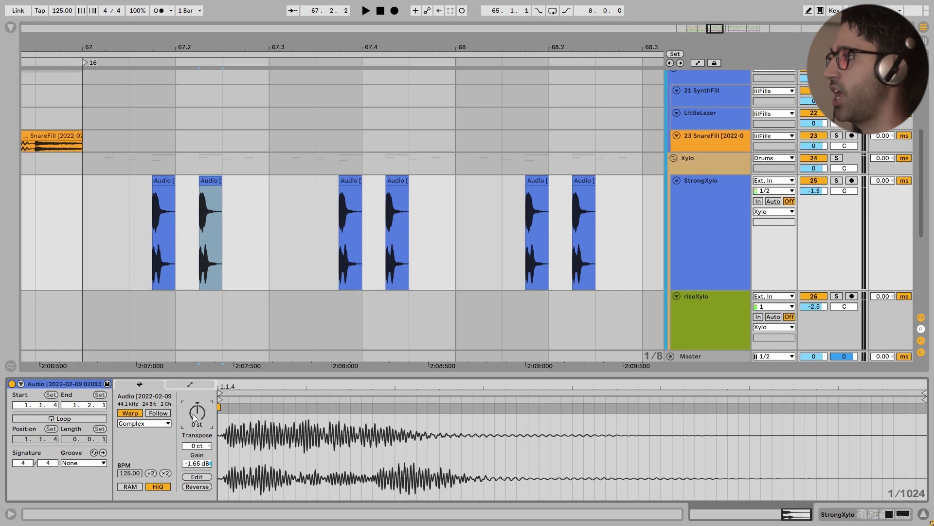
click(721, 224)
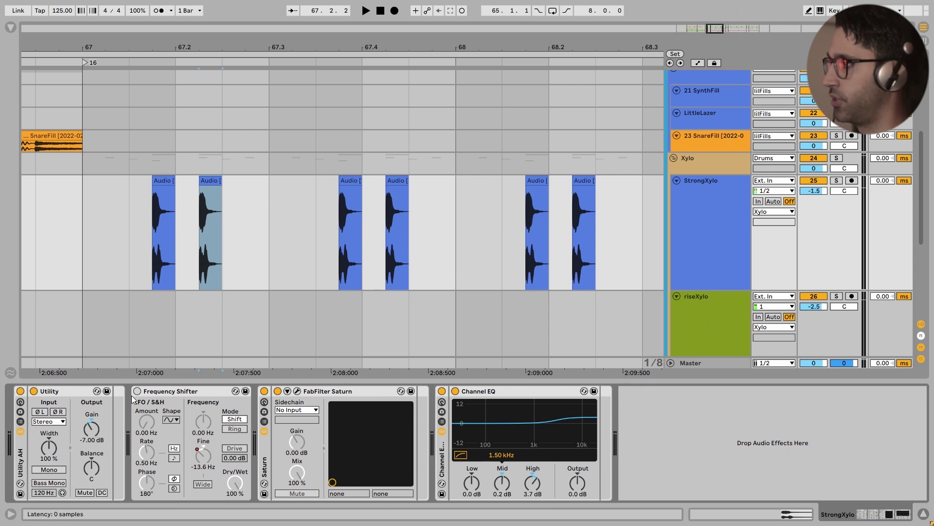
- Try the StrongXylo clip at 67.2.2 transposed by -1 st in solo playback from bar 67, and reset it to 0 st
click(206, 180)
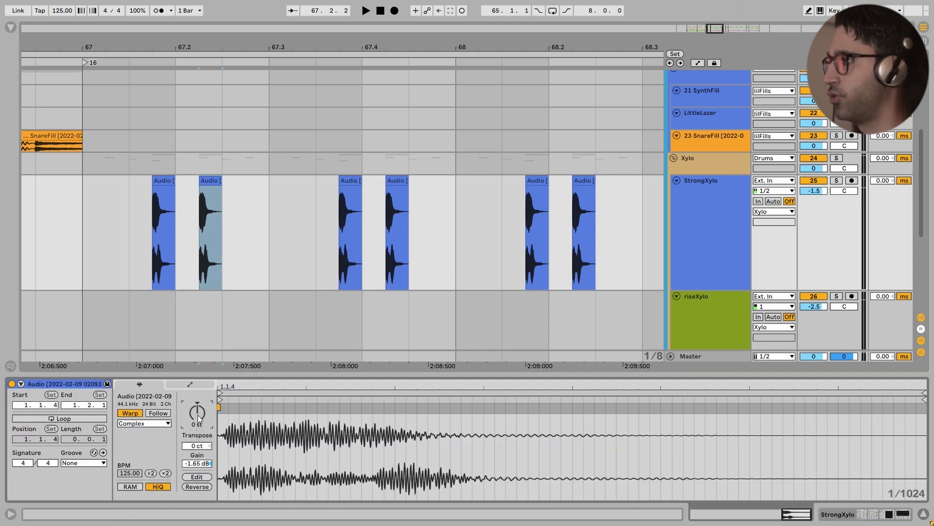
drag(198, 418, 198, 422)
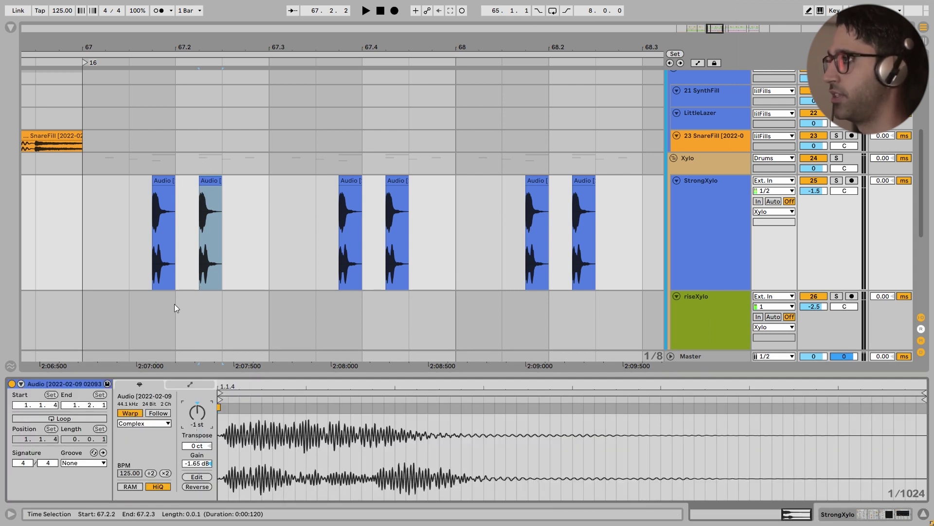
click(76, 224)
click(696, 247)
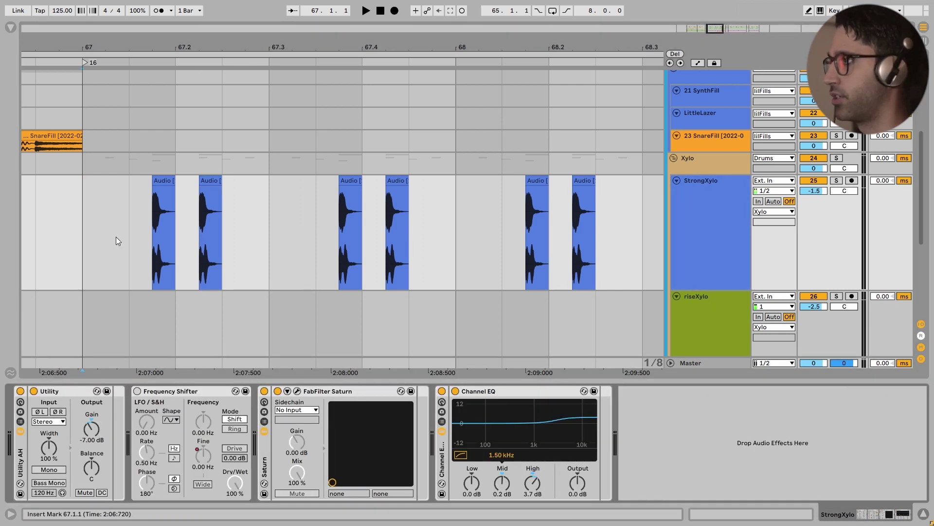
key(space)
key(space)
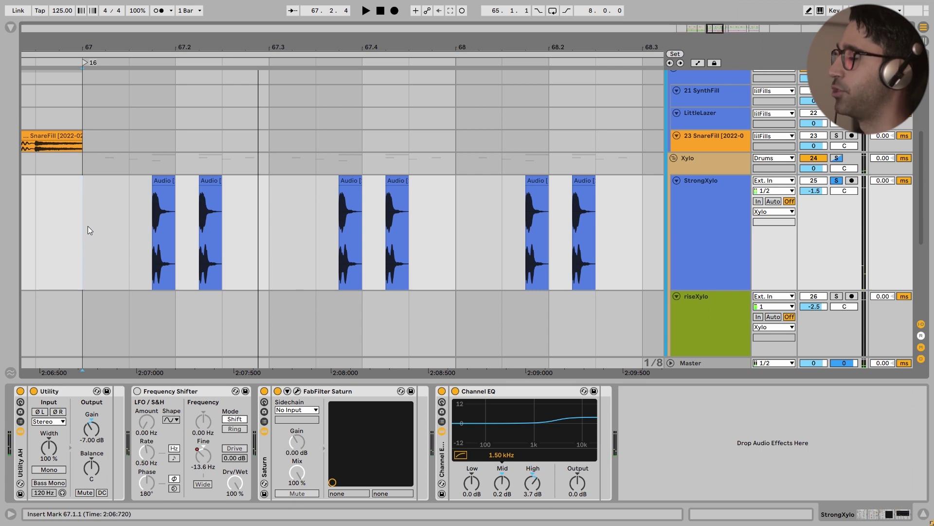
click(205, 266)
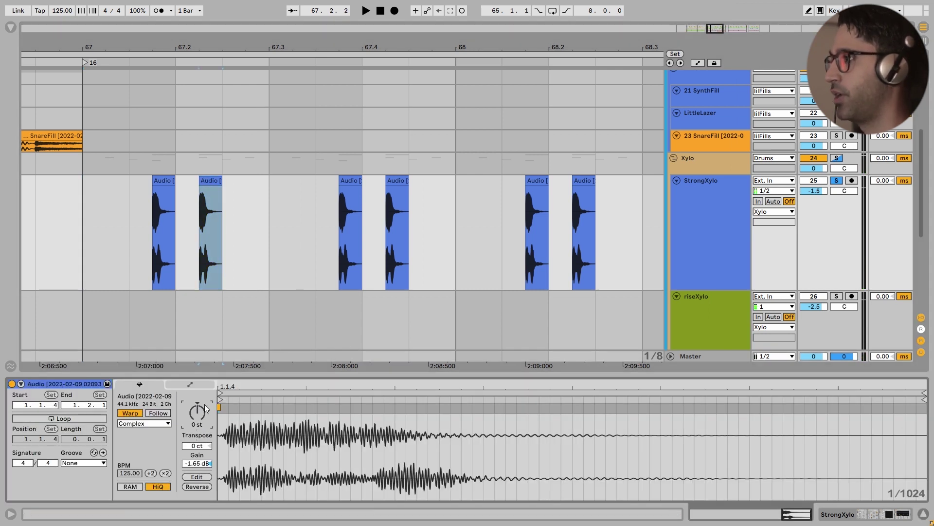
- Re-enable StrongXylo's Frequency Shifter and play the soloed track from bar 67 again for comparison
click(720, 217)
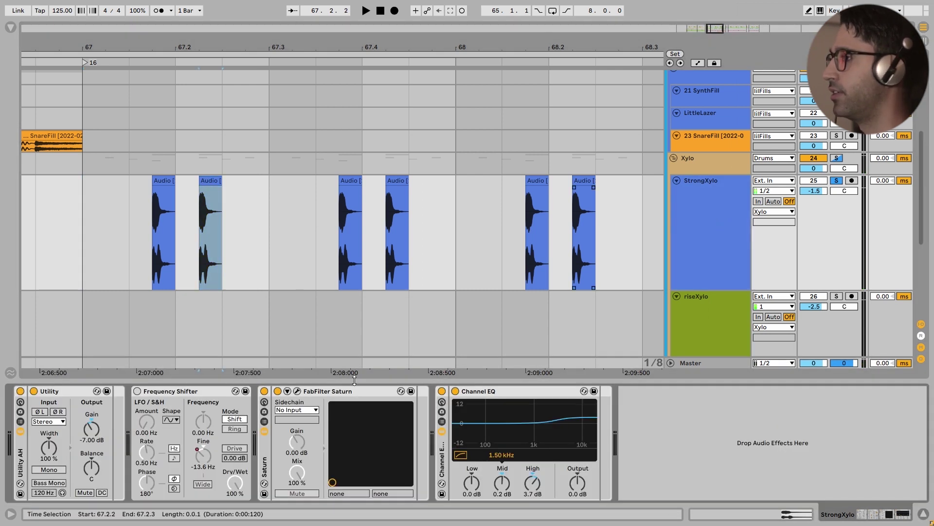
click(137, 392)
key(space)
key(space)
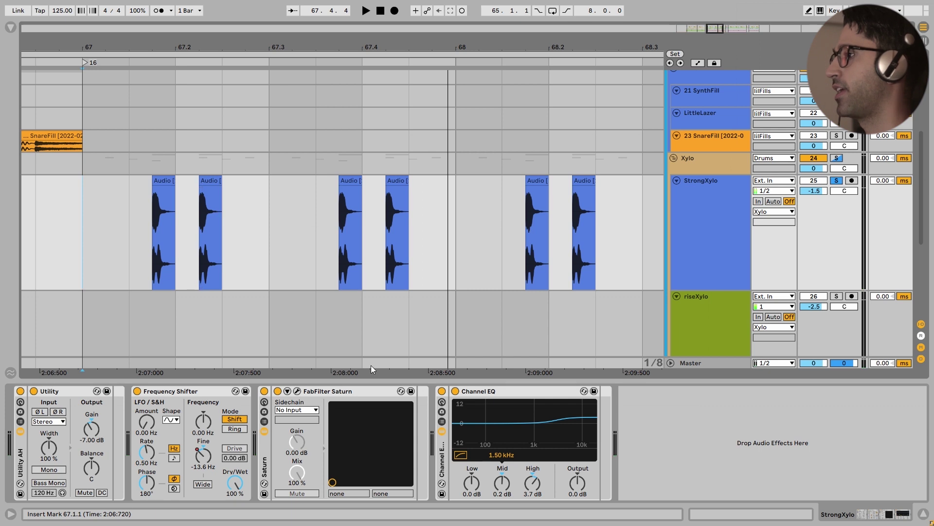
- Inspect the FabFilter Saturn and Channel EQ devices on StrongXylo
click(356, 392)
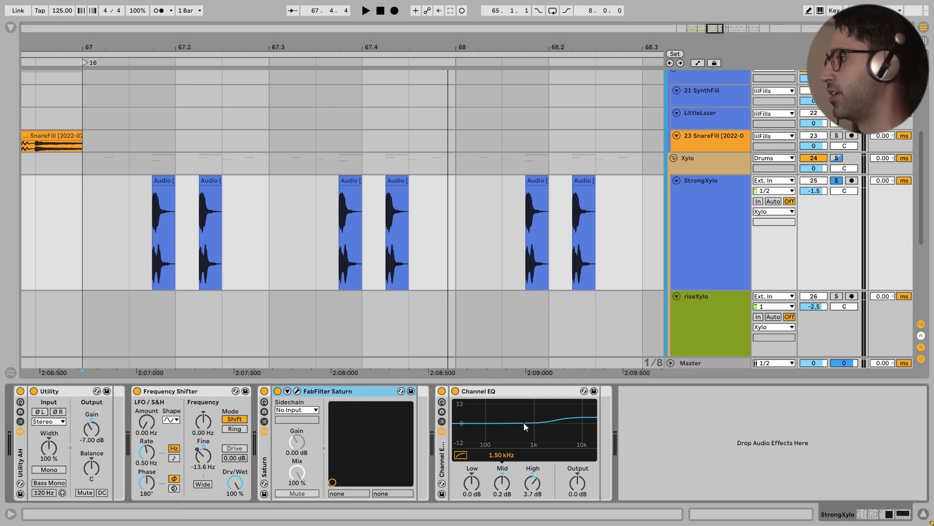
click(498, 394)
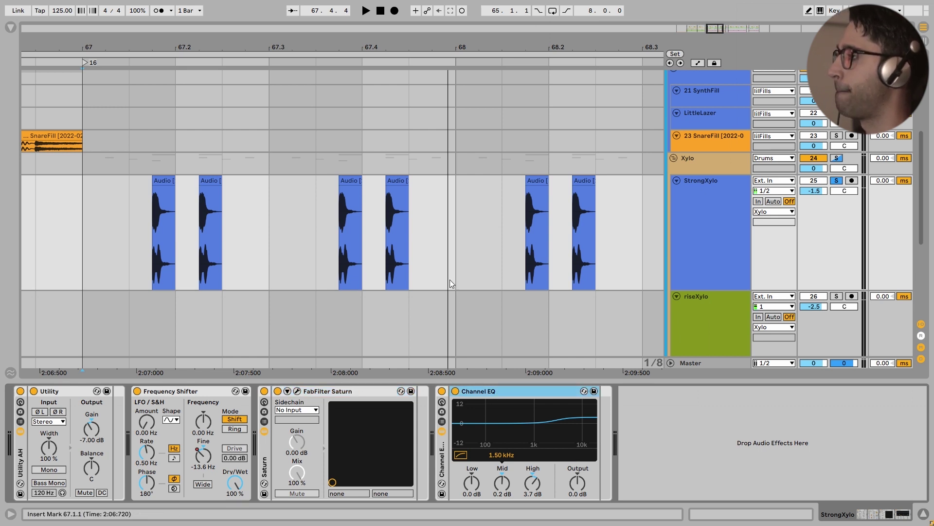
- Enlarge the TinyXylo group track and play it from bar 67, first soloed and again in the full mix
click(729, 142)
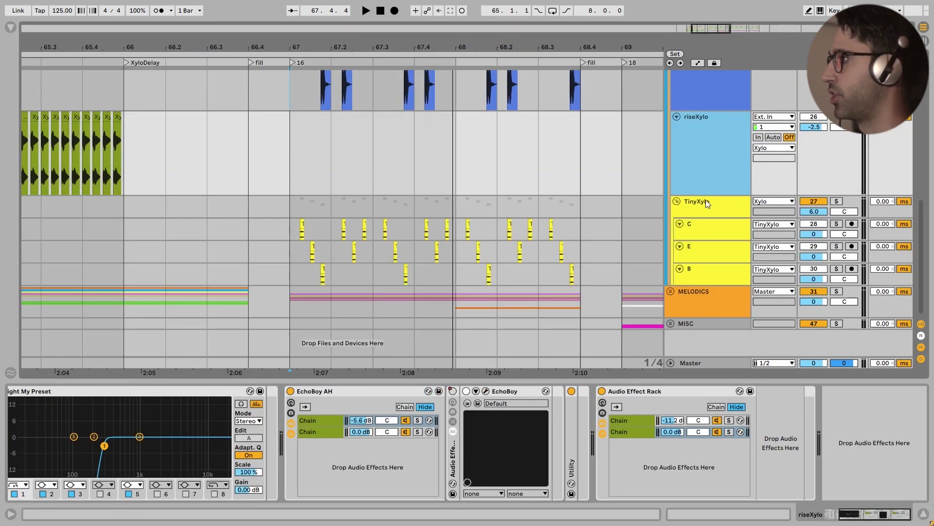
click(706, 201)
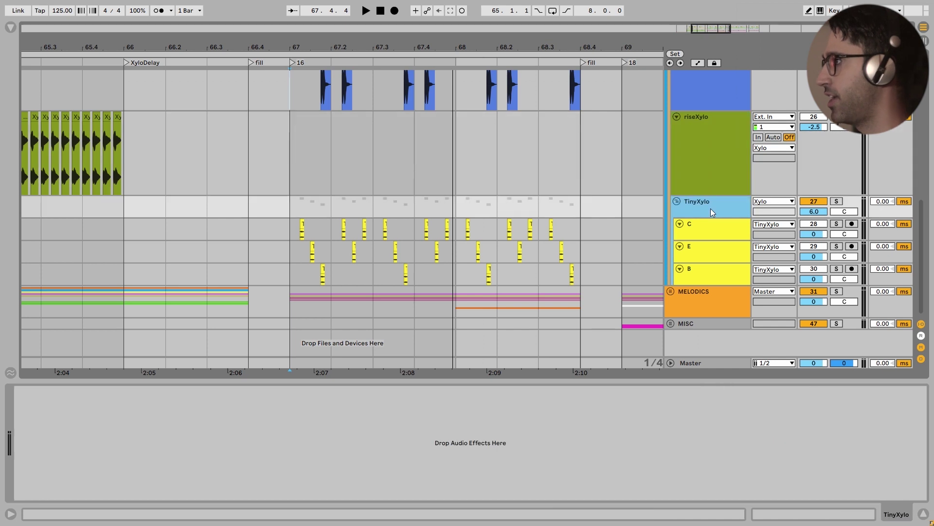
click(291, 206)
drag(670, 217, 600, 231)
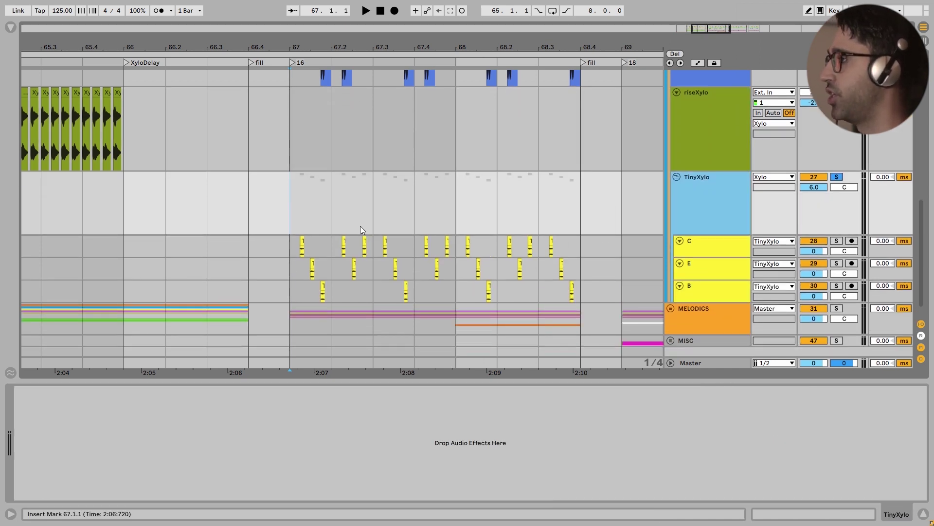
key(space)
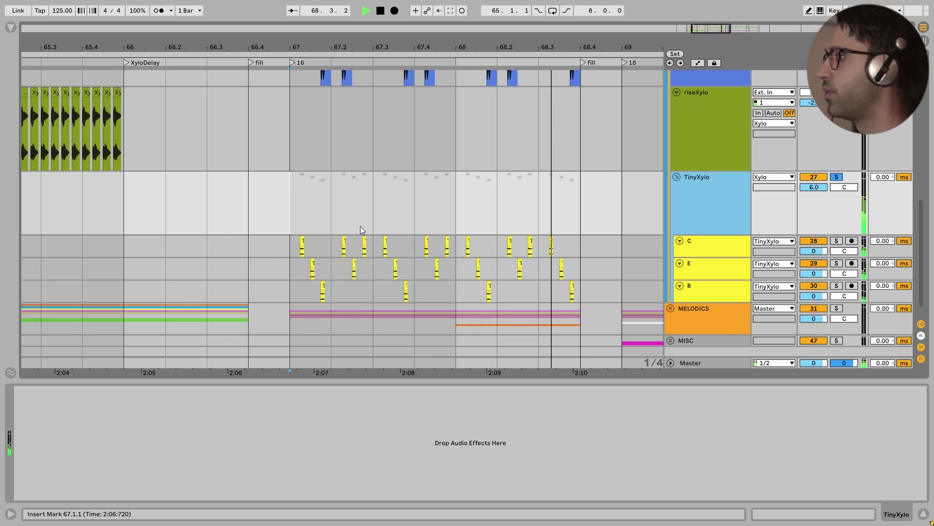
key(space)
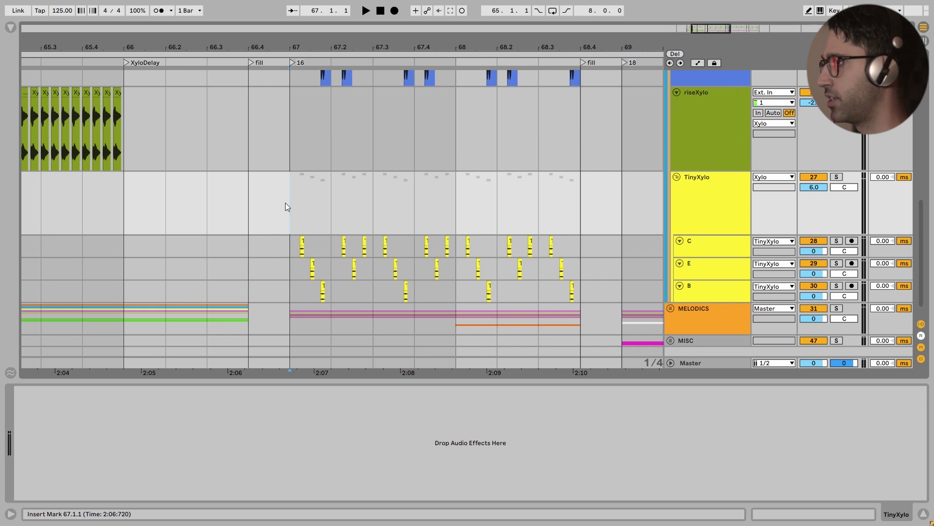
key(space)
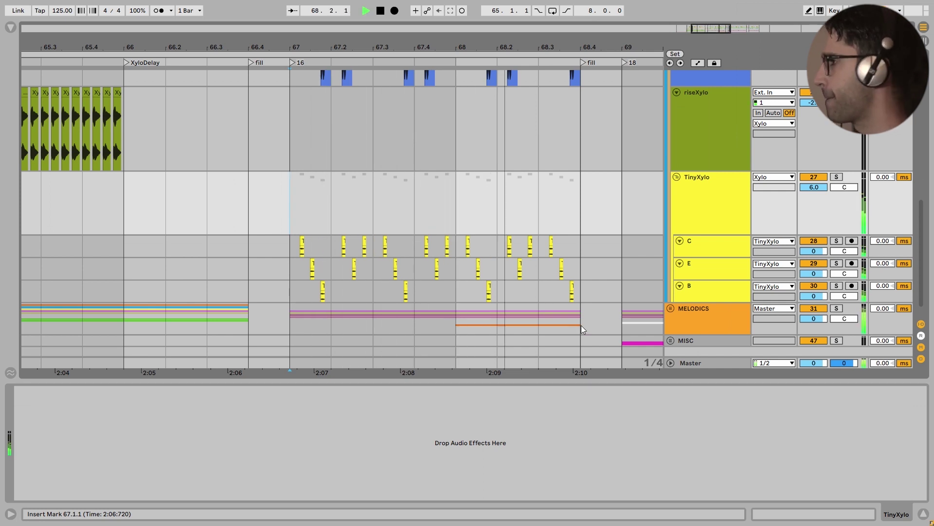
- Stop playback and enlarge TinyXylo's C, E and B tracks in the arrangement
key(space)
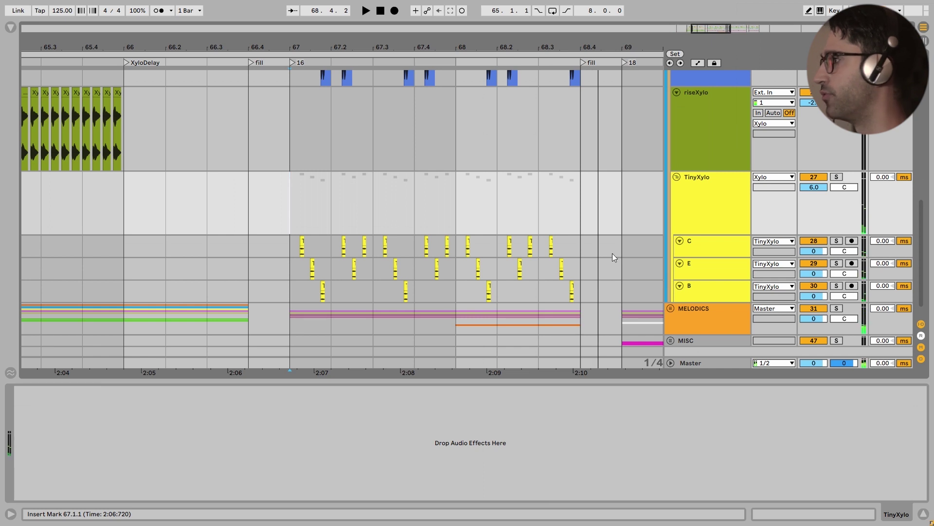
click(710, 250)
shift+click(720, 292)
drag(721, 306, 721, 356)
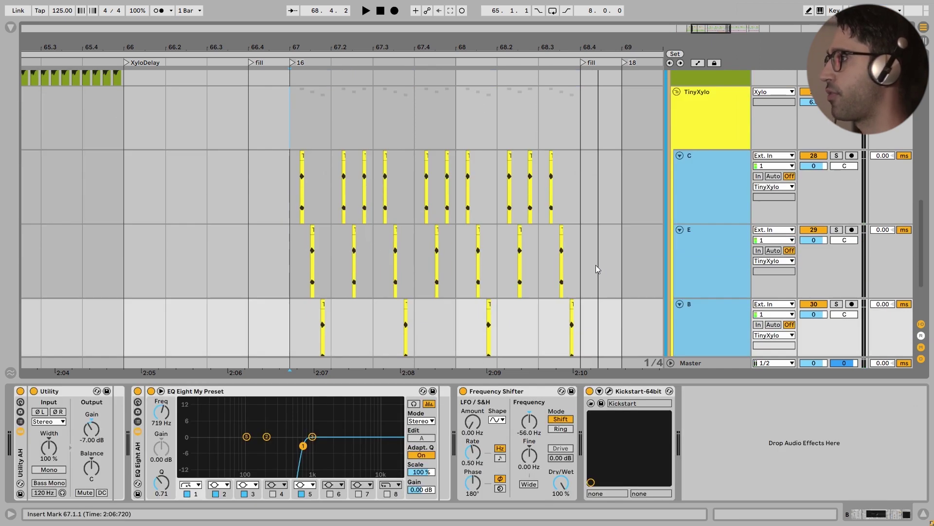
scroll(595, 264, down, 1)
- Look through the device chains of the C, E and B tracks one after another
click(633, 160)
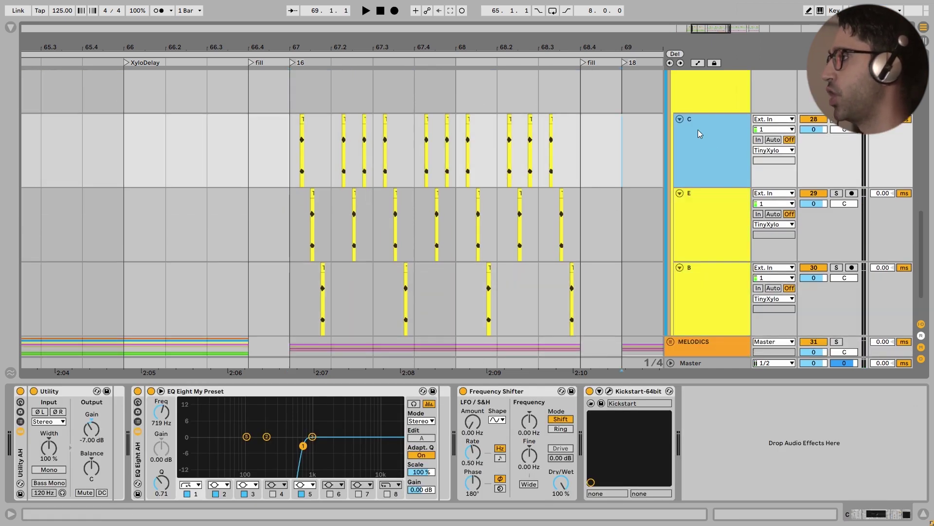
click(710, 204)
click(708, 278)
- Play the soloed C track from its first clip at 67.1.2
scroll(297, 158, up, 5)
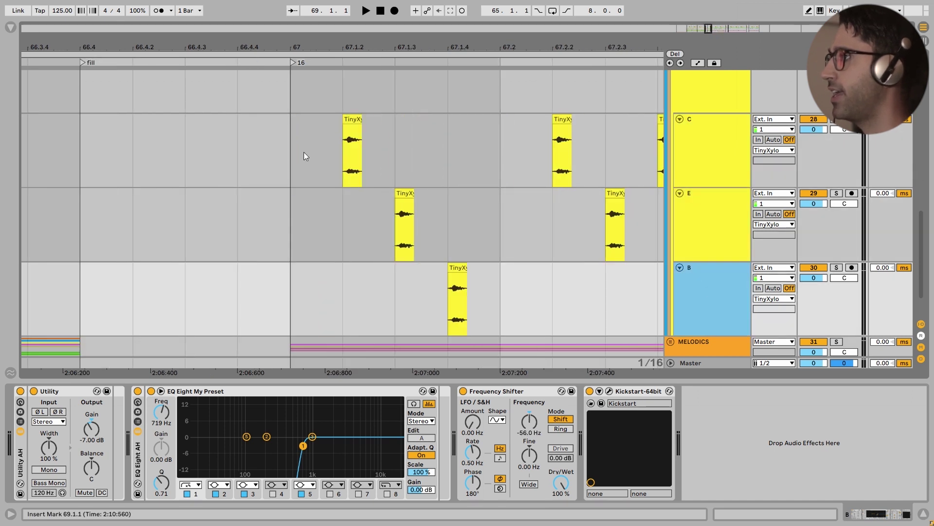
click(339, 154)
key(space)
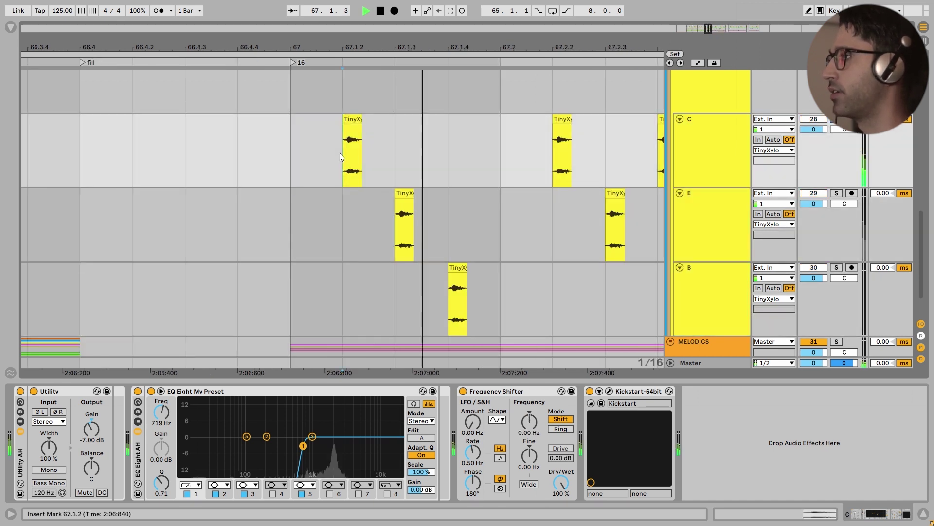
key(space)
- Open the TinyXylo clip at 67.1.2 on track C and check its transposition
click(354, 120)
double_click(354, 122)
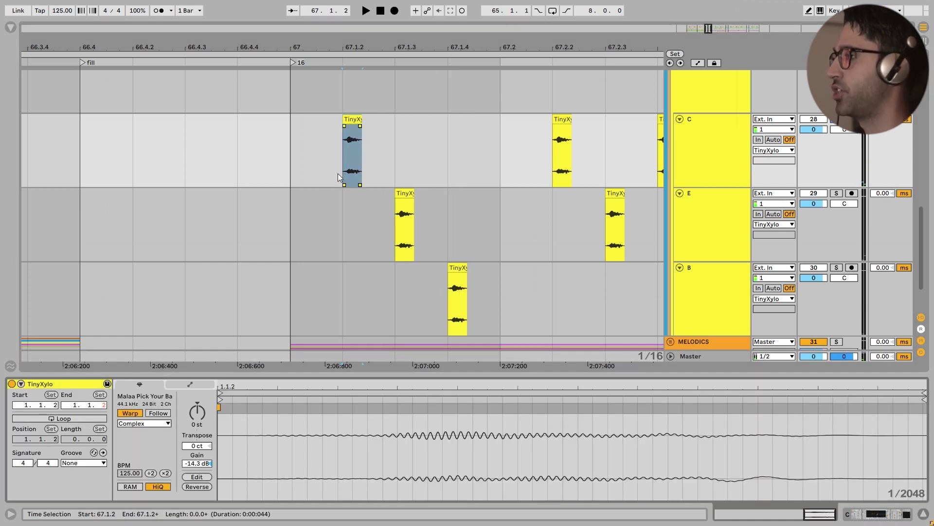
click(197, 414)
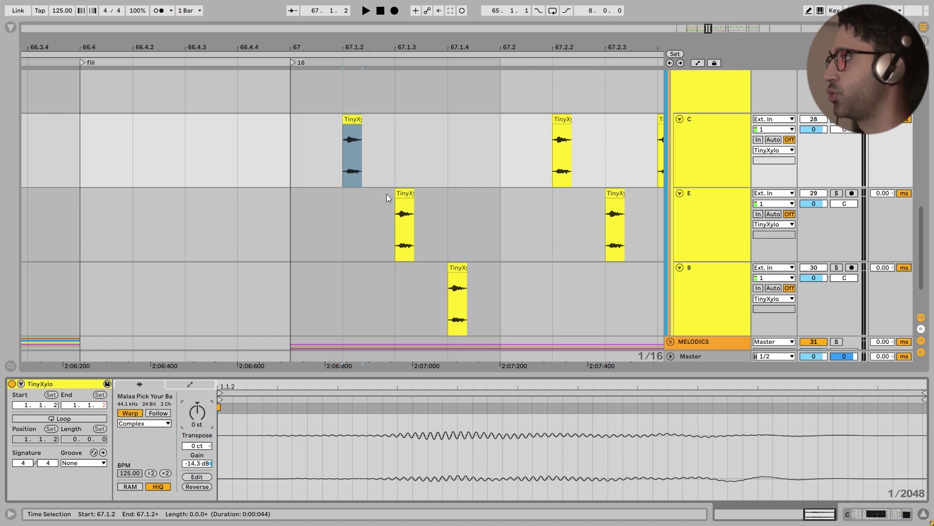
- Compare the Frequency Shifter settings of track C with those of track E
click(726, 132)
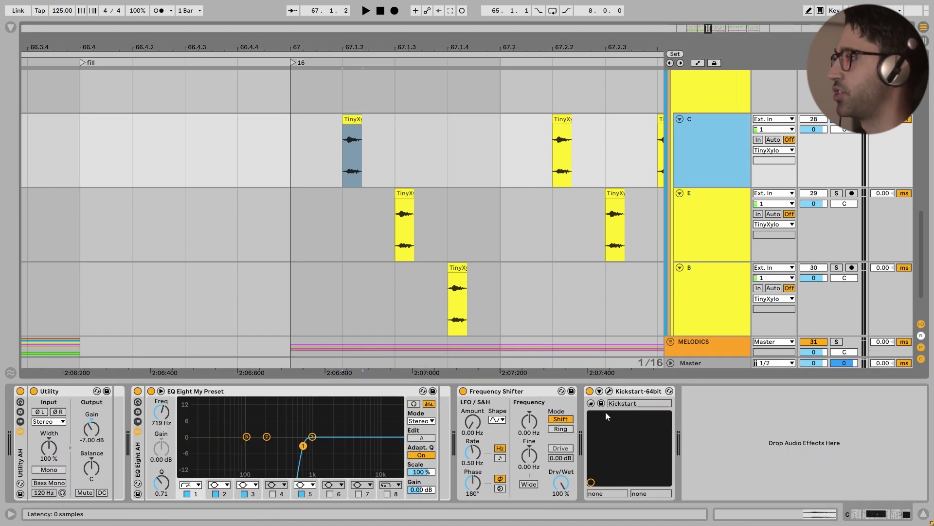
click(354, 120)
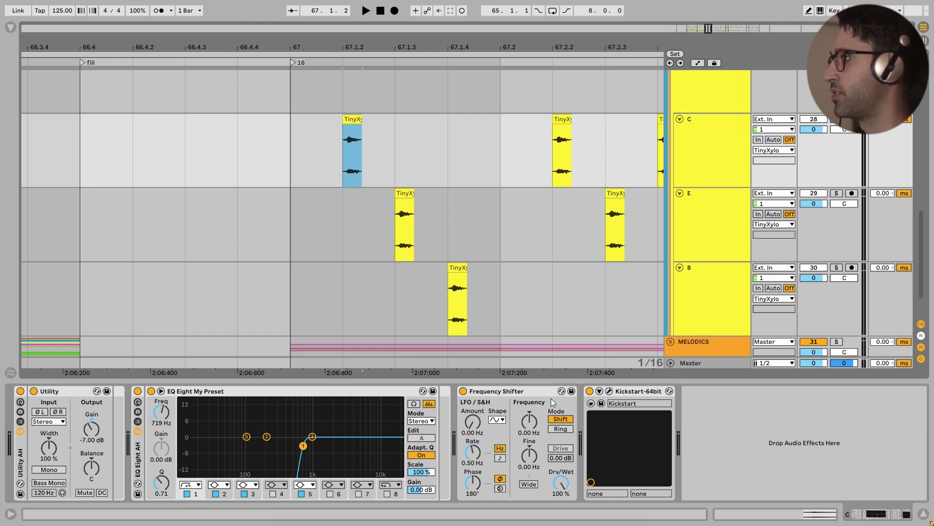
click(708, 217)
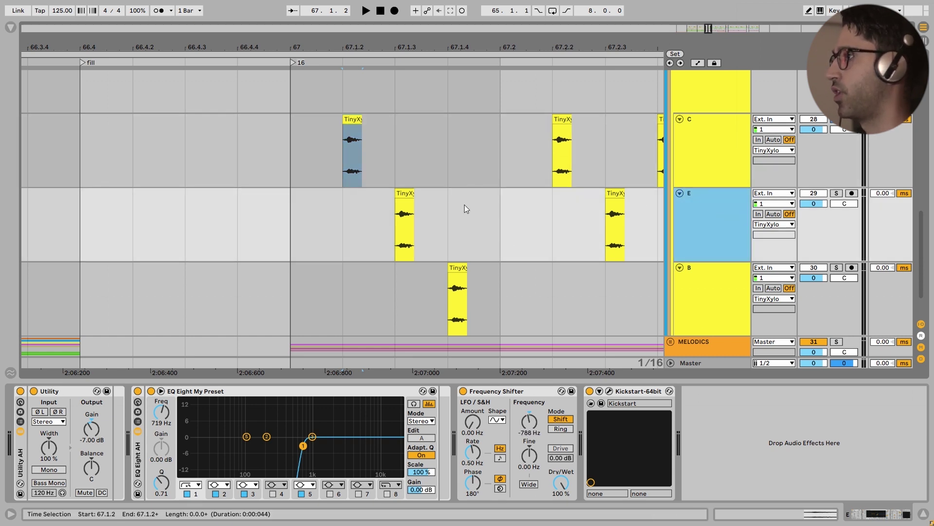
- Try the E track's clip at 67.1.3 transposed by 5 st, and reset it to 0 st
click(408, 194)
double_click(409, 194)
drag(198, 412, 220, 413)
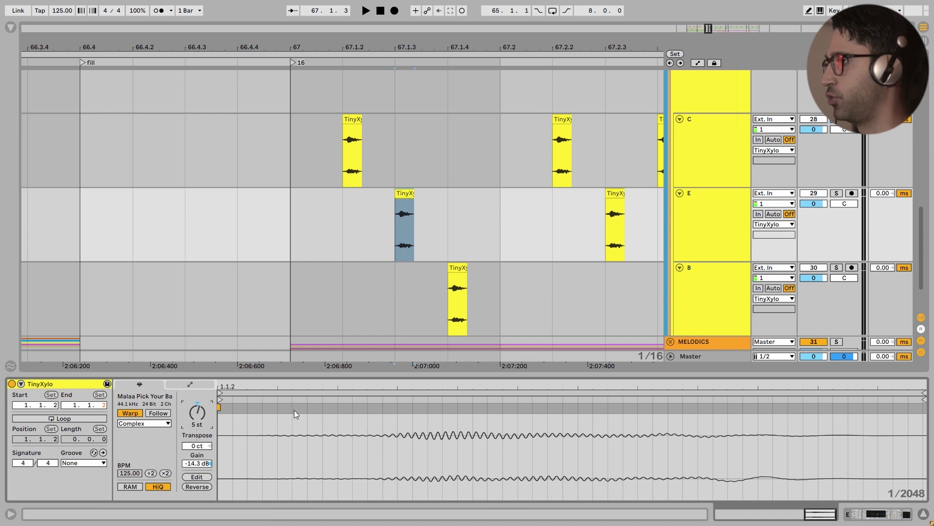
key(Delete)
scroll(551, 250, down, 2)
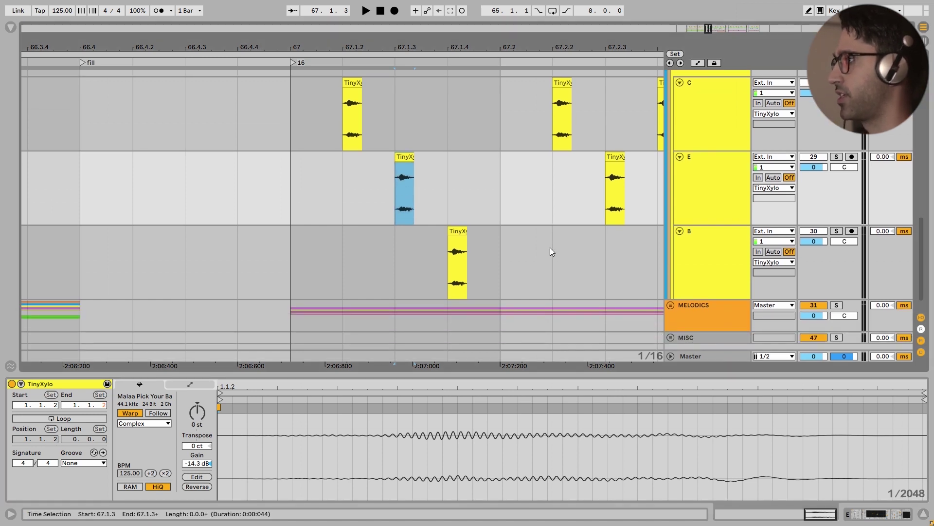
- Examine track E's Frequency Shifter and switch between tracks E and C to compare their shift frequencies again
click(714, 197)
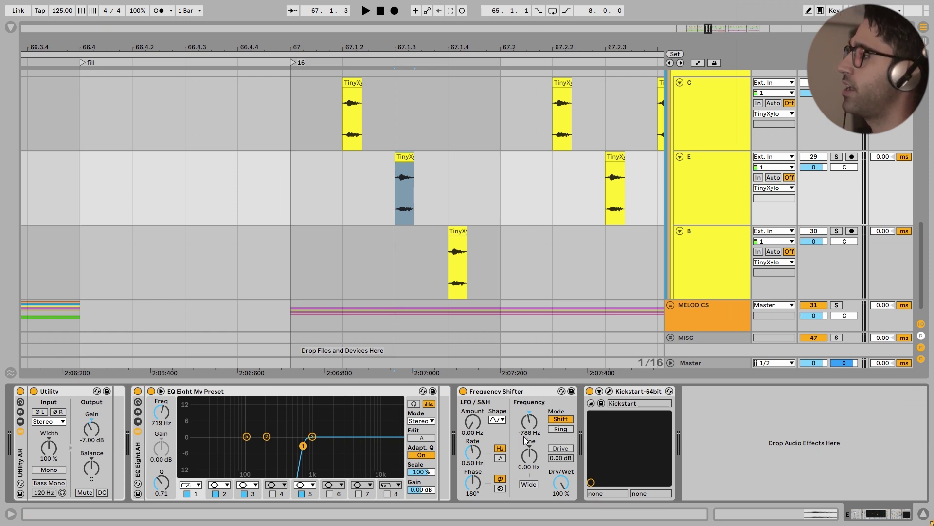
click(720, 179)
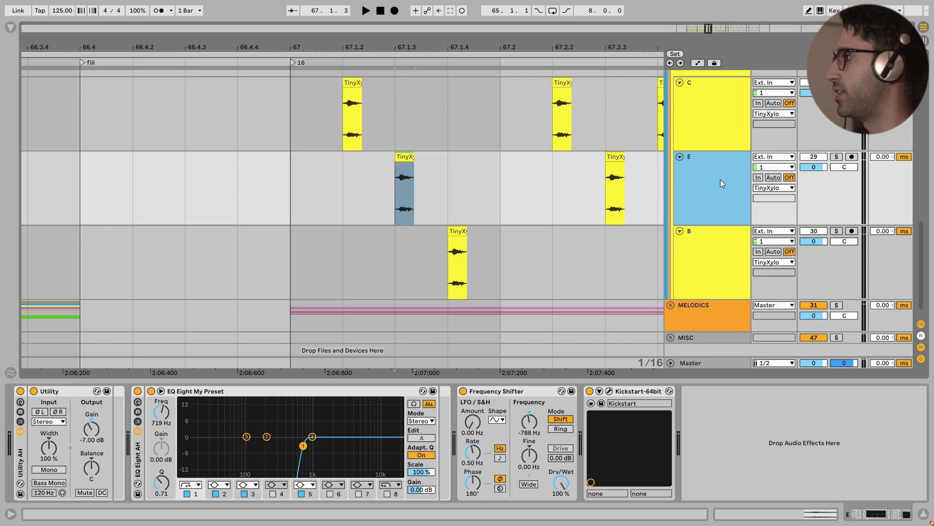
click(707, 116)
click(721, 195)
click(707, 124)
- Listen to track C soloed from bar 67 and track E soloed from 67.1.3
click(388, 200)
key(space)
click(291, 118)
shift+click(394, 191)
click(297, 126)
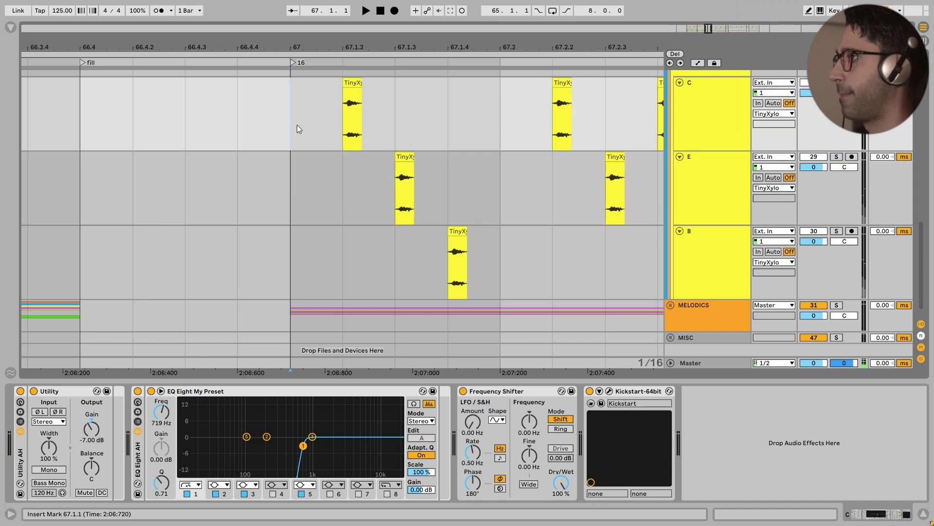
click(400, 194)
key(space)
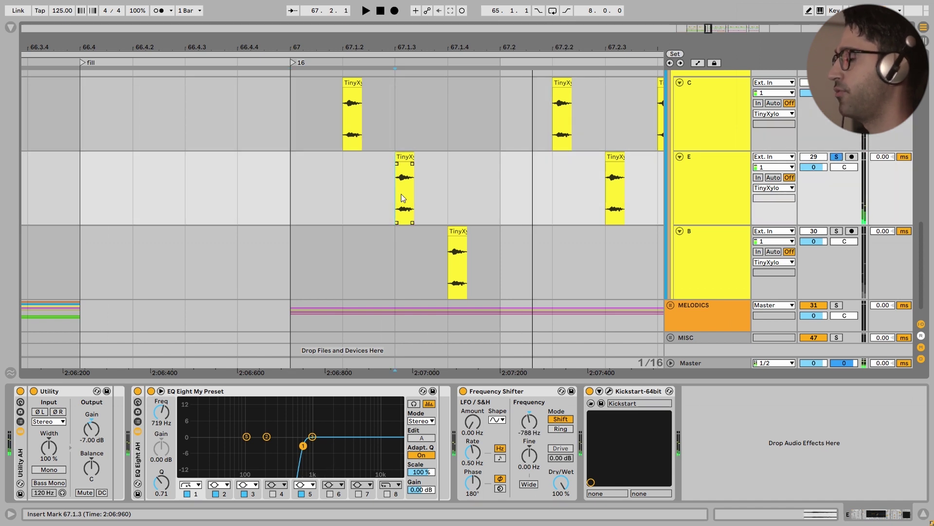
- Inspect the Frequency Shifter on the soloed B track and play it from 67.1.3
click(387, 171)
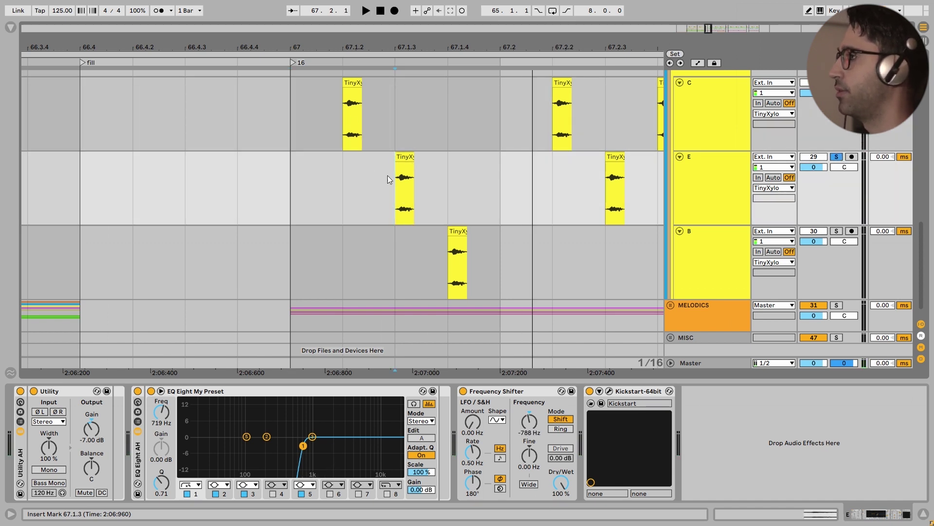
click(719, 262)
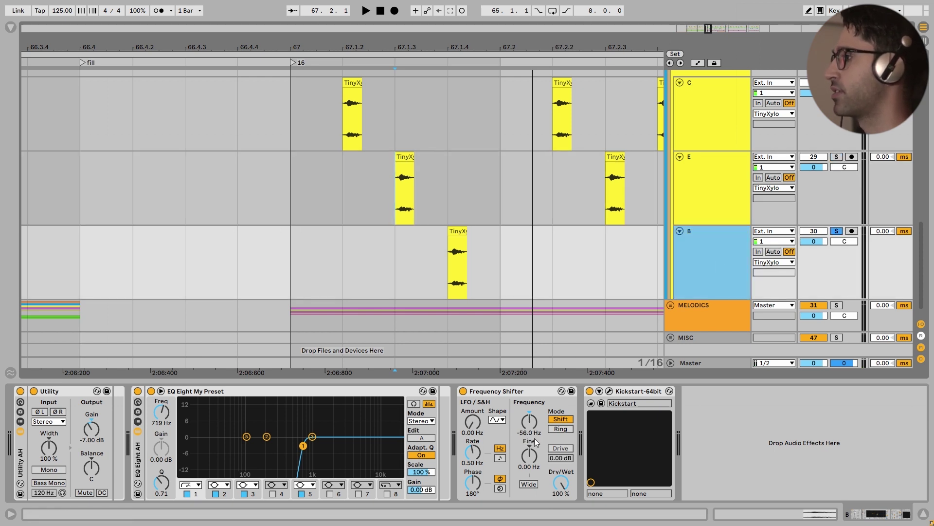
key(space)
scroll(314, 204, up, 3)
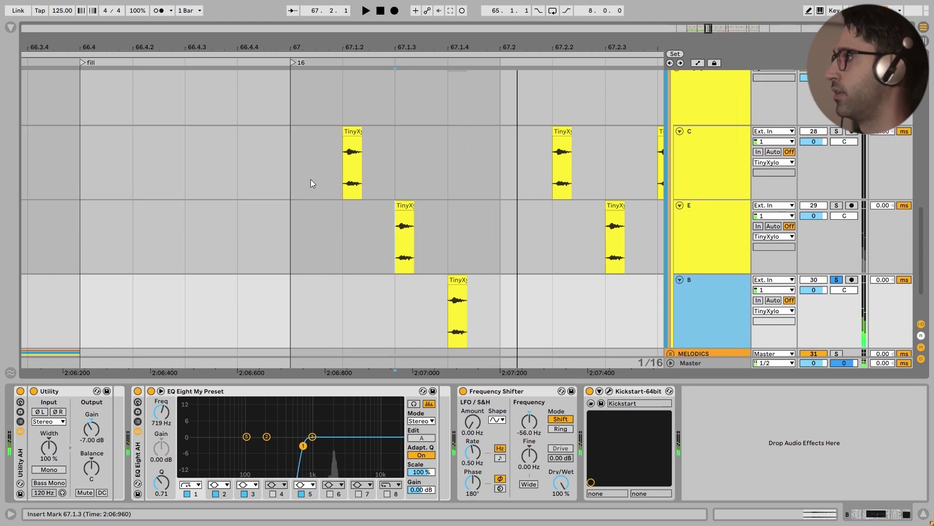
- Trace the order of the TinyXylo clips across tracks C, E and B from bar 67 onwards
click(323, 159)
scroll(322, 159, down, 3)
scroll(536, 258, right, 5)
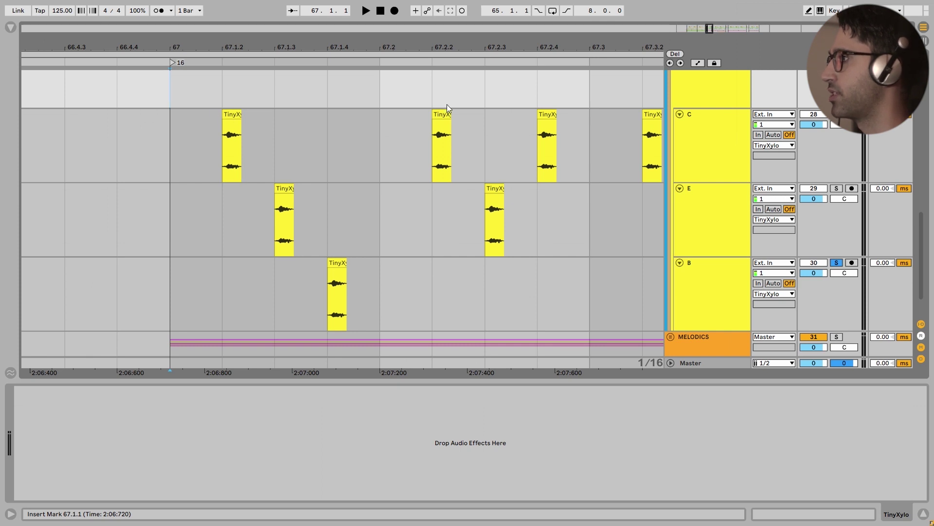
scroll(405, 145, right, 2)
click(211, 187)
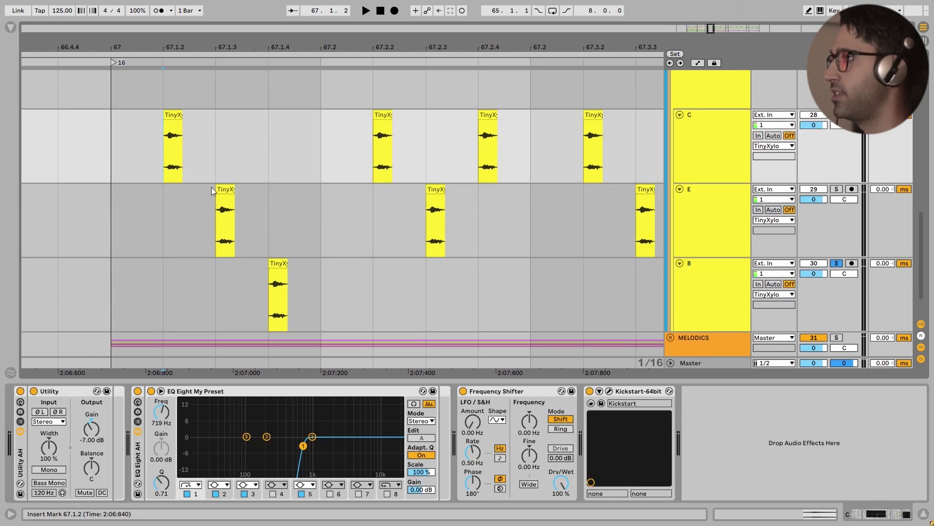
click(266, 298)
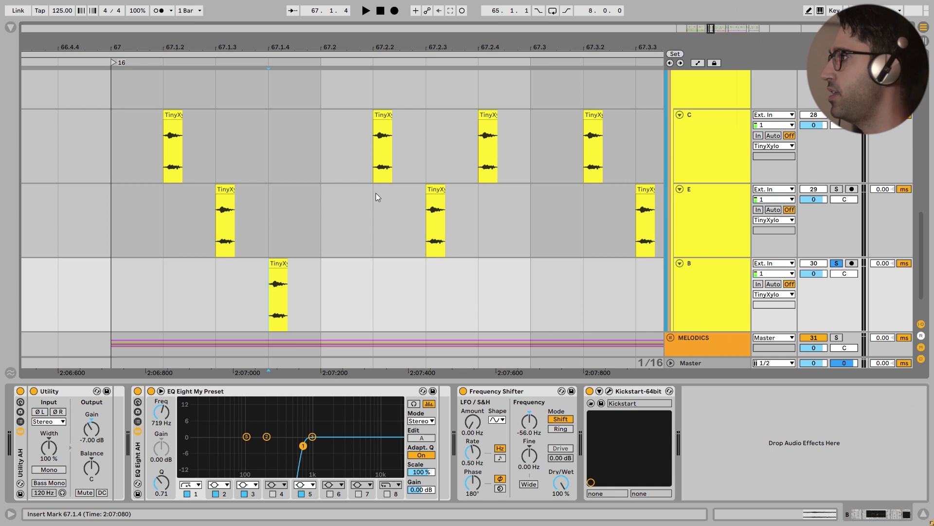
click(371, 142)
click(427, 224)
click(479, 153)
scroll(334, 198, right, 8)
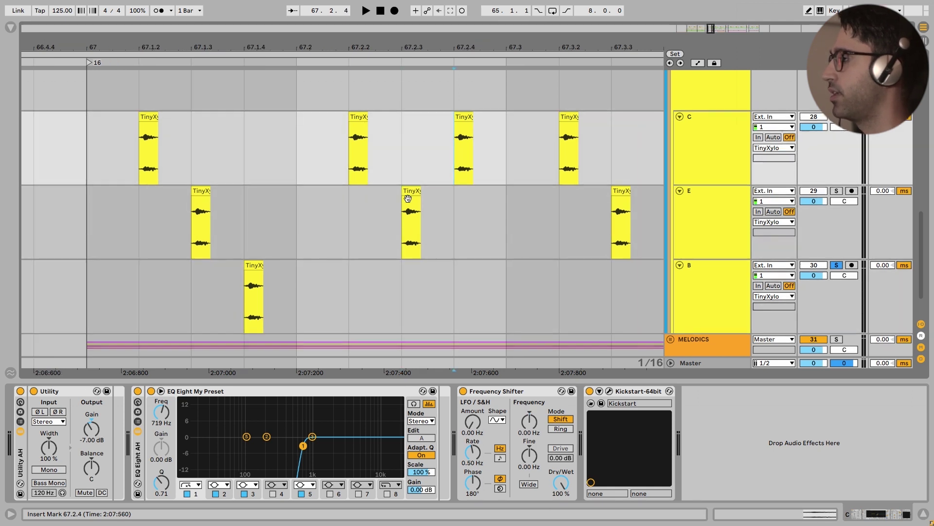
scroll(651, 229, left, 10)
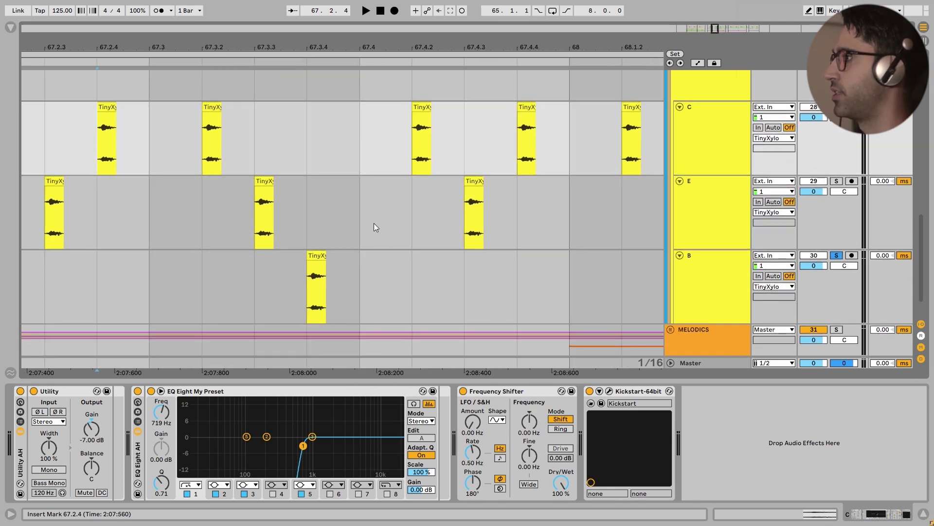
- Play from bar 67 with the B track unsoloed and the metronome on, following the C, E and B pattern
click(206, 151)
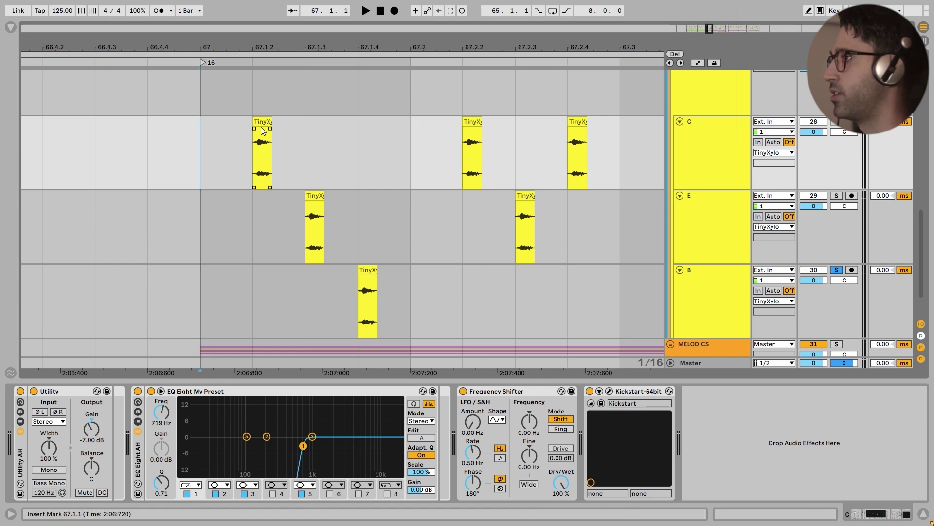
click(223, 73)
key(space)
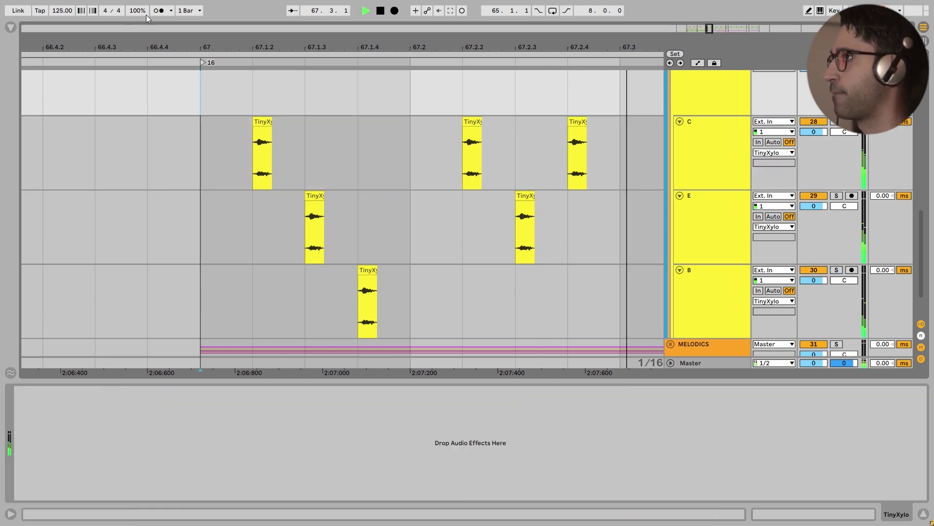
scroll(451, 212, down, 5)
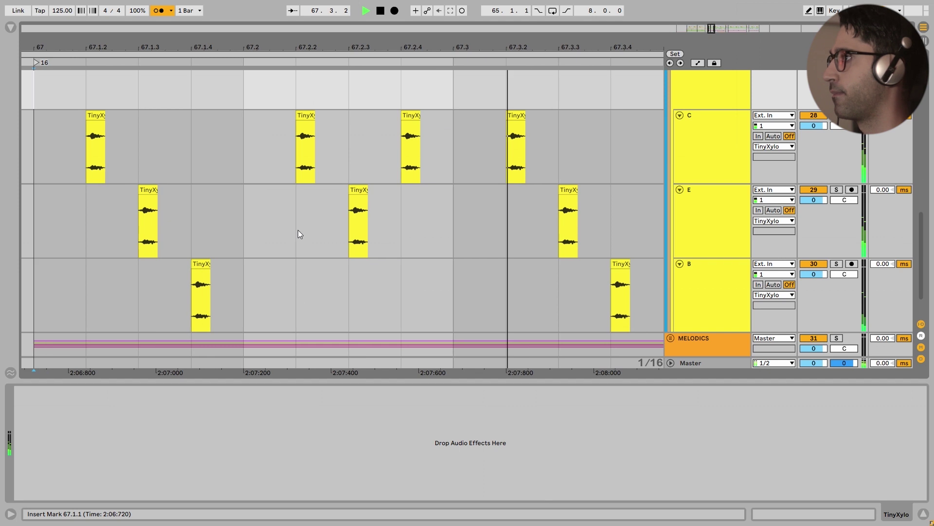
scroll(378, 248, down, 2)
scroll(341, 224, down, 3)
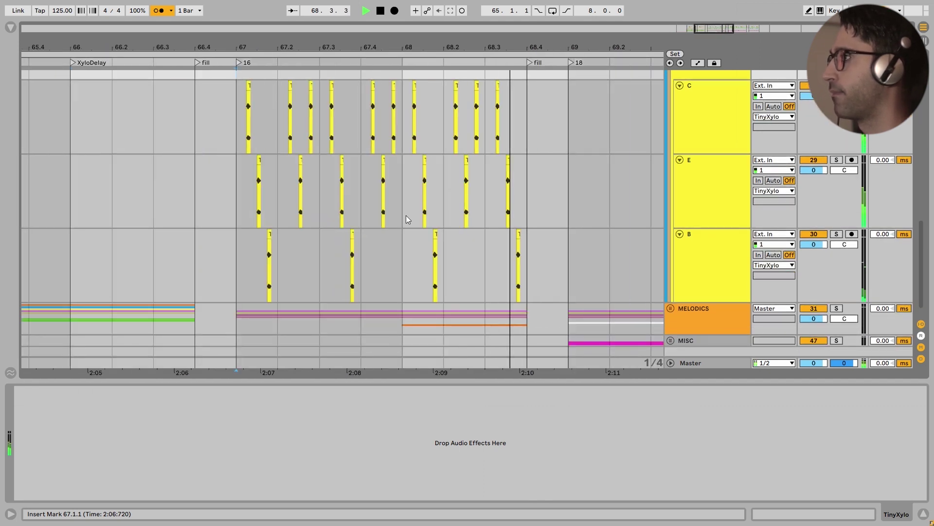
key(space)
- Collapse the TinyXylo group track
scroll(292, 204, up, 2)
key(Left)
scroll(568, 153, up, 8)
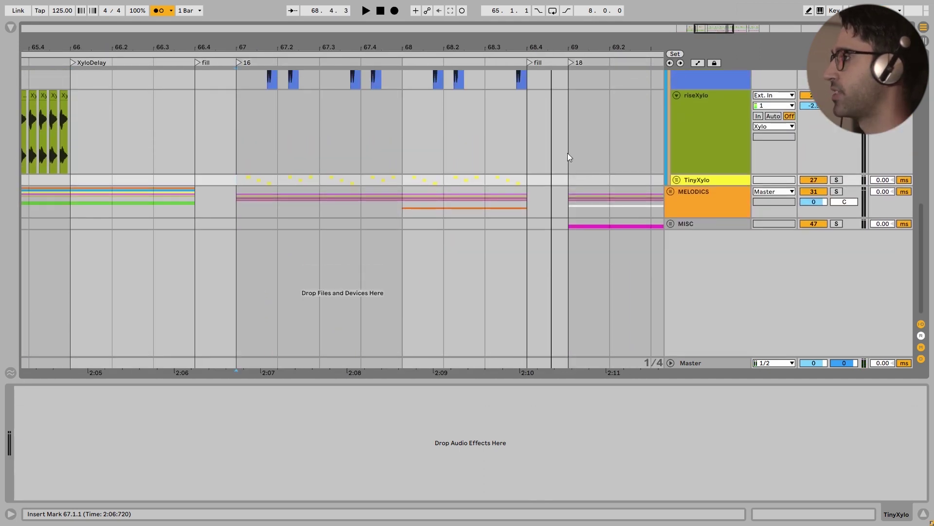
- Return to the Drums group track and inspect its Glue Compressor and Utility devices
scroll(421, 220, down, 5)
scroll(443, 256, up, 5)
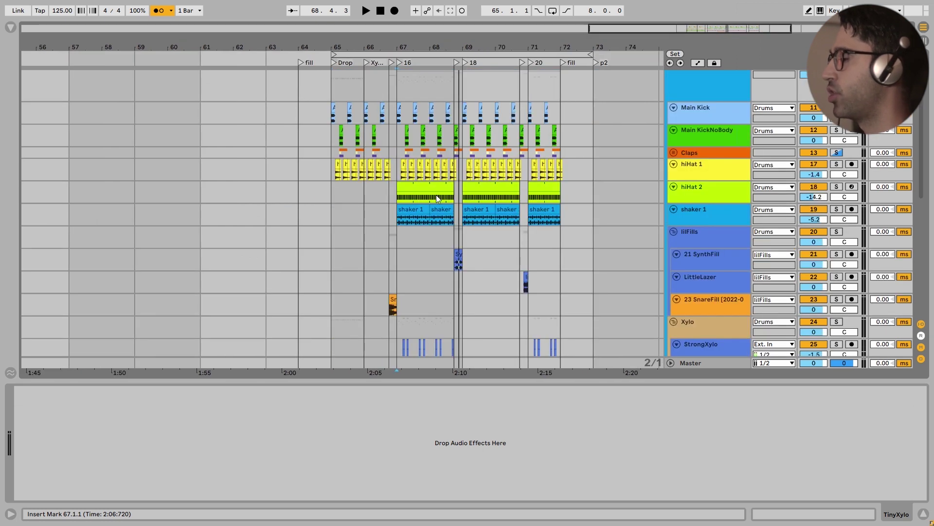
scroll(413, 195, up, 3)
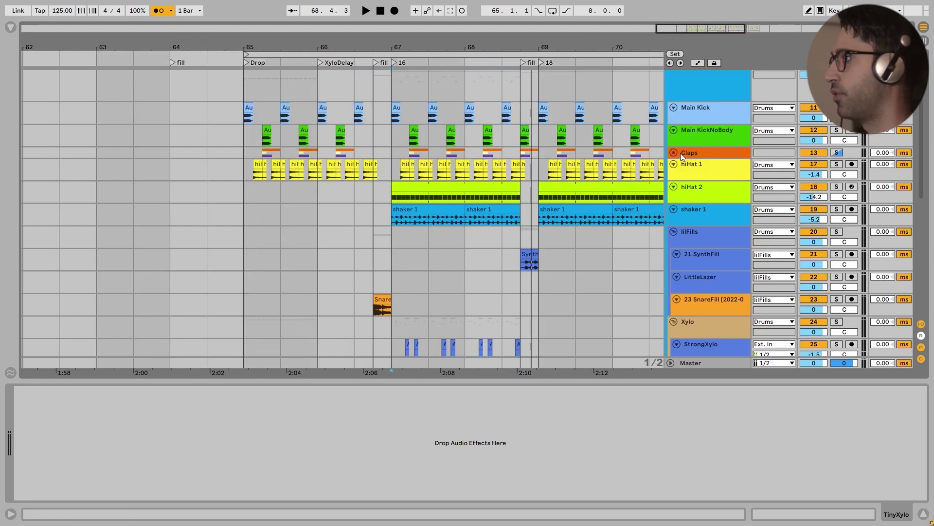
scroll(696, 141, up, 1)
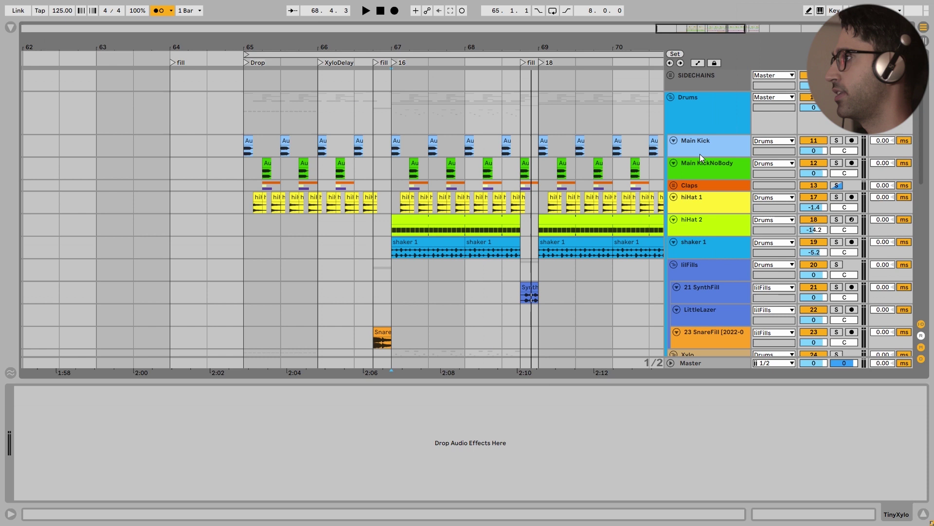
click(704, 118)
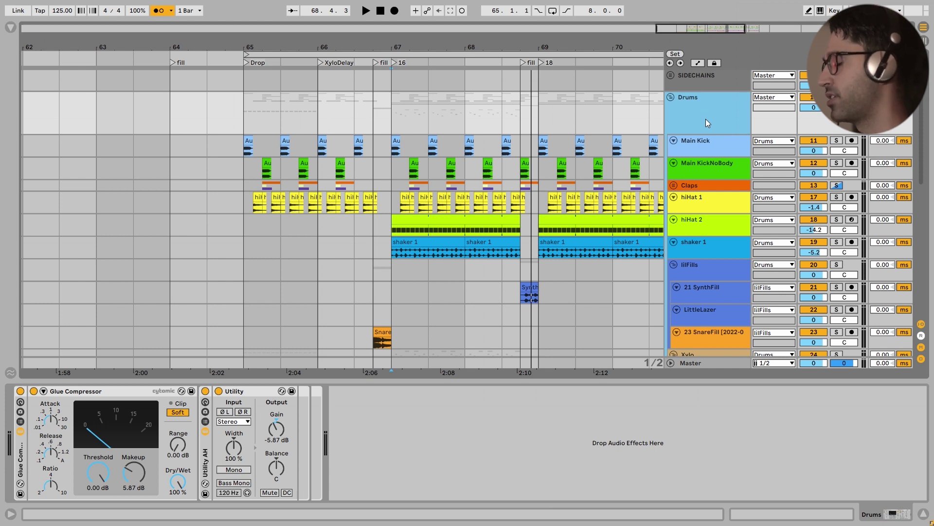
- Compare the Main Kick and Main KickNoBody tracks and enlarge both in the arrangement
click(714, 147)
click(718, 161)
click(709, 143)
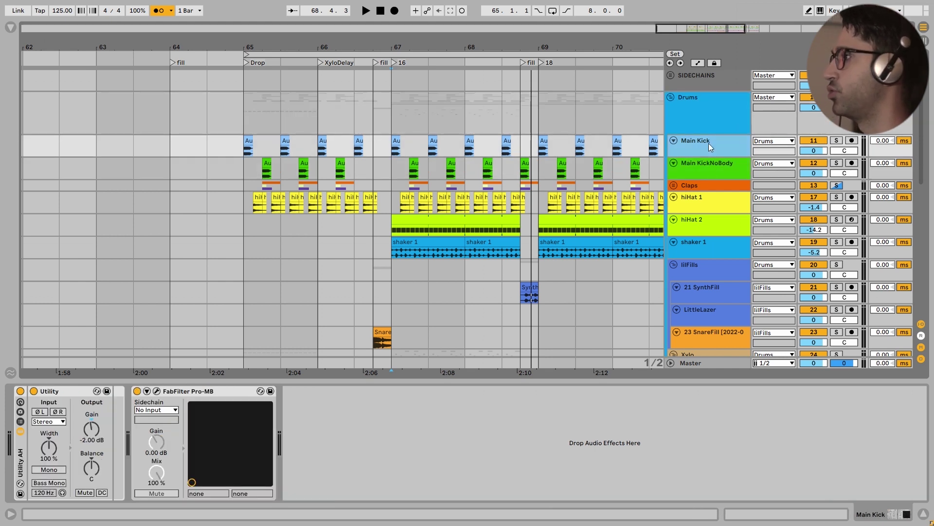
click(711, 171)
drag(716, 181, 710, 154)
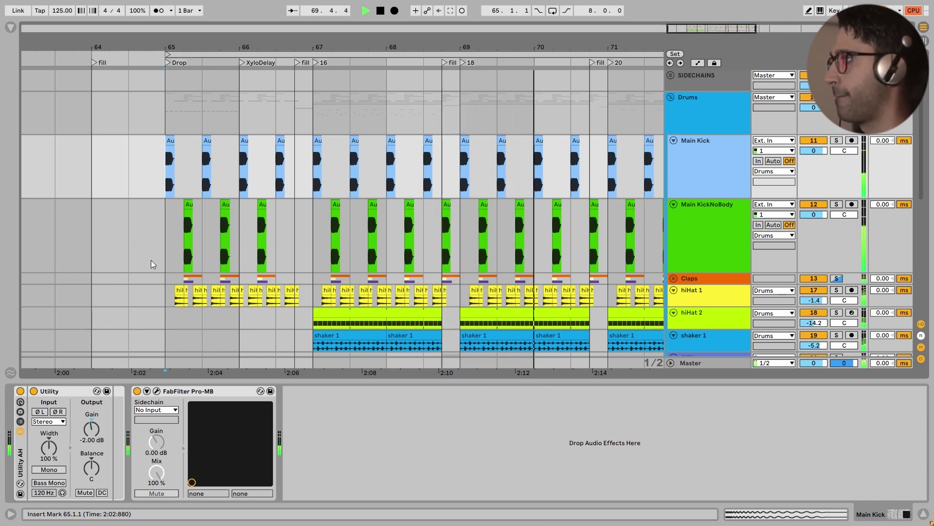
- Stop playback and bypass FabFilter Pro-MB on the Main KickNoBody and Main Kick tracks
key(space)
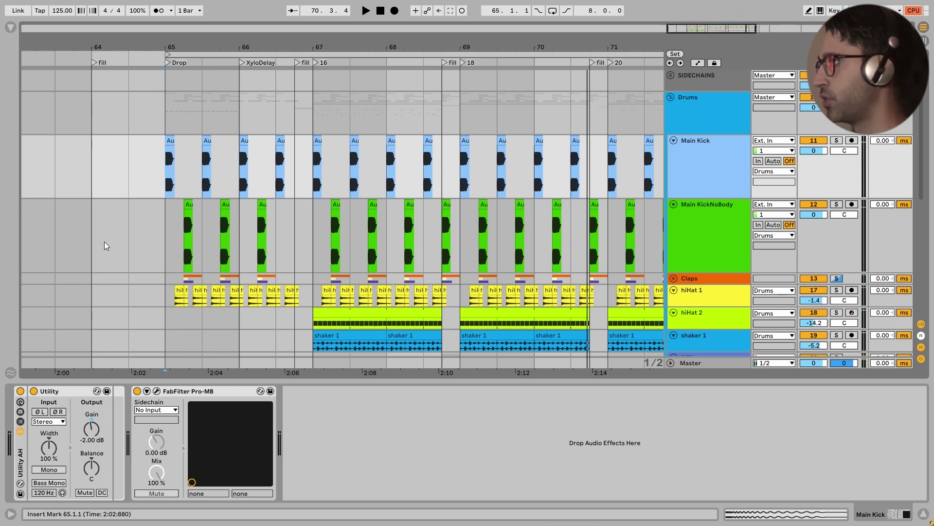
shift+click(702, 210)
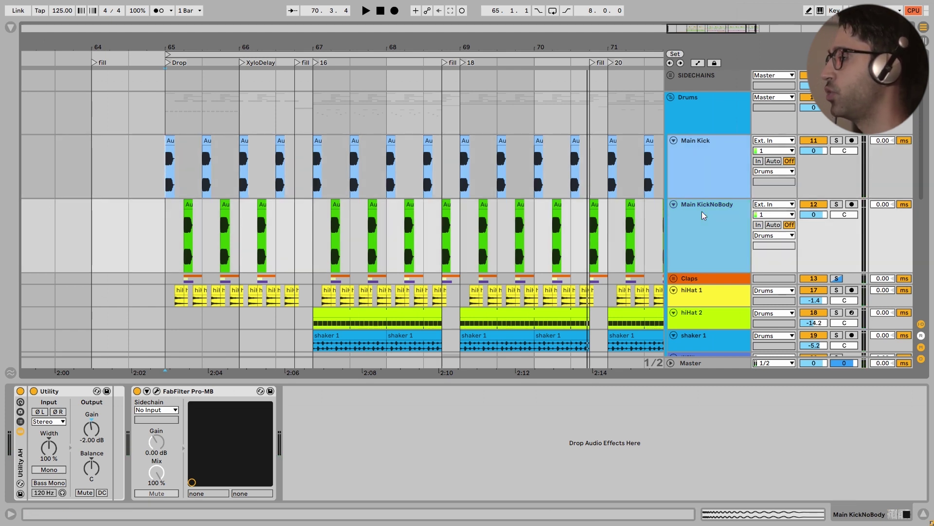
click(703, 183)
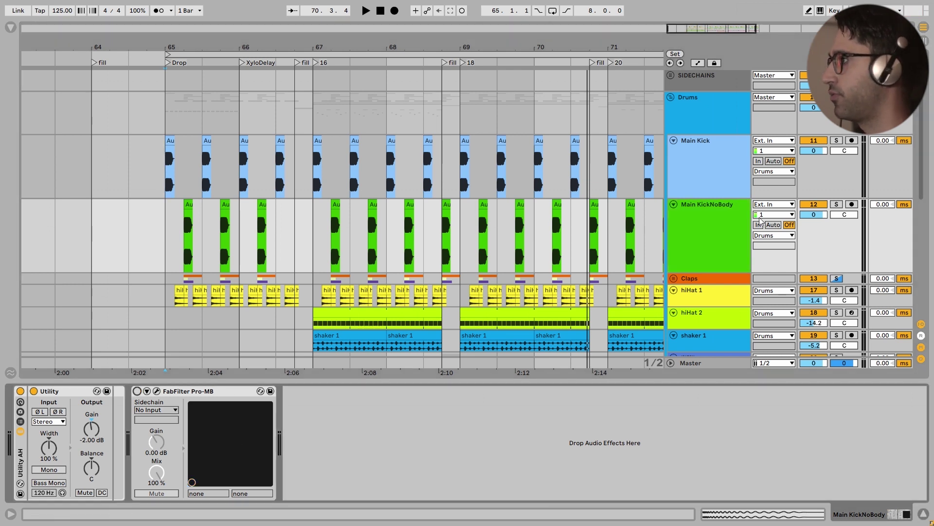
click(724, 167)
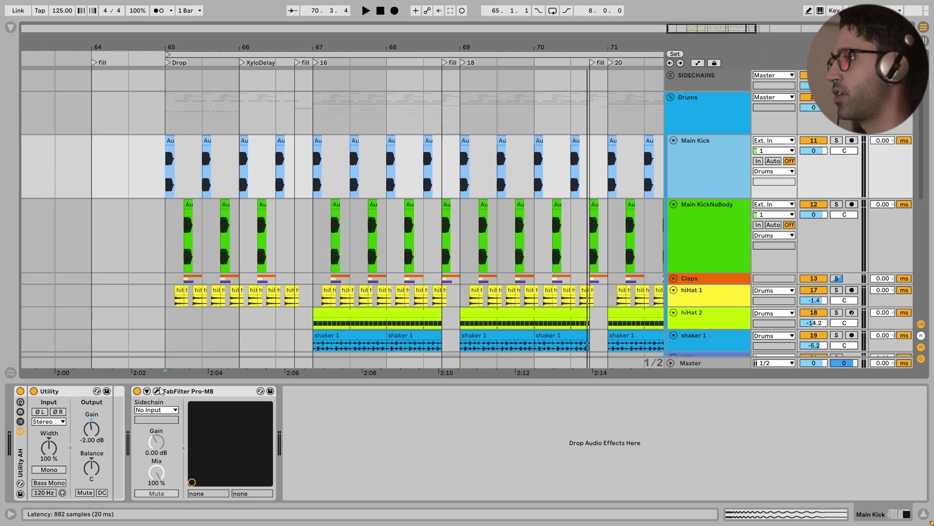
click(137, 391)
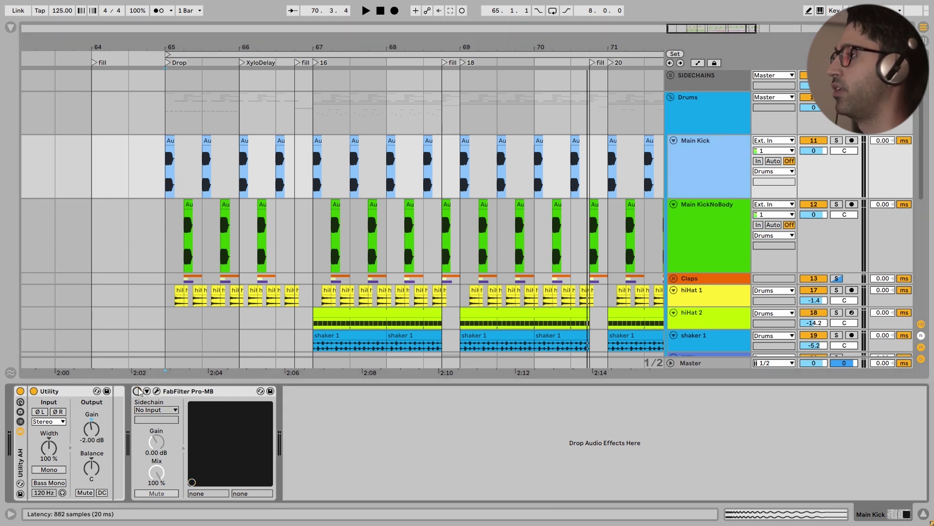
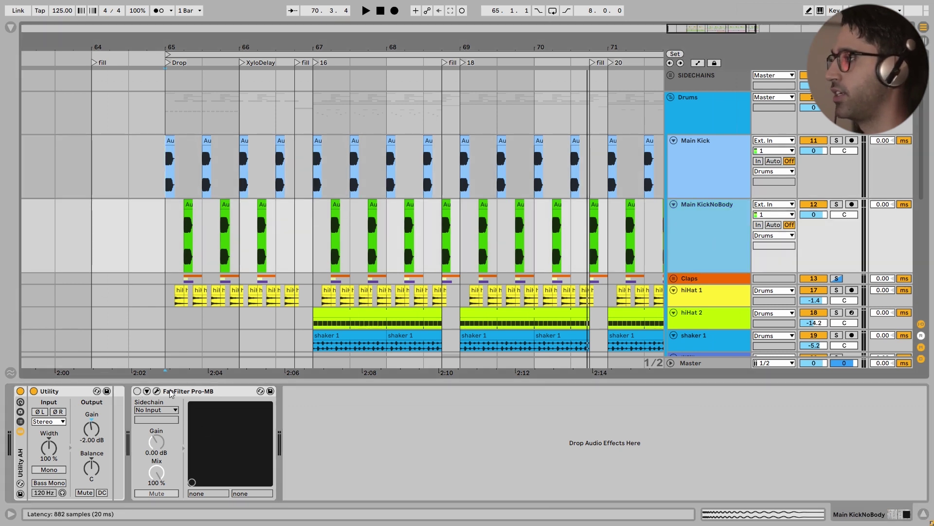
- Play the drop from 65.1.1 to hear both kick tracks without FabFilter Pro-MB
click(160, 164)
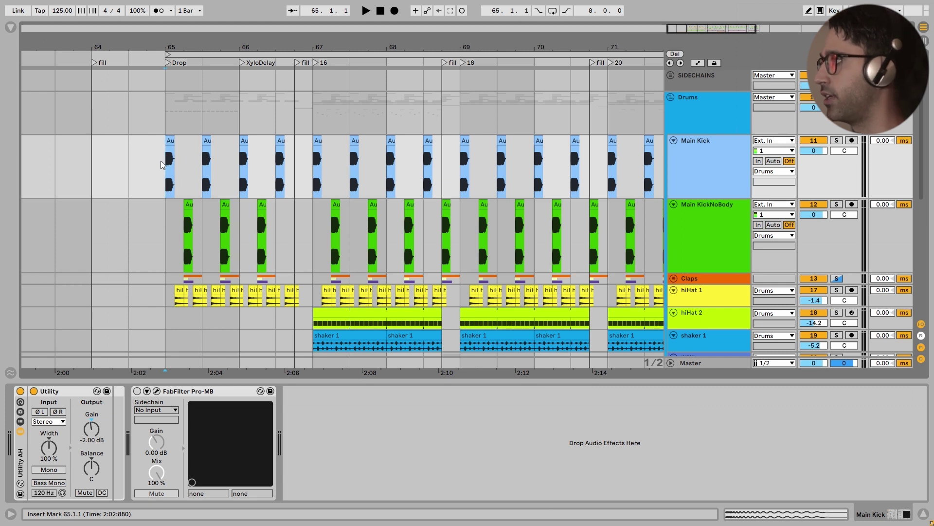
click(172, 121)
key(space)
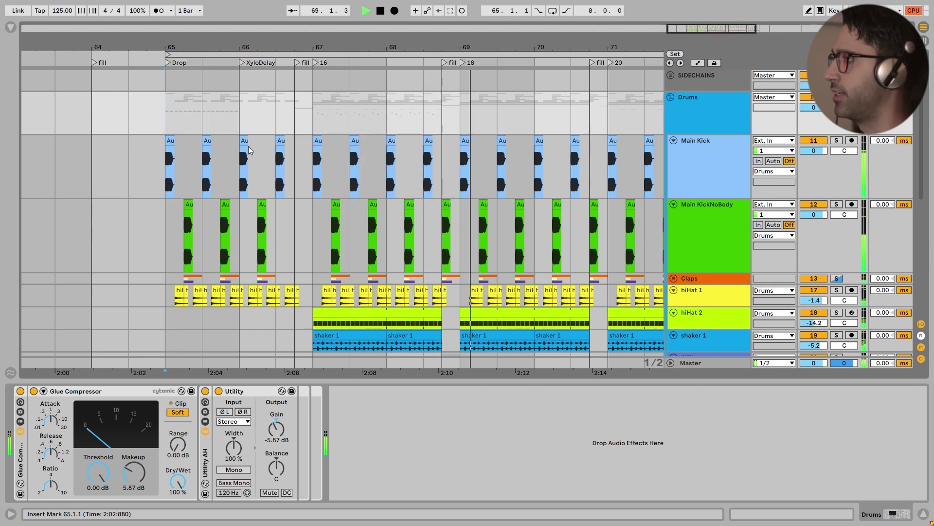
- Stop playback, re-enable FabFilter Pro-MB on the Main Kick track and inspect its compression band
click(722, 154)
key(space)
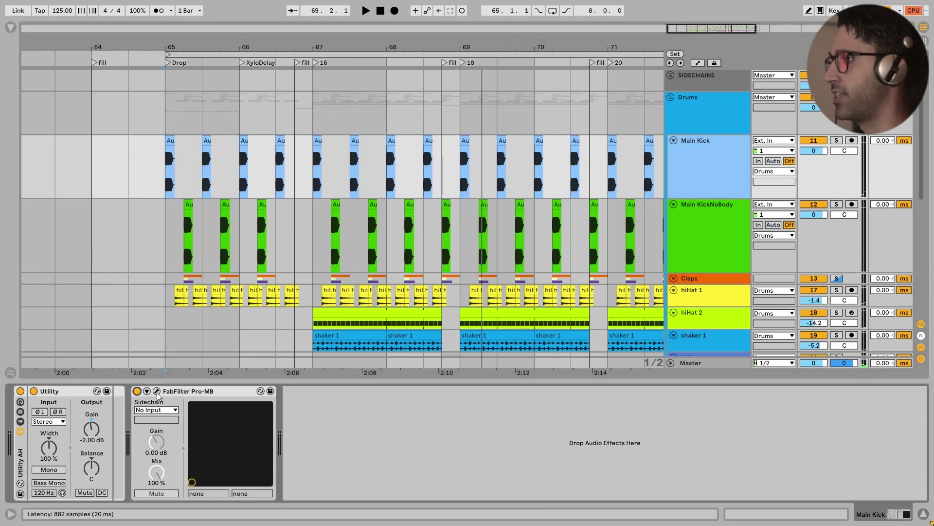
click(156, 391)
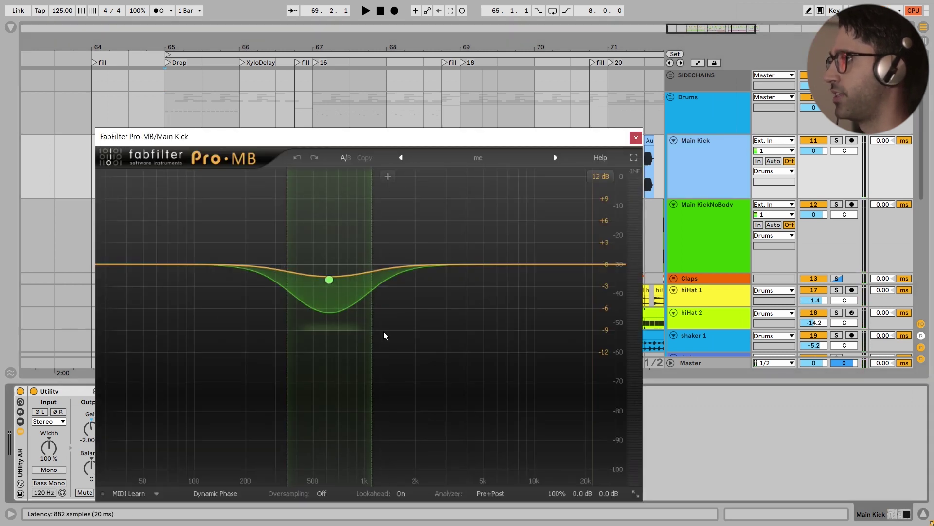
mouse_move(341, 307)
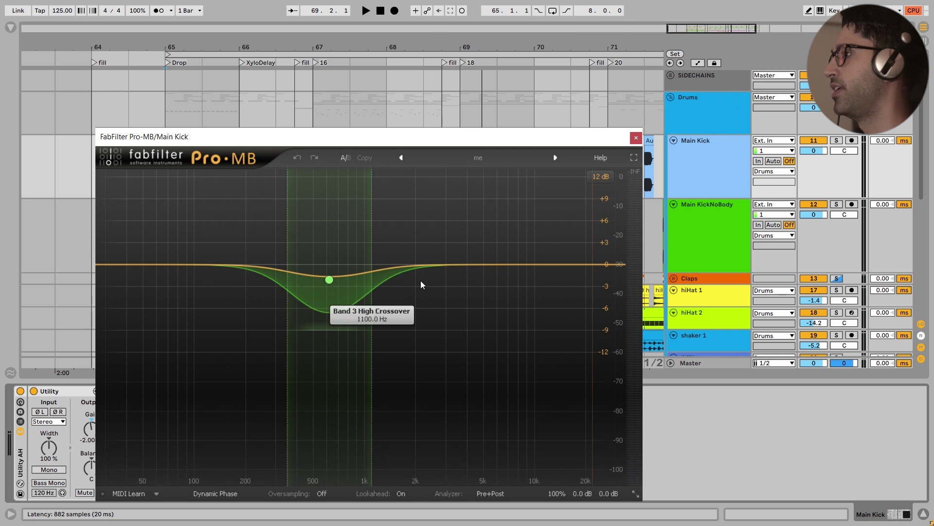
click(636, 138)
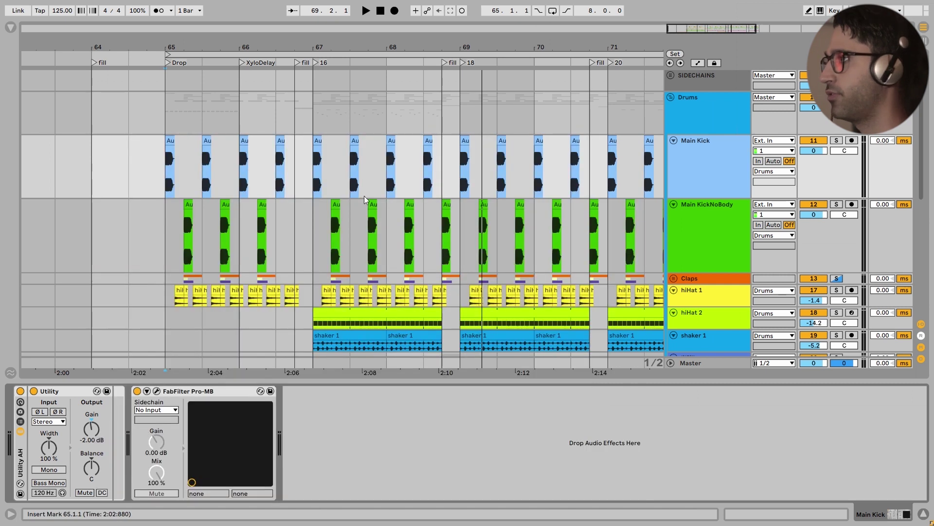
- Select the first Main Kick hit from 65.1.1 to 65.1.3 for a closer look at its waveform
scroll(166, 174, up, 5)
click(168, 155)
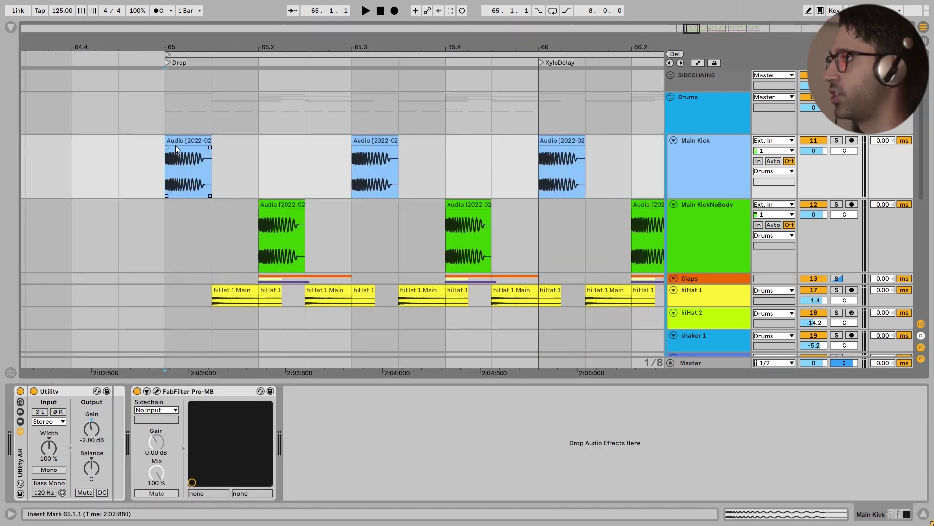
drag(189, 157, 213, 172)
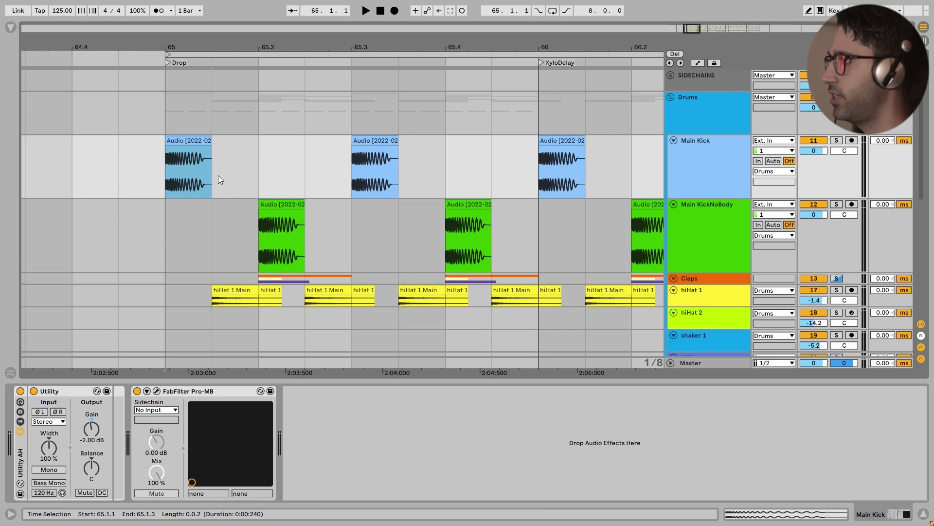
- Re-enable FabFilter Pro-MB on the Main KickNoBody track and inspect its compression band
click(280, 235)
click(139, 398)
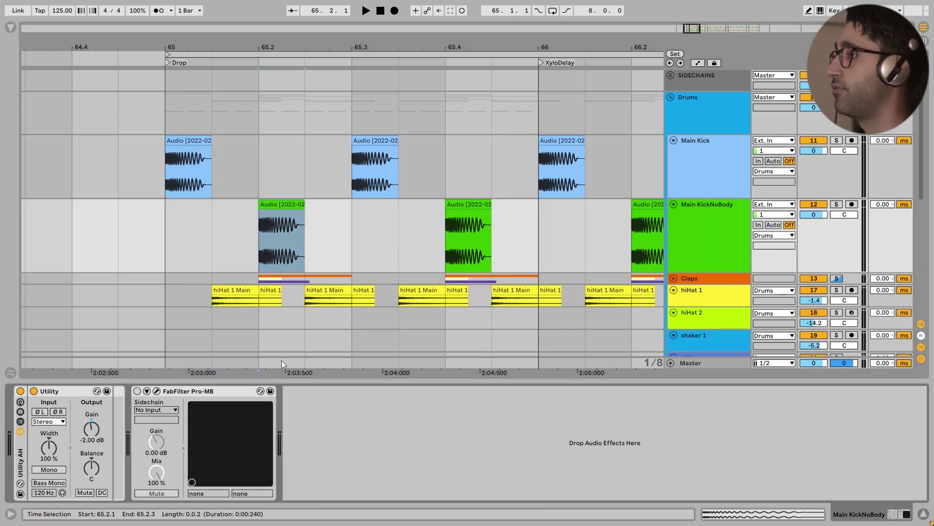
click(156, 391)
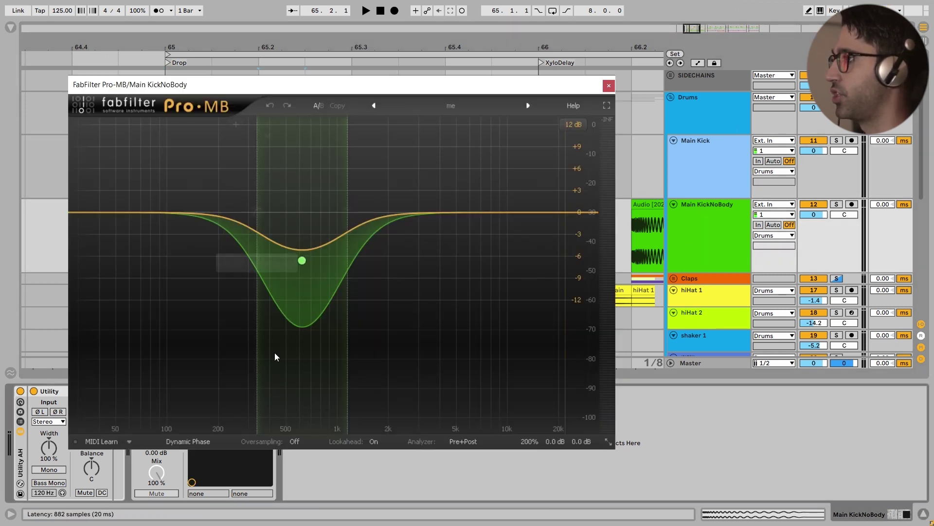
click(609, 87)
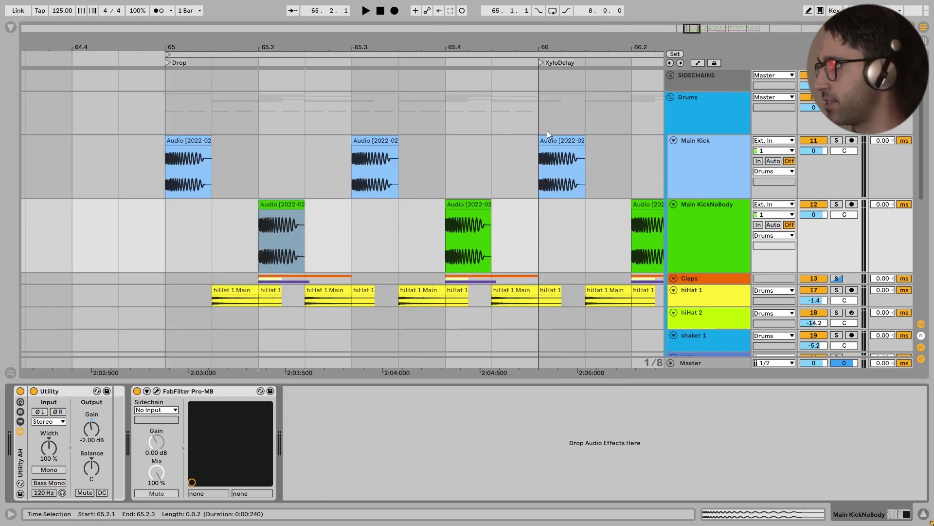
- Mark the beat from 65.1.1 to 65.2.1 on Main Kick, then 65.2.1 to 65.3.1 on Main KickNoBody
drag(162, 174, 249, 176)
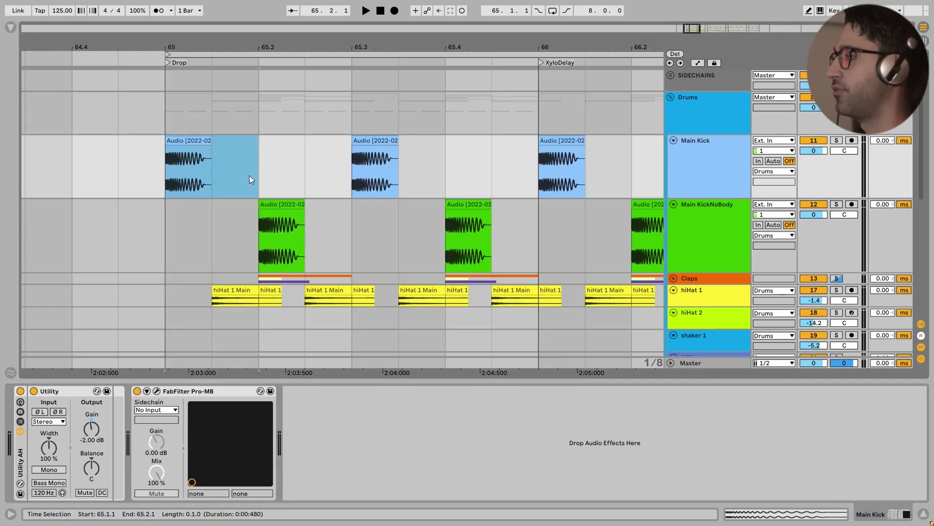
click(257, 240)
drag(257, 240, 355, 247)
- Expand the Claps group and compare its attackClap, clap distort and Sideclap layers with the Main KickNoBody hits
scroll(351, 248, down, 3)
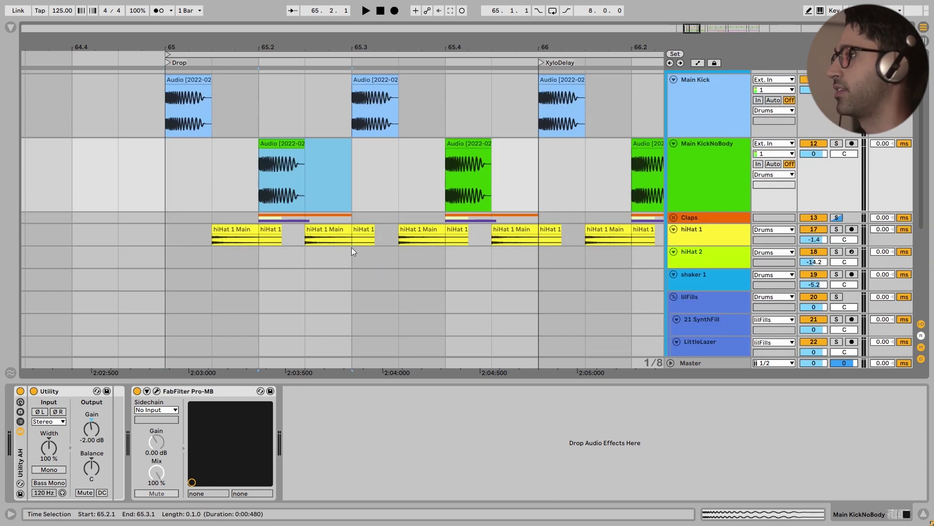
click(674, 217)
scroll(285, 194, down, 2)
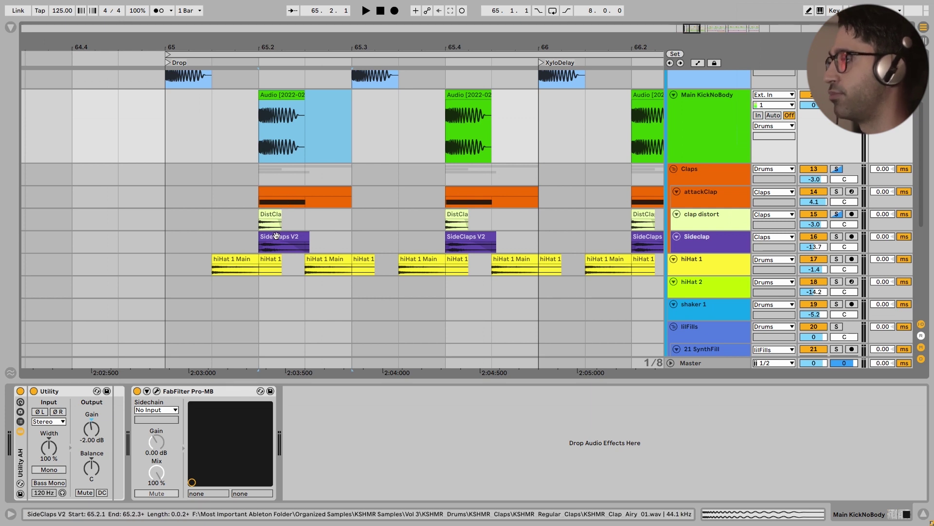
scroll(278, 238, up, 3)
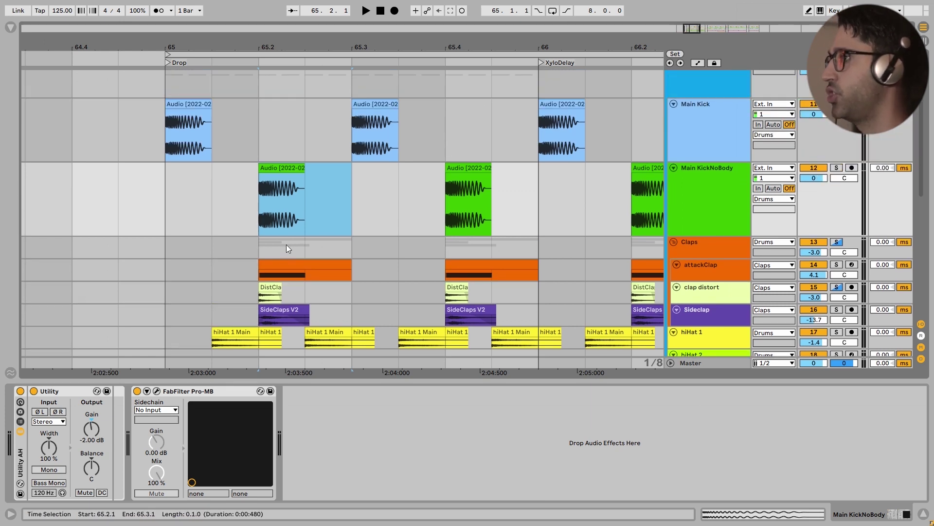
- Solo the Main Kick track and play its first hit from 65.1.1
scroll(223, 175, right, 2)
click(127, 129)
scroll(211, 156, up, 1)
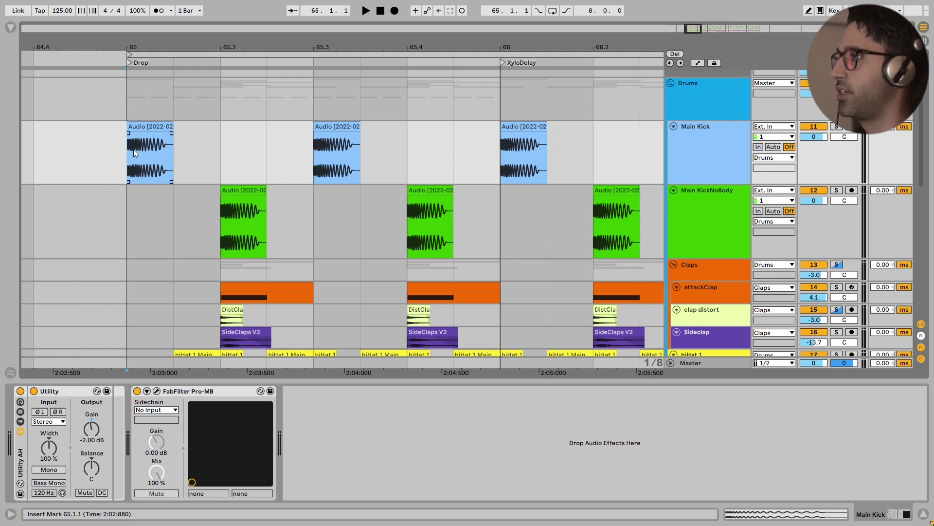
key(space)
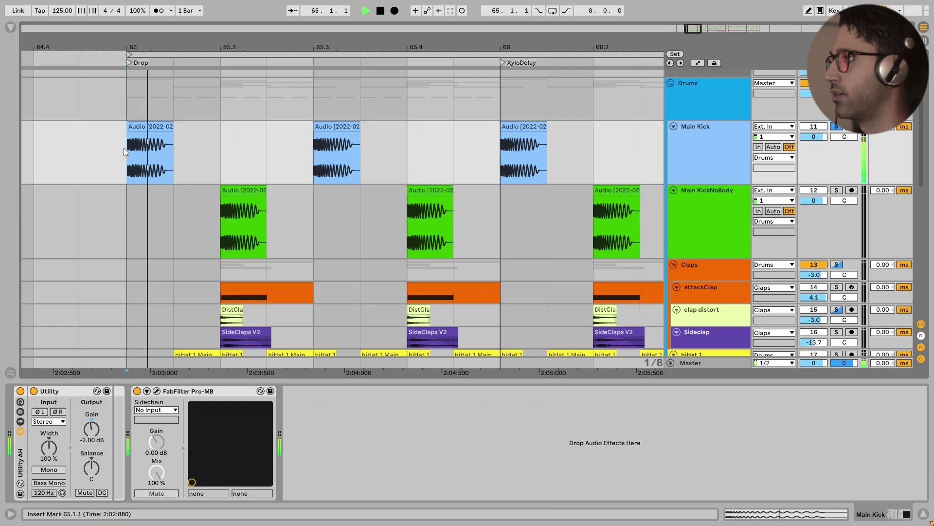
- Compare the two kicks by playing Main KickNoBody from 65.2.1 and Main Kick from 65.1.1, each soloed in turn
click(219, 225)
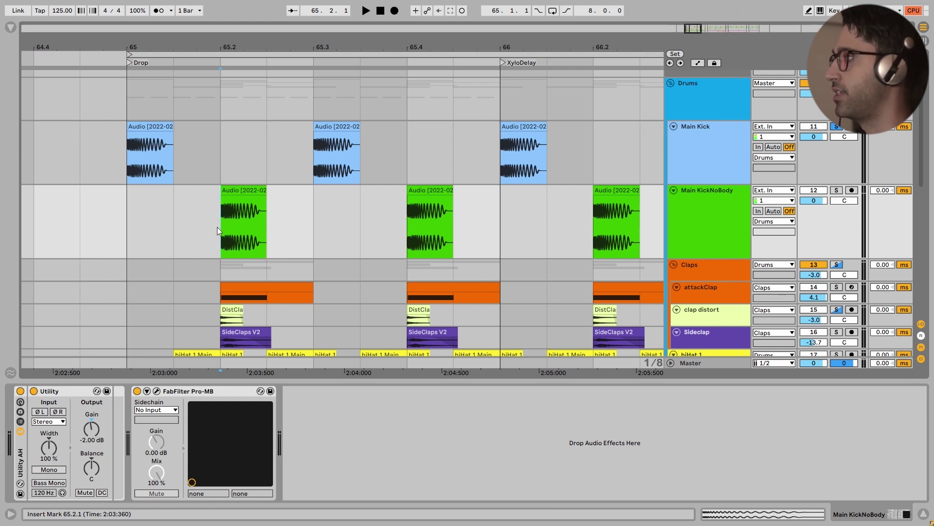
key(space)
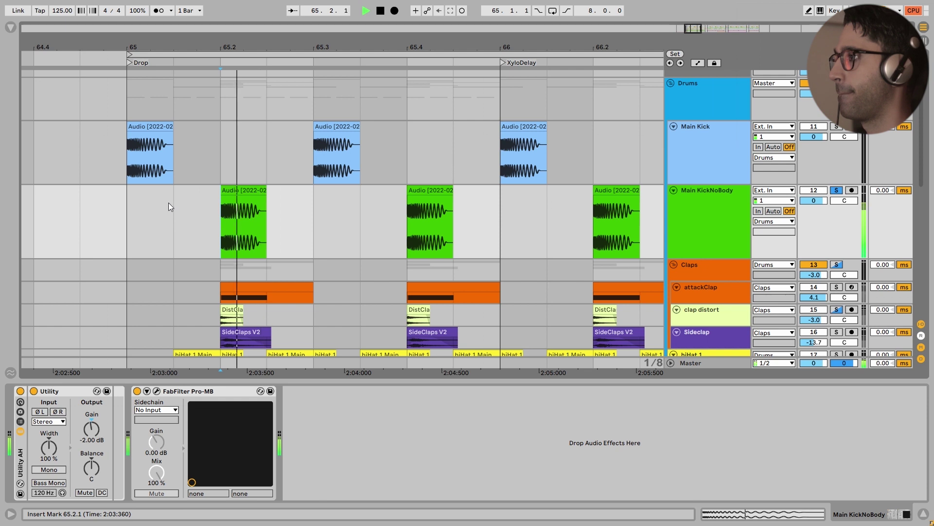
click(128, 159)
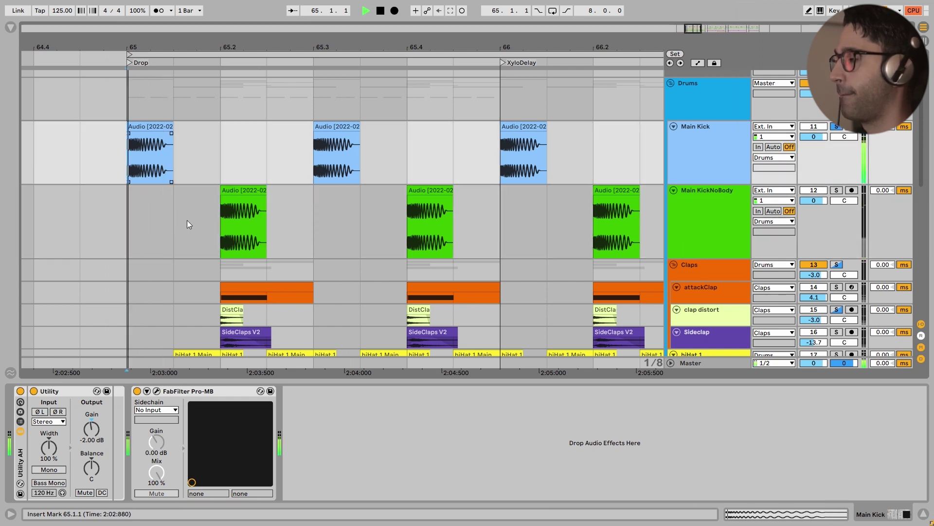
click(218, 229)
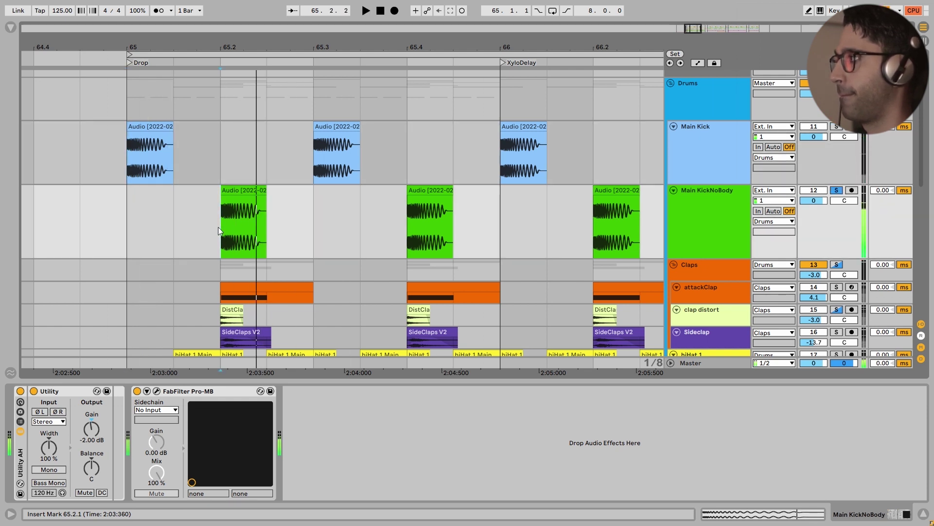
- Solo the Claps group together with both kick tracks and play from 65.1.1
key(ctrl+z)
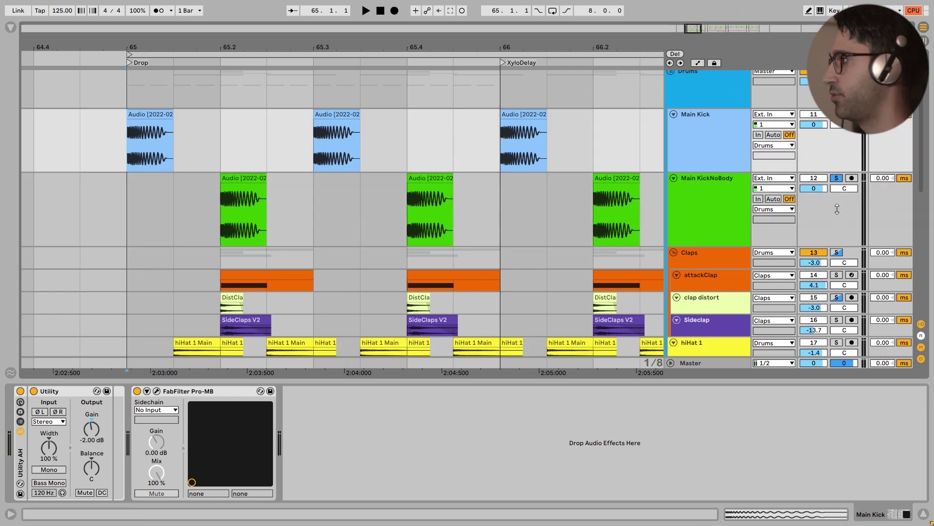
click(836, 252)
click(133, 103)
key(space)
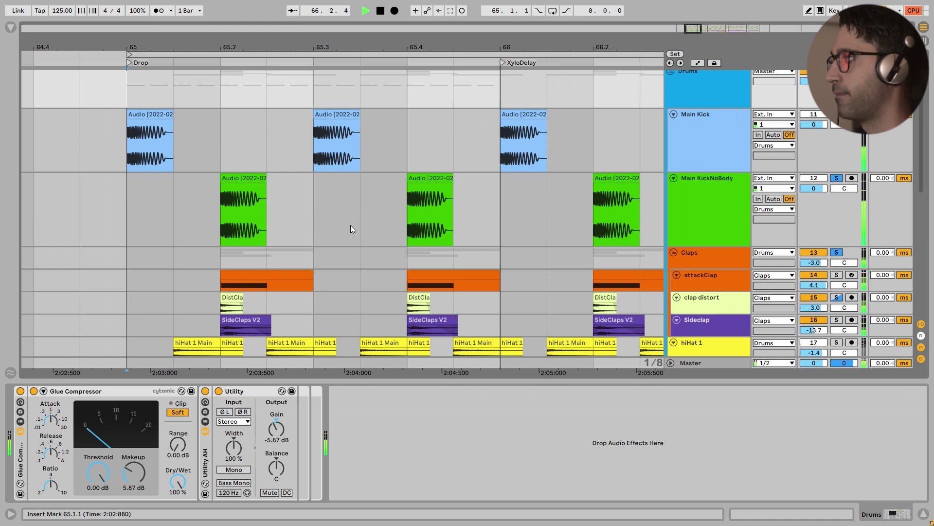
- Bypass FabFilter Pro-MB on Main KickNoBody and Main Kick, and replay the kicks and claps from 65.1.1
key(ctrl+z)
shift+click(728, 214)
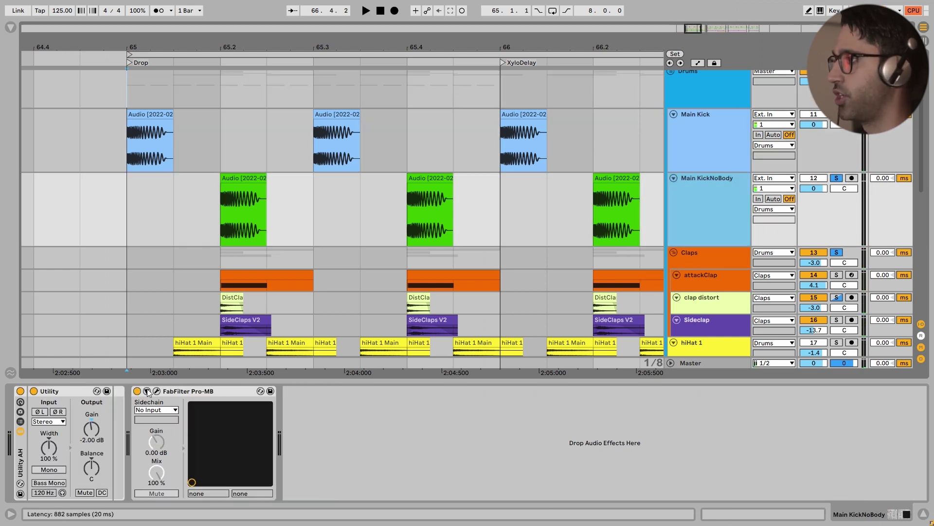
click(716, 151)
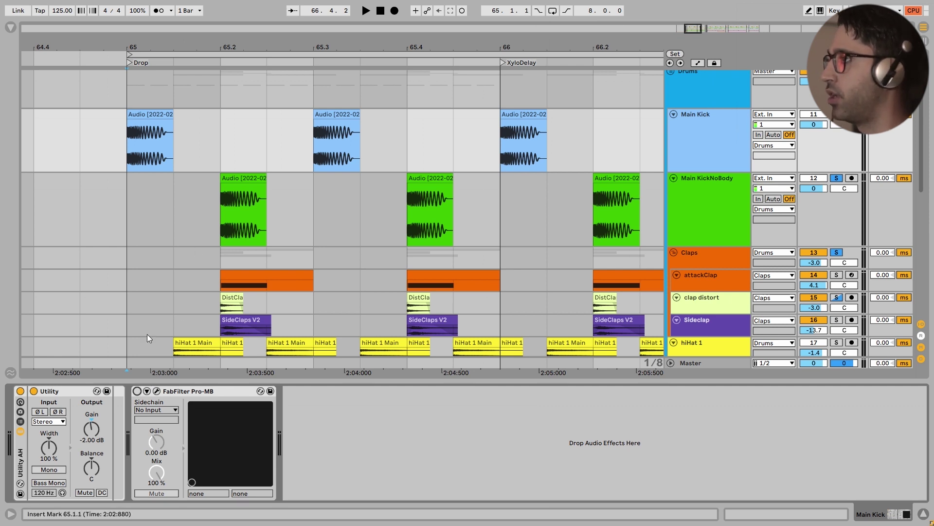
scroll(268, 171, down, 1)
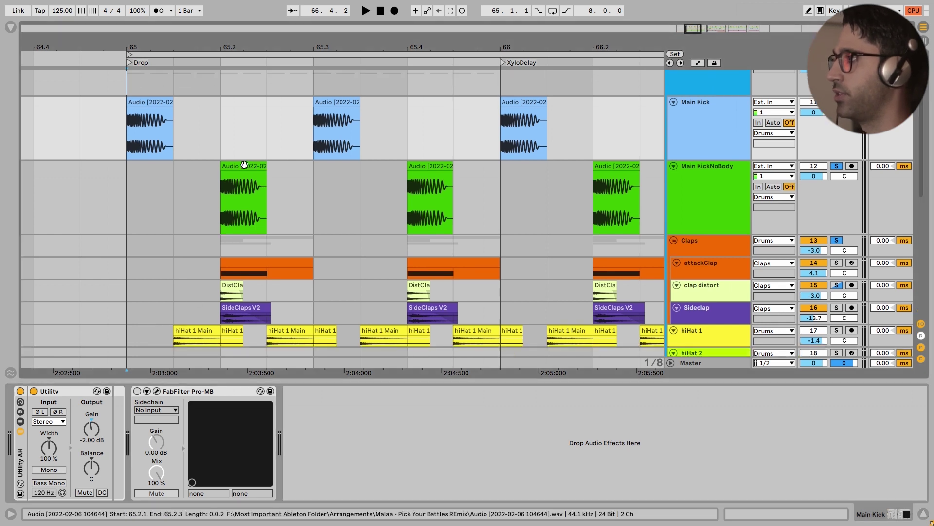
key(space)
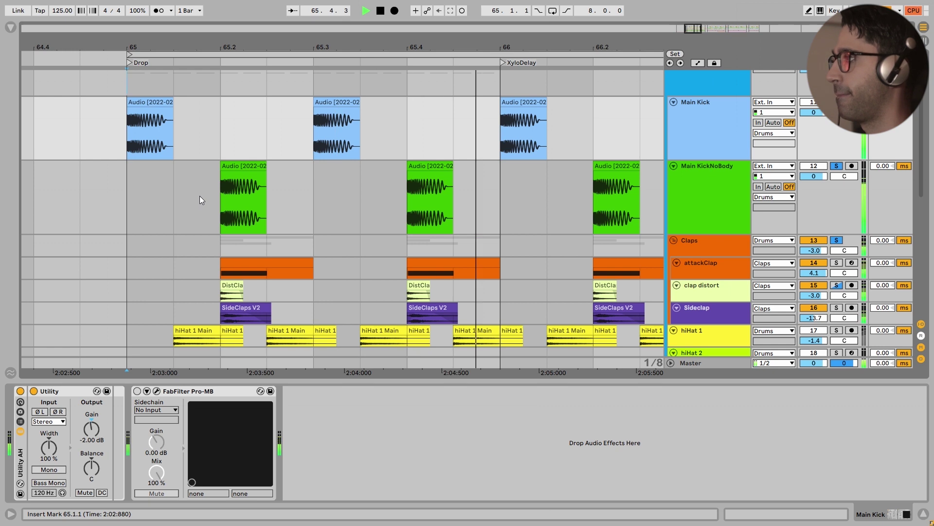
- Stop playback, re-enable FabFilter Pro-MB on both kick tracks and replay the kicks and claps from 65.1.1
key(space)
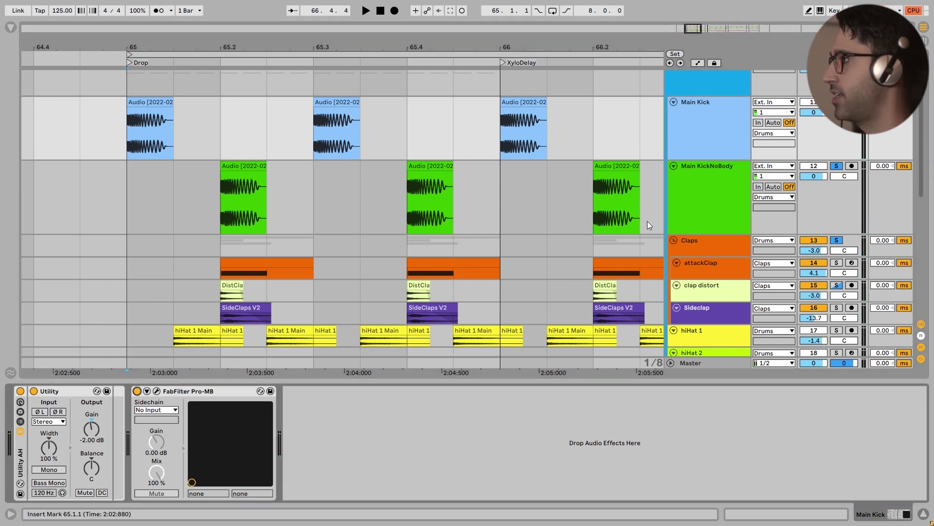
key(Down)
click(126, 190)
key(space)
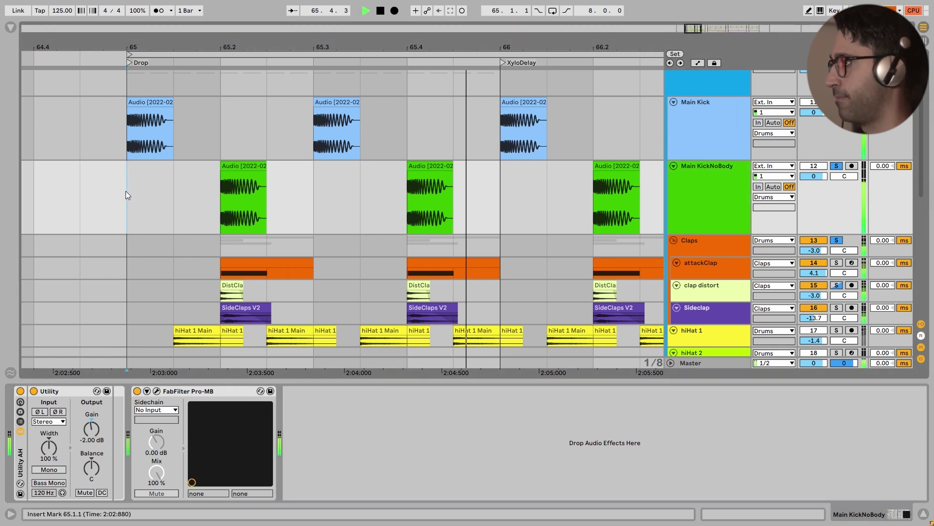
- Stop playback and enlarge the attackClap, clap distort and Sideclap tracks in the Claps group
key(space)
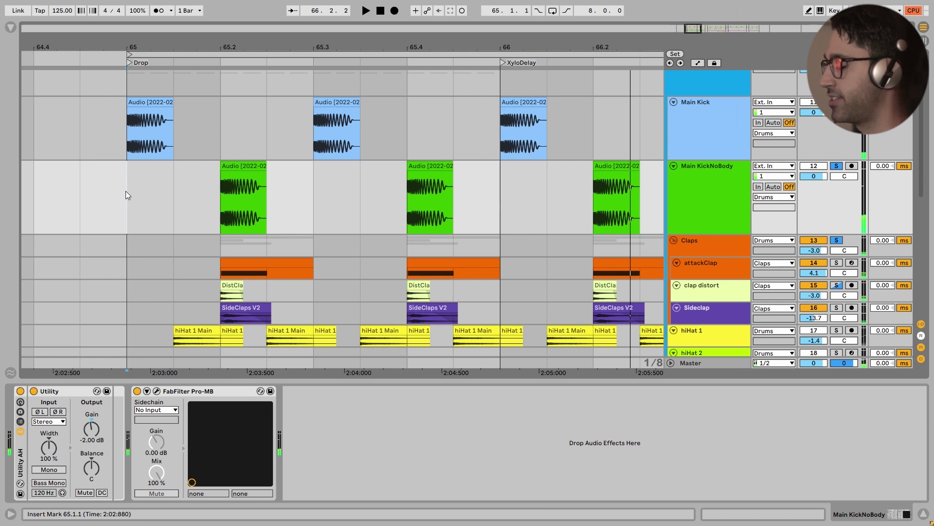
scroll(211, 225, down, 4)
scroll(212, 225, right, 3)
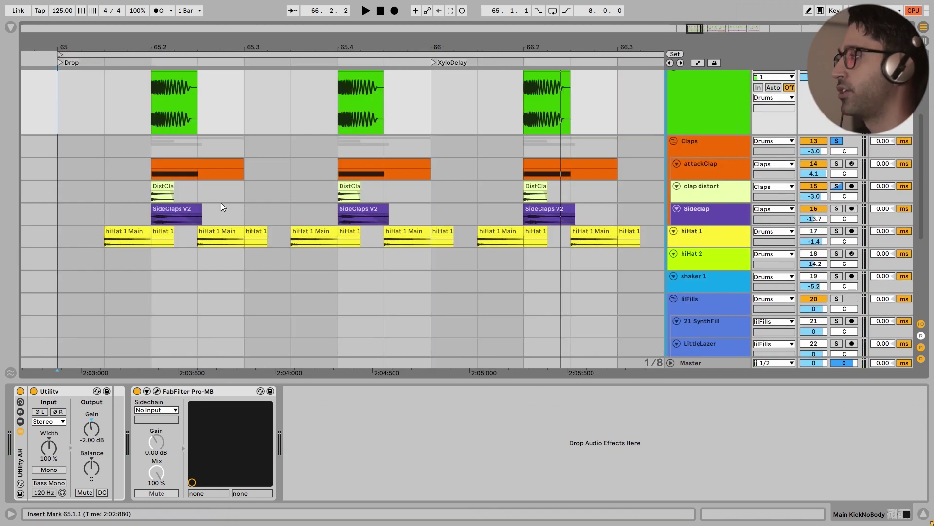
click(711, 170)
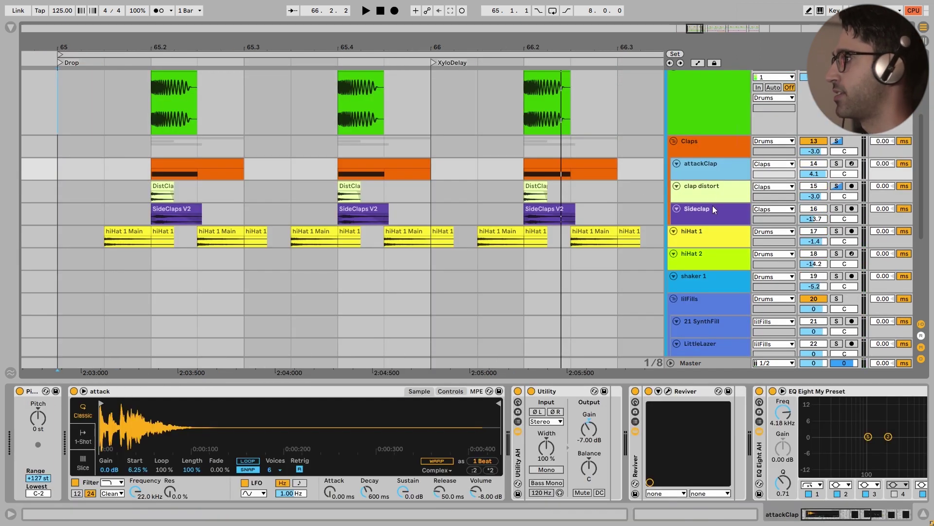
shift+click(712, 210)
key(alt+plus)
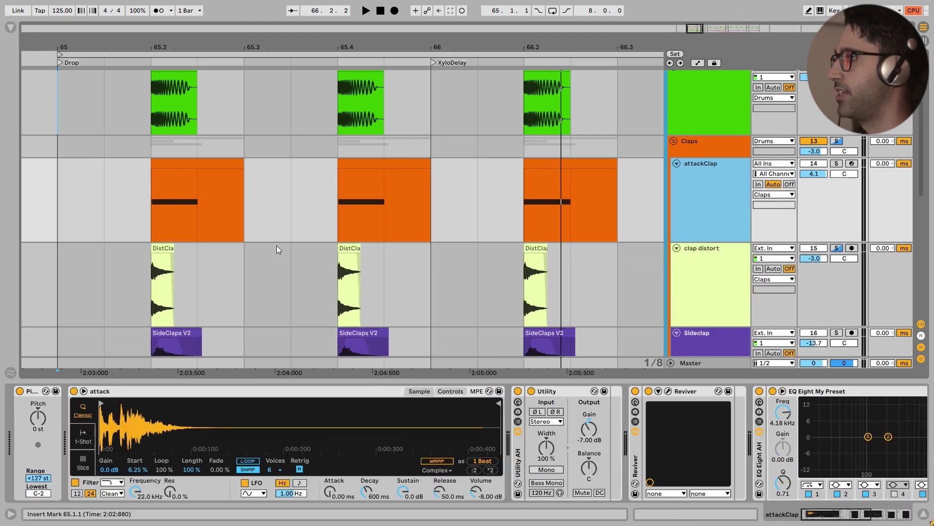
- Listen to attackClap, clap distort and Sideclap one after another from 65.2.1, each soloed in turn
click(144, 202)
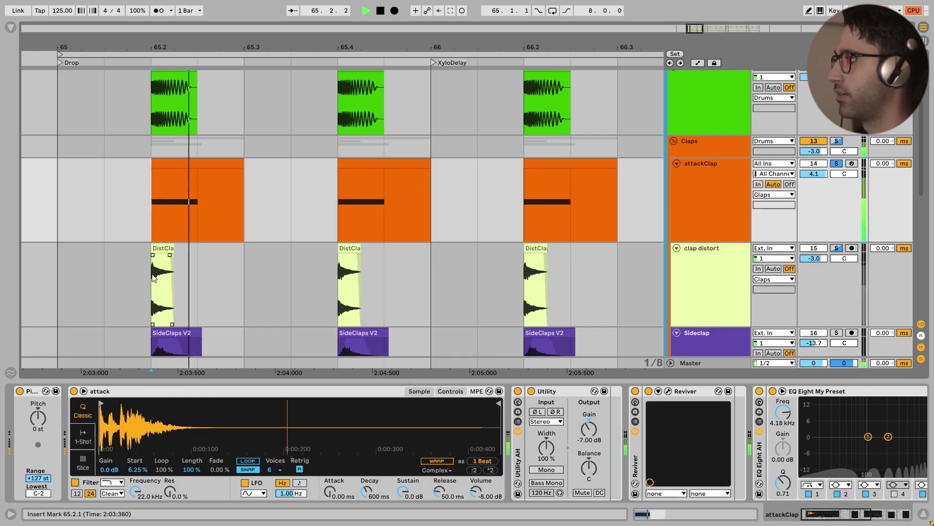
key(Down)
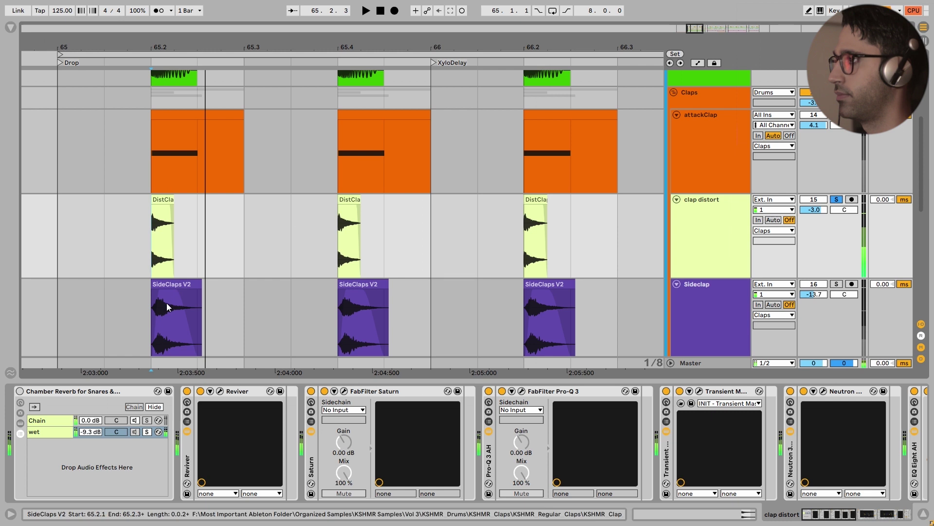
key(Down)
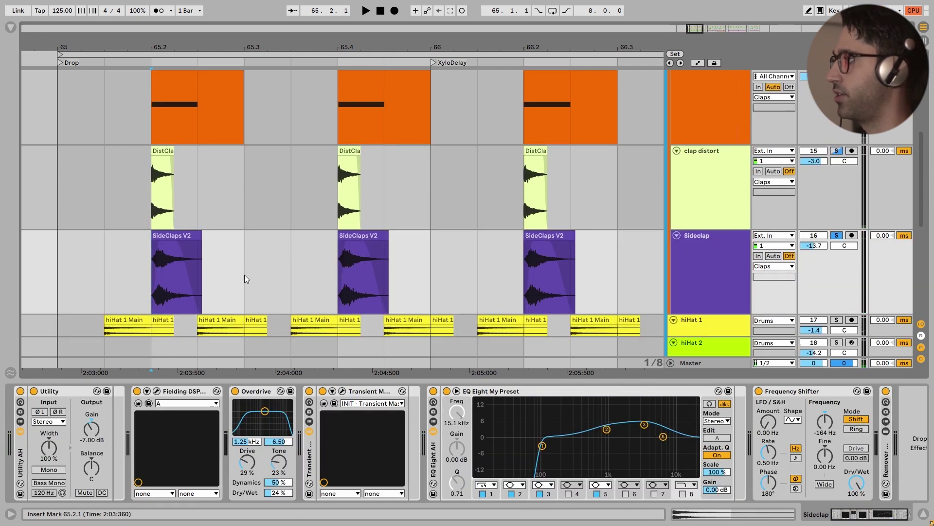
scroll(251, 271, down, 6)
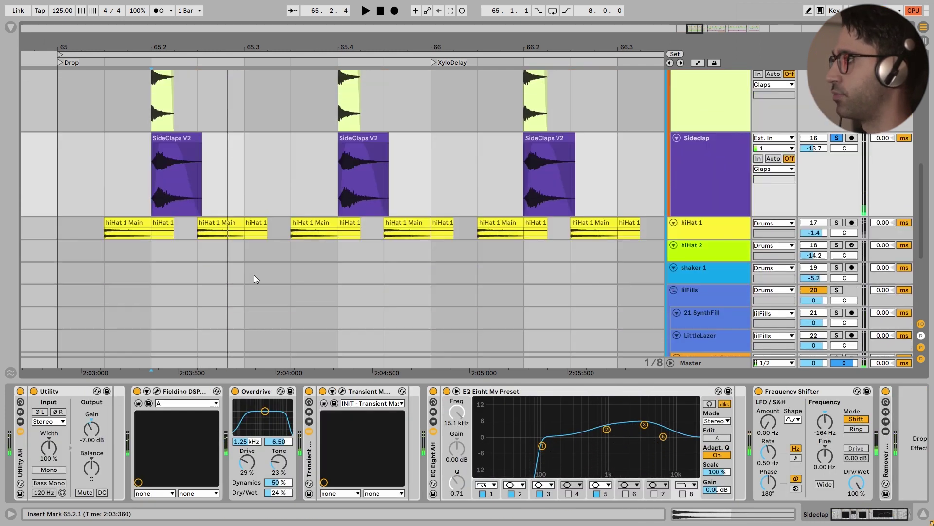
- Solo hiHat 1 and play it from 65.1.1
click(677, 174)
key(minus)
key(minus)
click(286, 203)
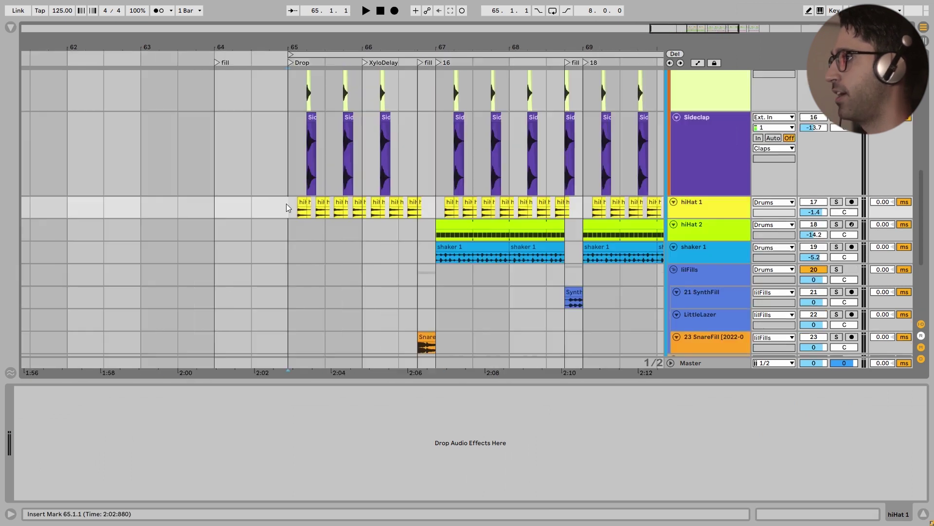
key(s)
key(space)
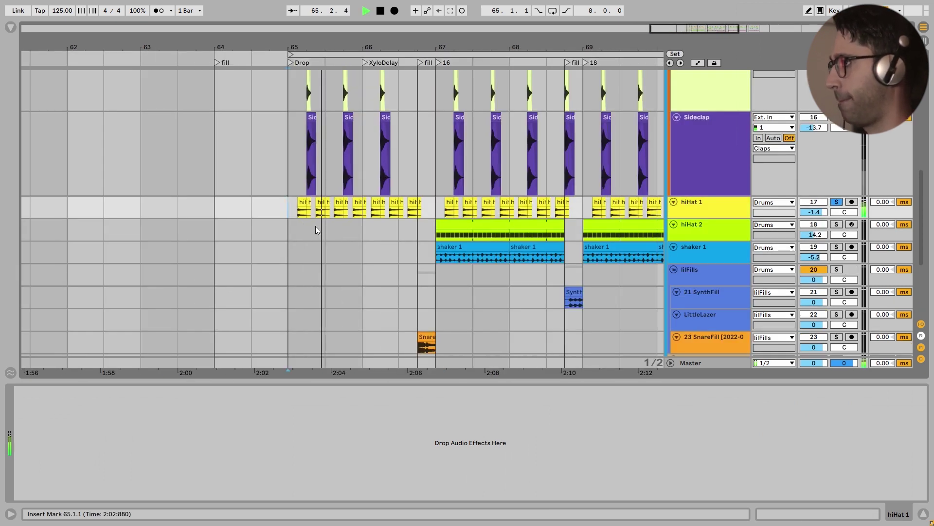
- Stop playback, enlarge the hiHat 2 track and mark its empty range from 65.1.1 to 66.4.1
click(439, 231)
key(space)
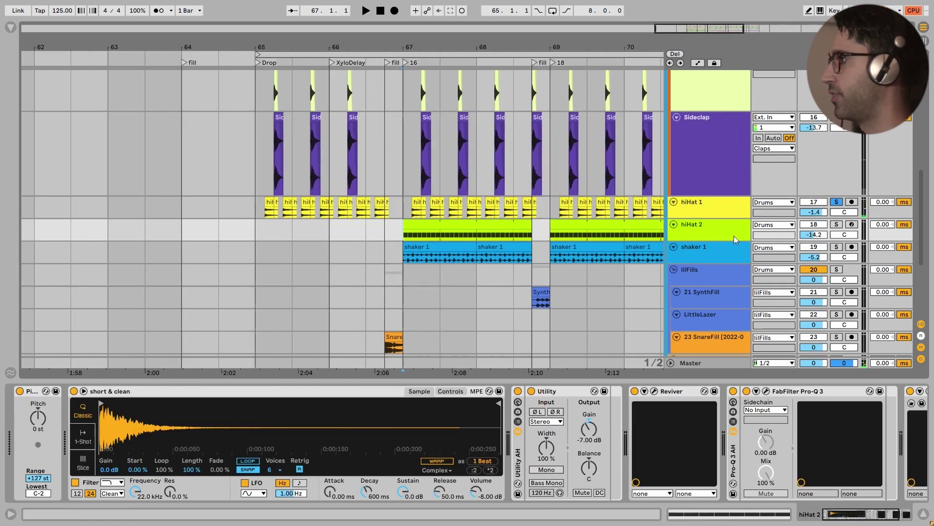
click(734, 235)
click(398, 263)
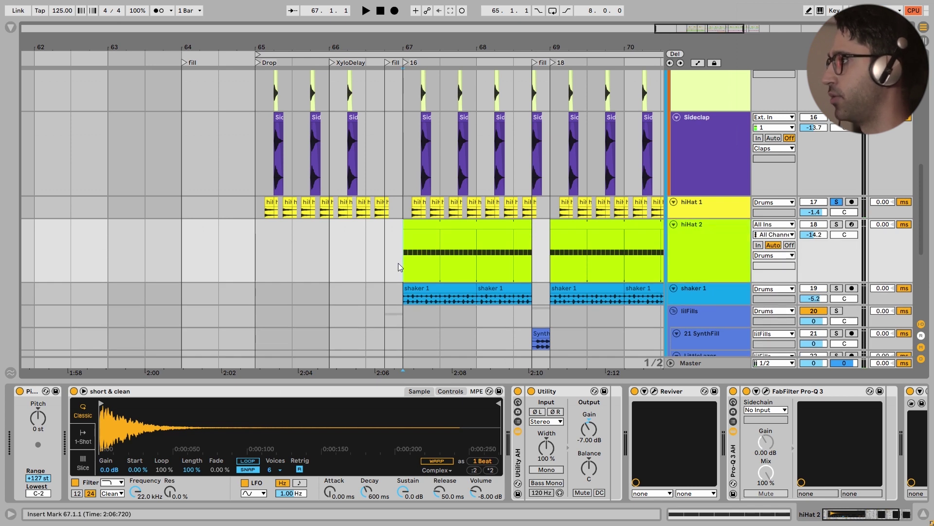
scroll(233, 295, right, 2)
drag(225, 259, 344, 259)
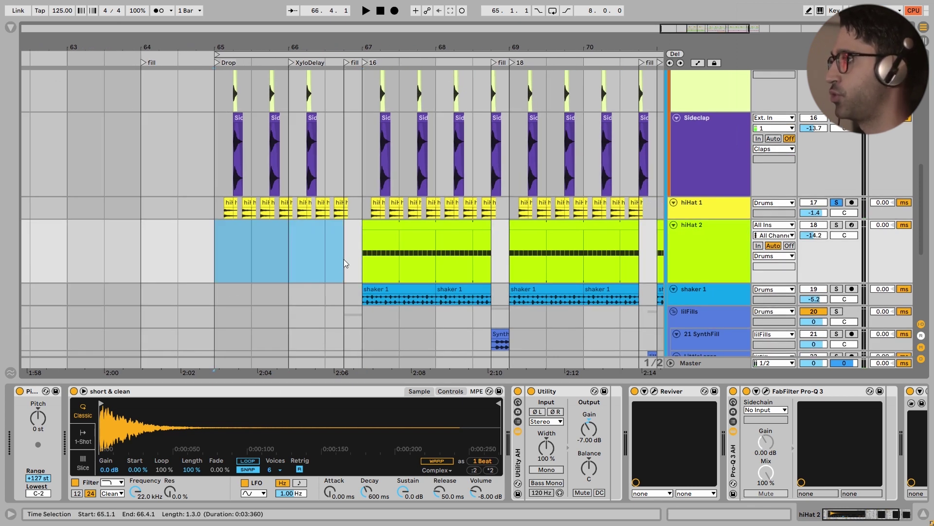
- Solo hiHat 2, play it from 67.1.1 and stop
click(358, 264)
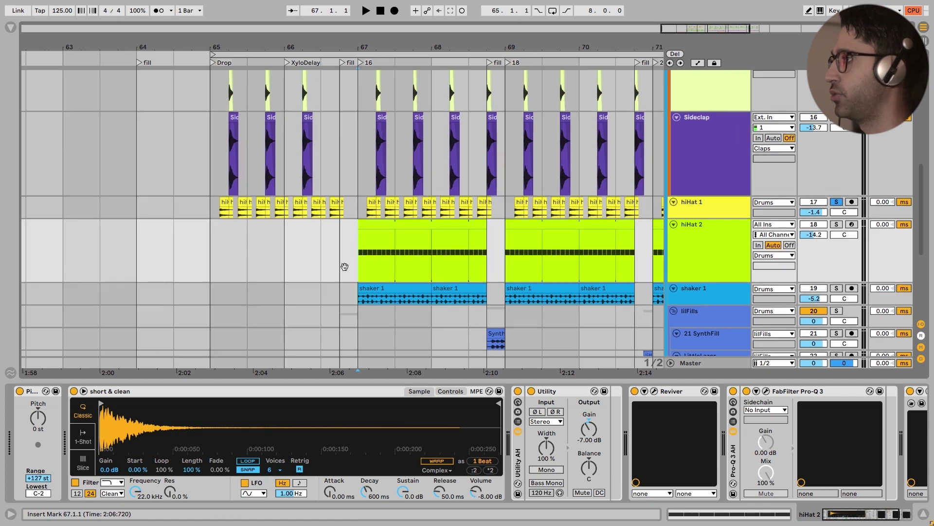
scroll(345, 266, right, 4)
key(space)
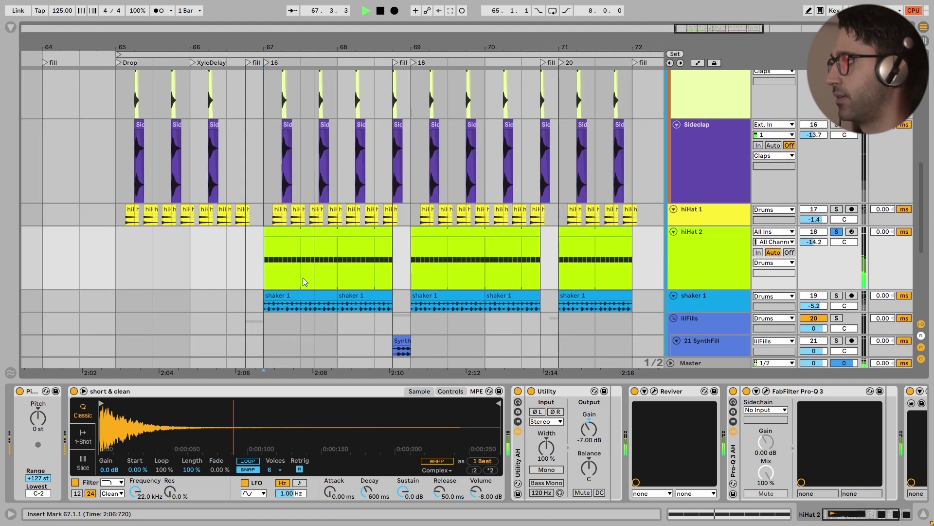
scroll(303, 278, down, 3)
key(space)
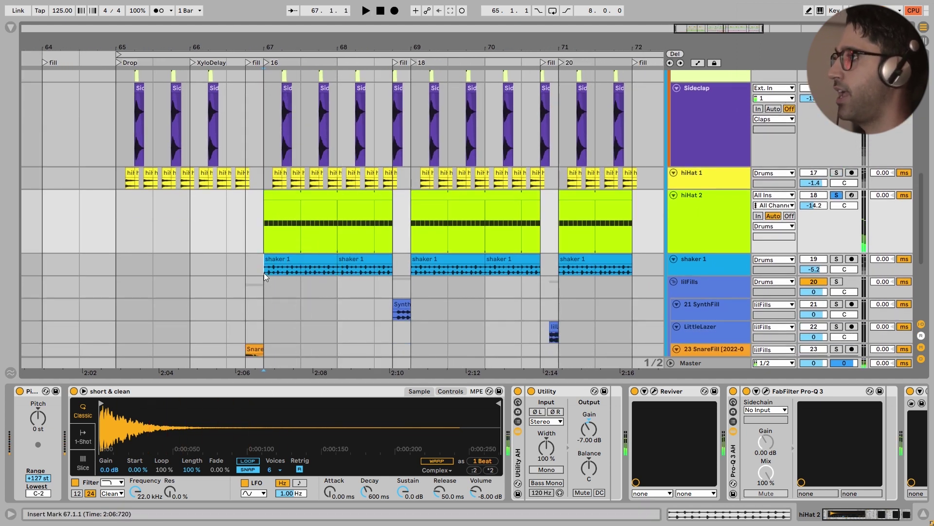
- Solo shaker 1, play it from 67.1.1 and stop
click(264, 273)
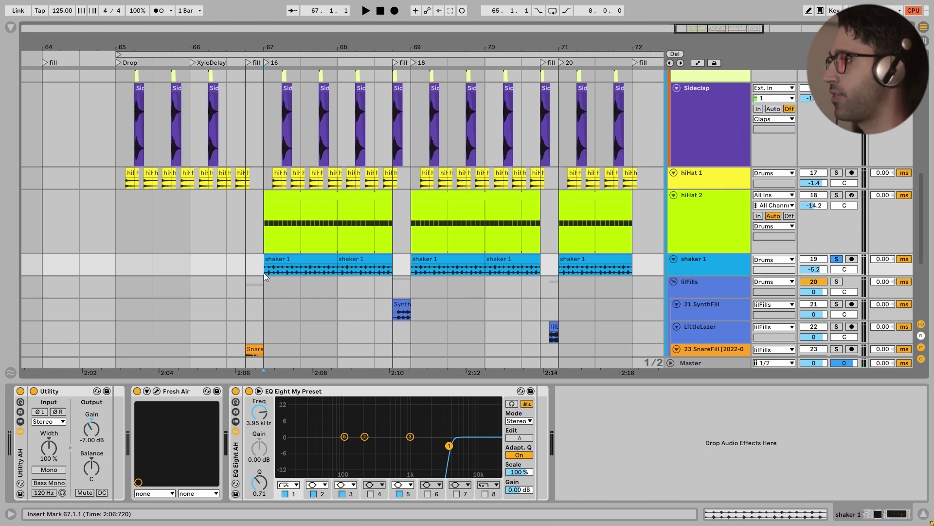
key(space)
scroll(264, 273, down, 1)
scroll(264, 272, down, 1)
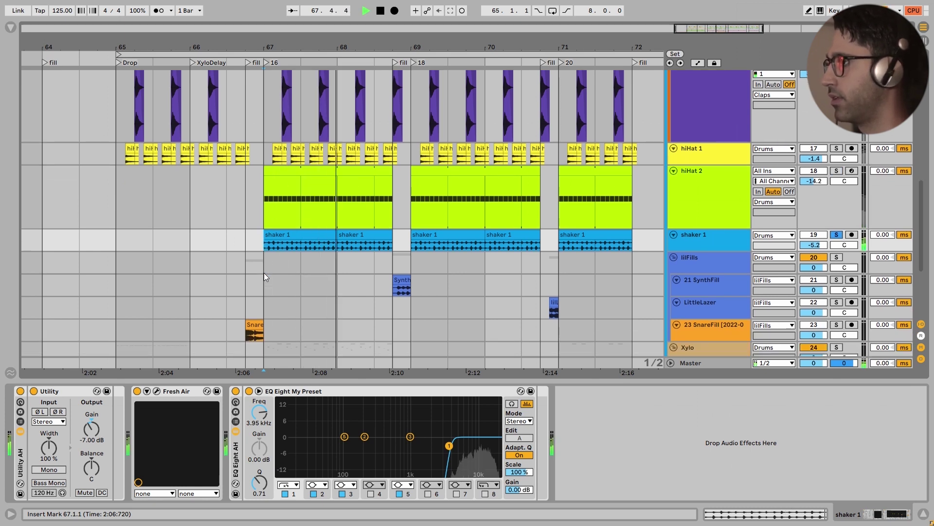
key(space)
- Reduce the enlarged tracks' heights and solo the whole Drums group with the insert marker at 65.1.1
scroll(264, 273, up, 10)
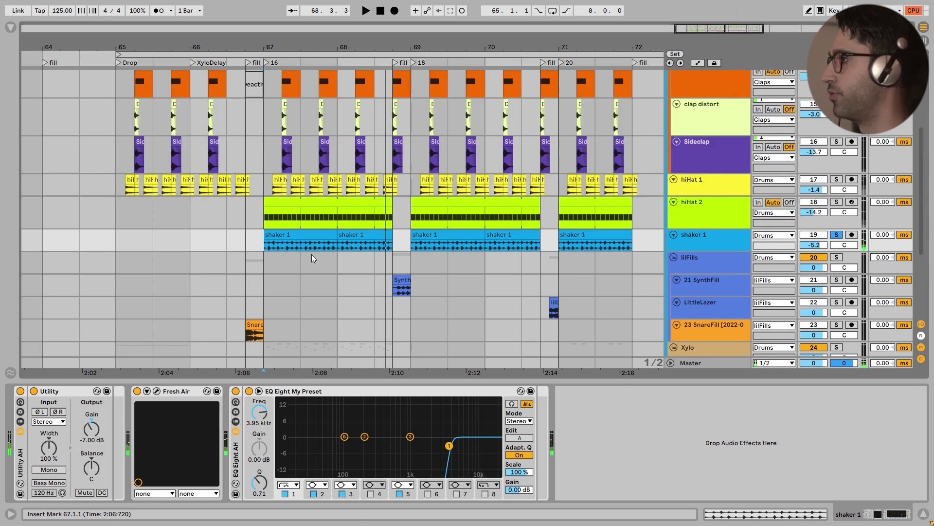
click(680, 125)
scroll(579, 134, down, 3)
click(114, 83)
scroll(236, 159, down, 4)
scroll(263, 173, down, 1)
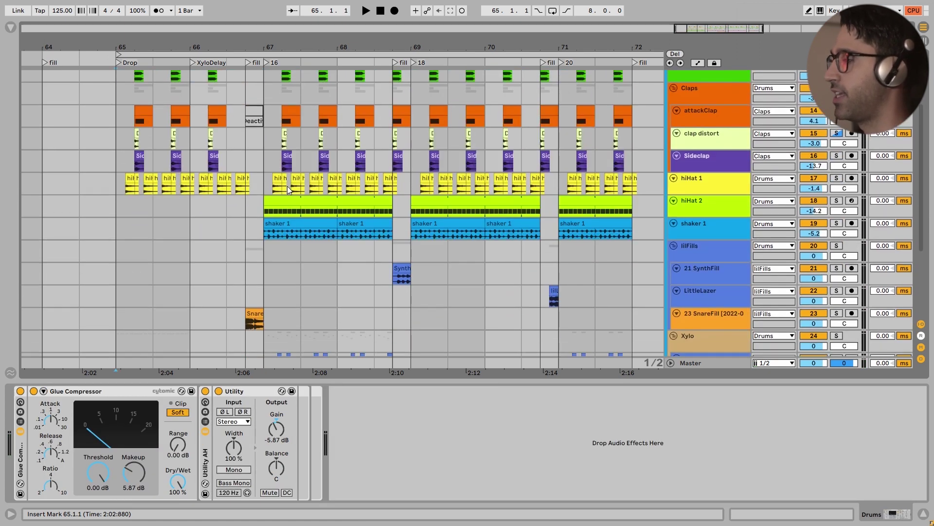
- Point out the hiHat 2 and shaker 1 clips, and play the full drums from 65.1.1
click(301, 213)
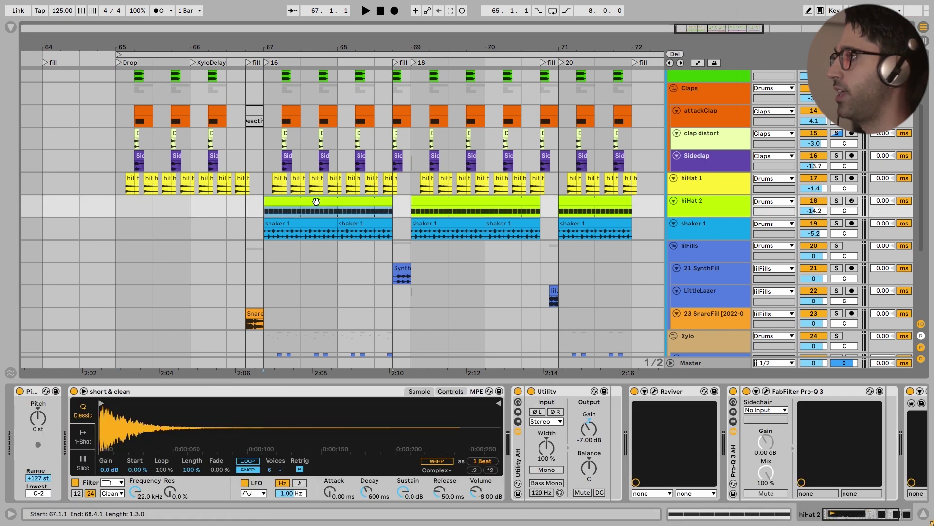
click(317, 226)
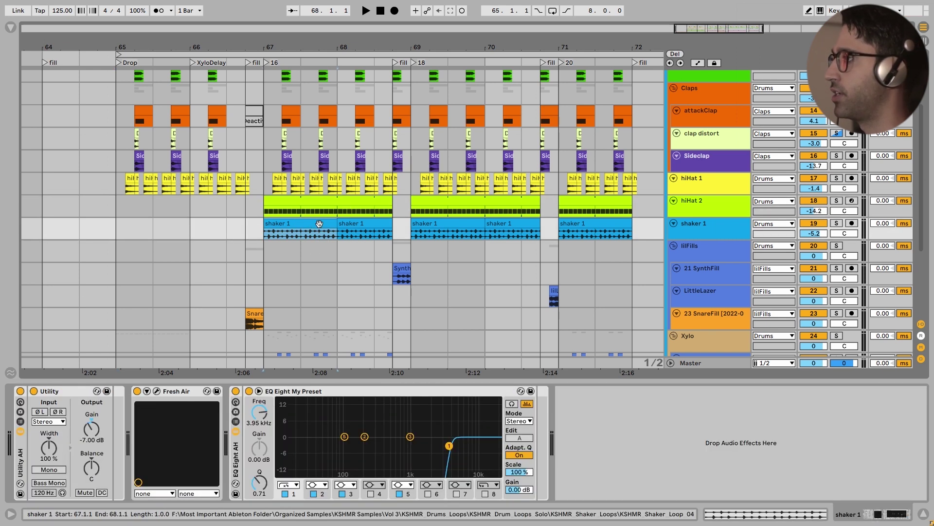
drag(290, 289, 605, 93)
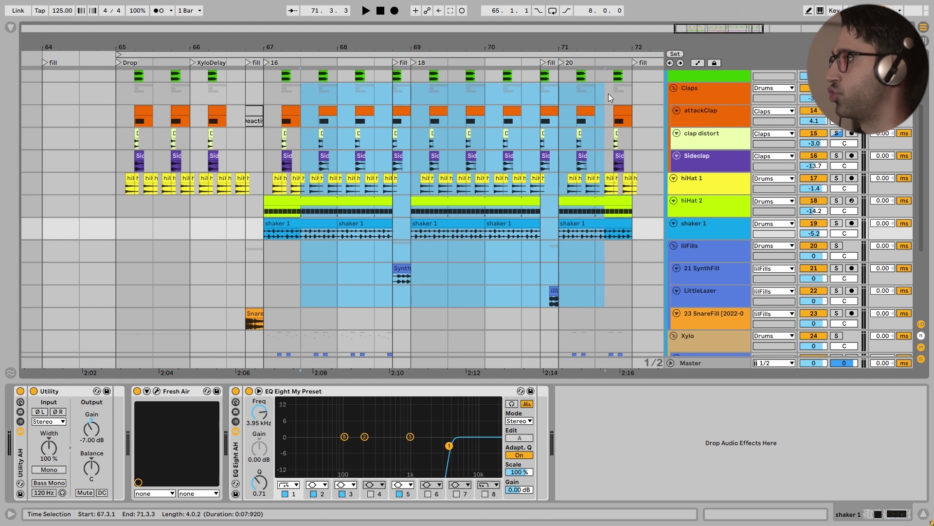
click(140, 225)
click(111, 223)
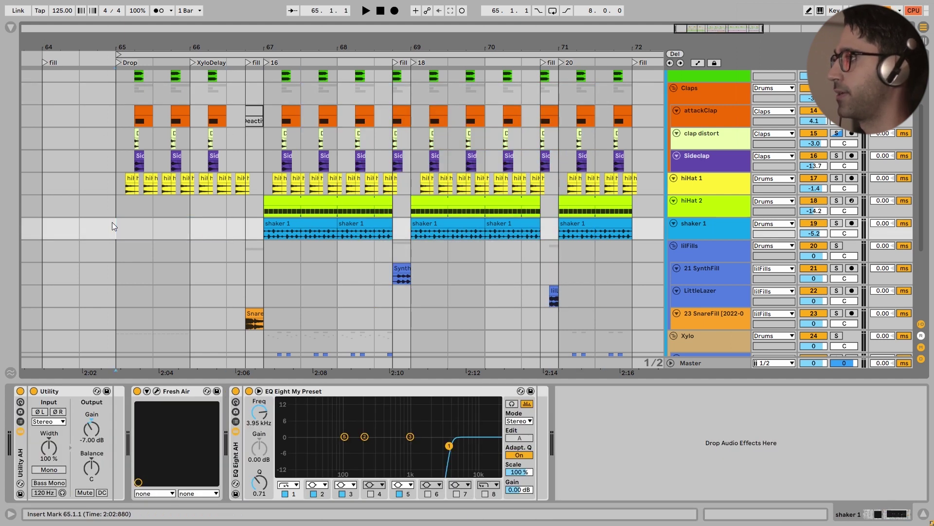
key(space)
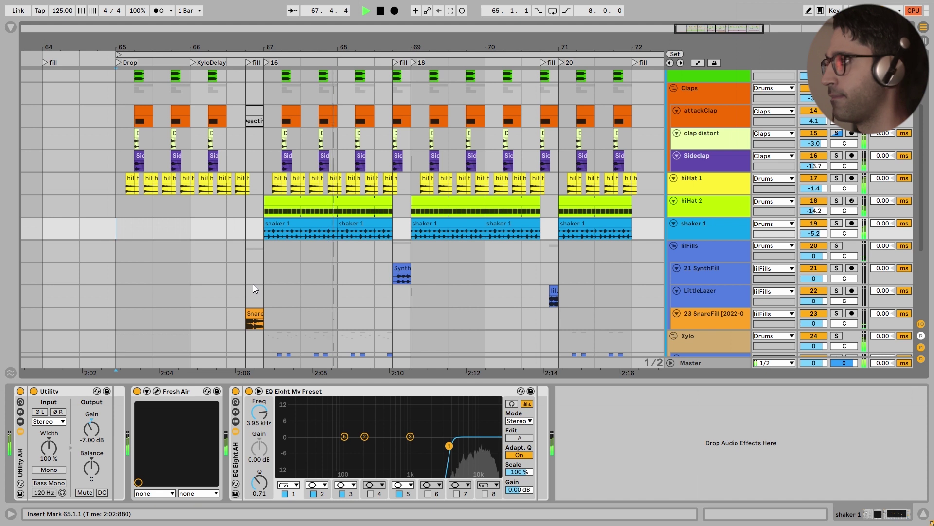
key(space)
- Deactivate hiHat 2 and shaker 1 and replay the drums from 65.1.1 without them
click(262, 213)
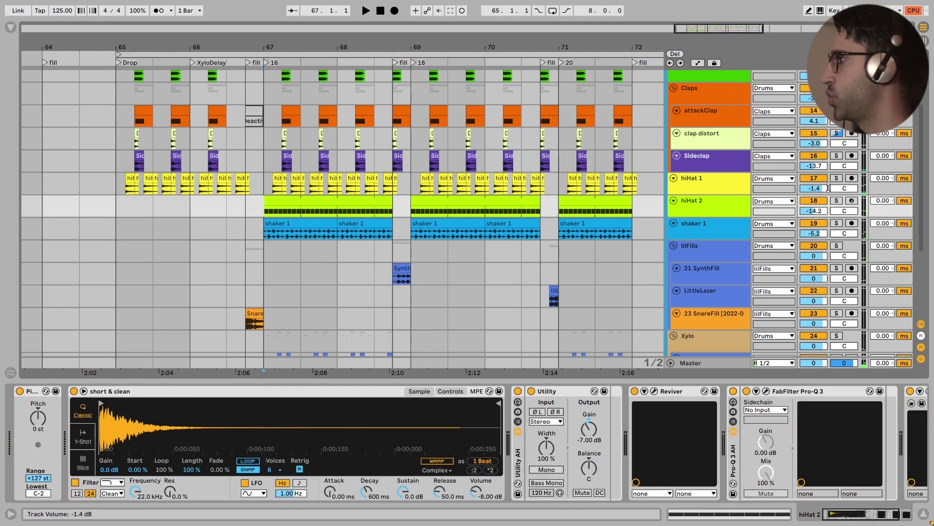
click(117, 213)
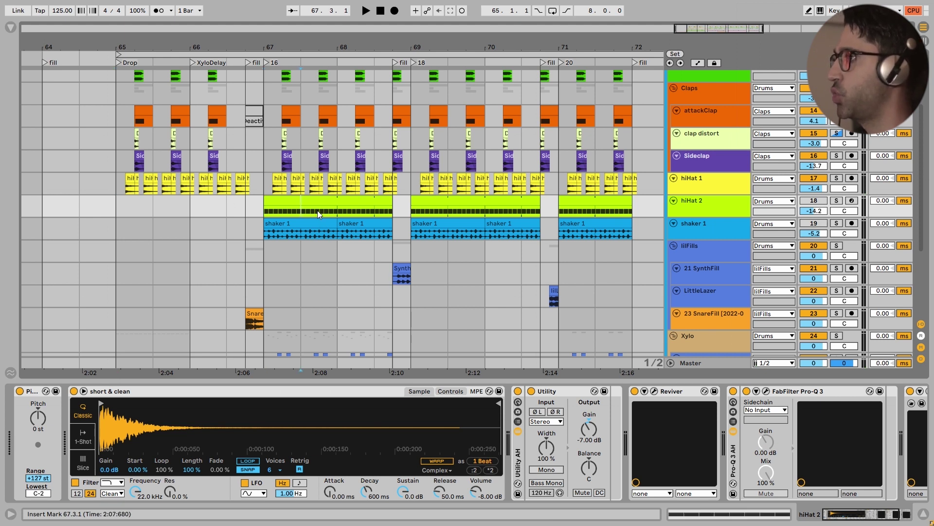
click(320, 231)
click(136, 207)
key(space)
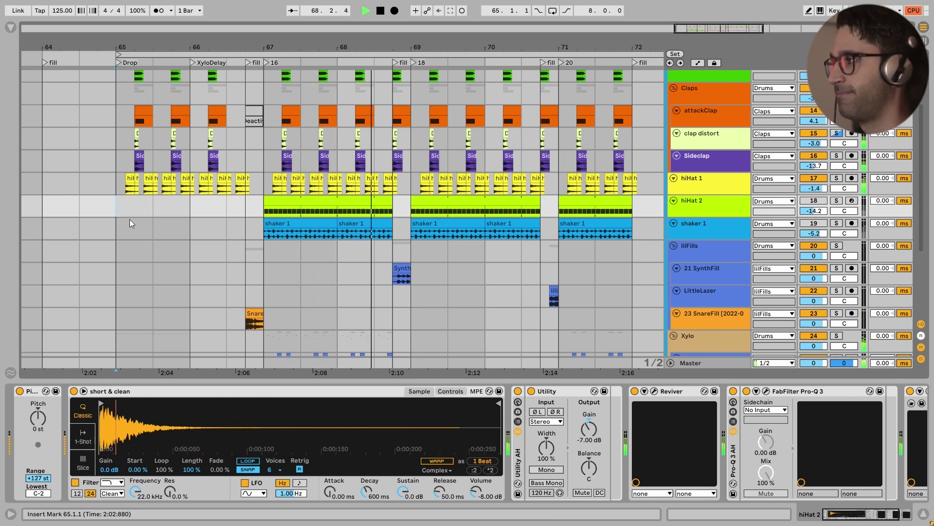
key(space)
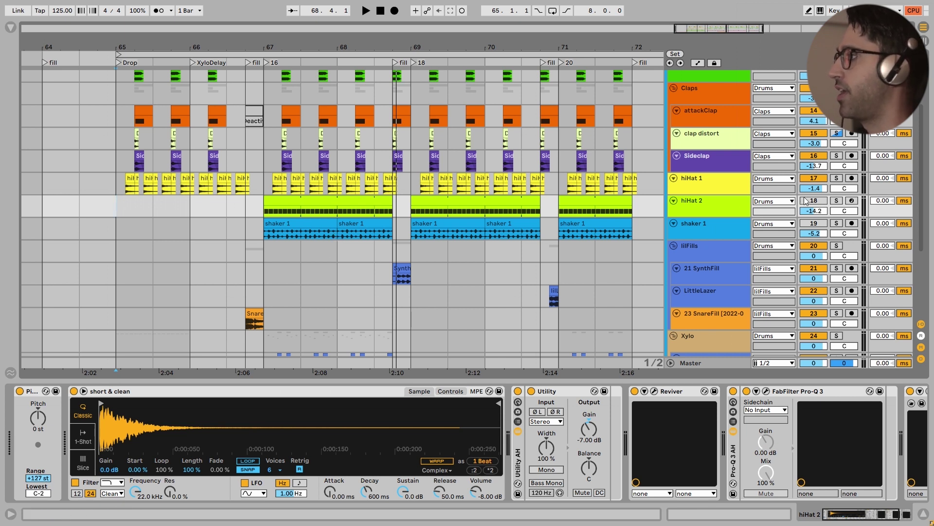
- Reactivate hiHat 2 and shaker 1 and replay the drums from 65.1.1 for comparison
click(116, 210)
key(space)
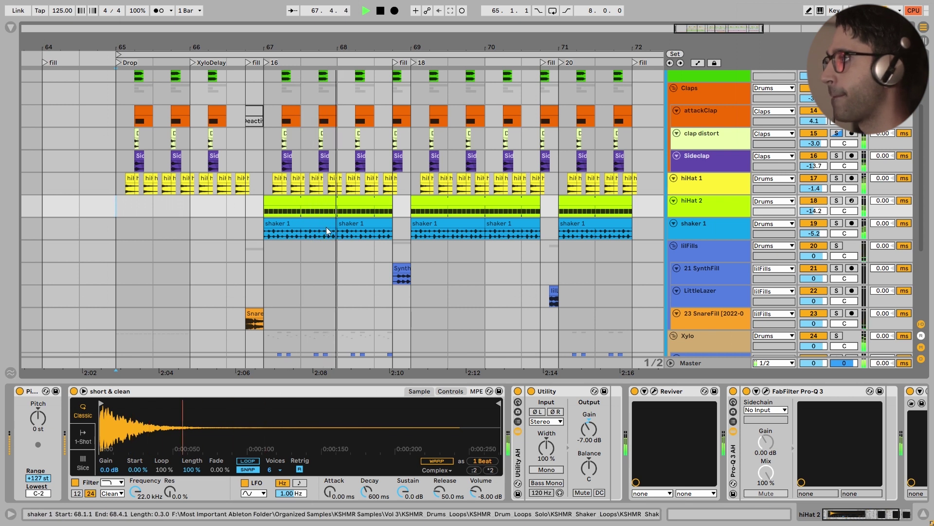
key(space)
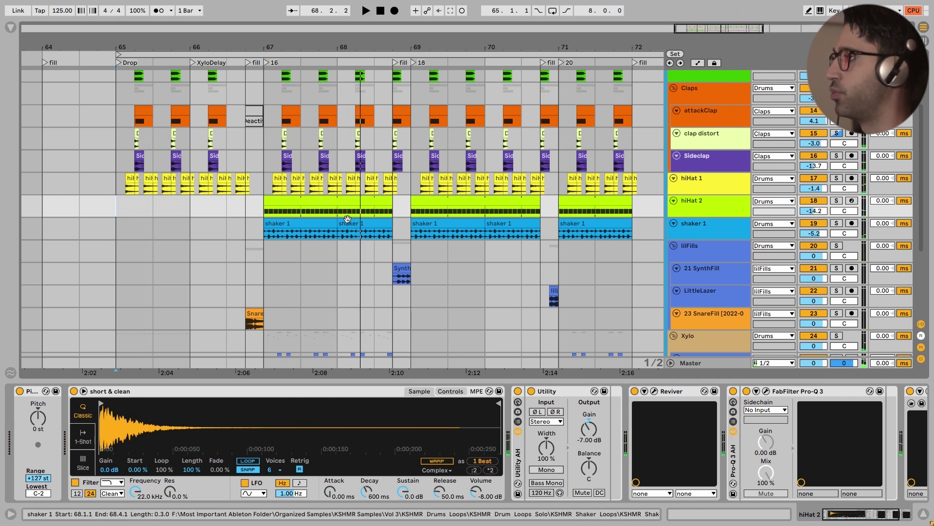
scroll(516, 220, down, 1)
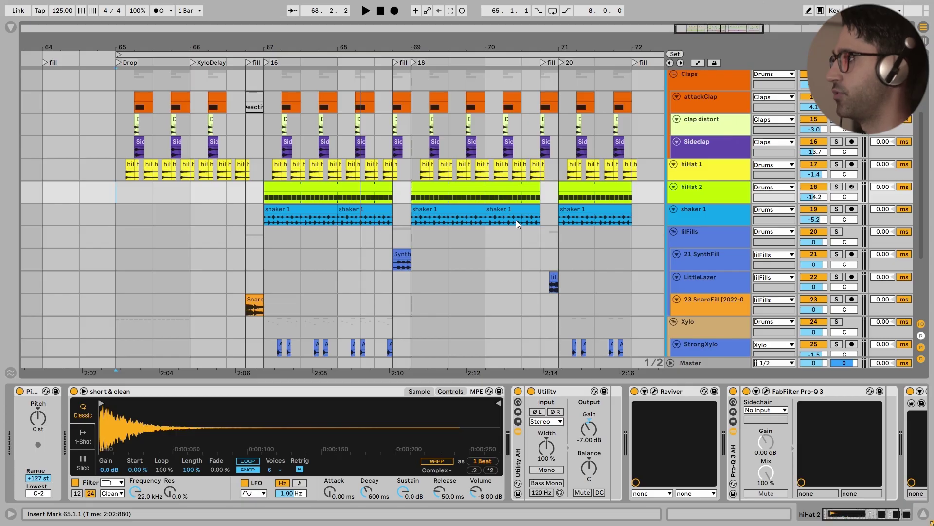